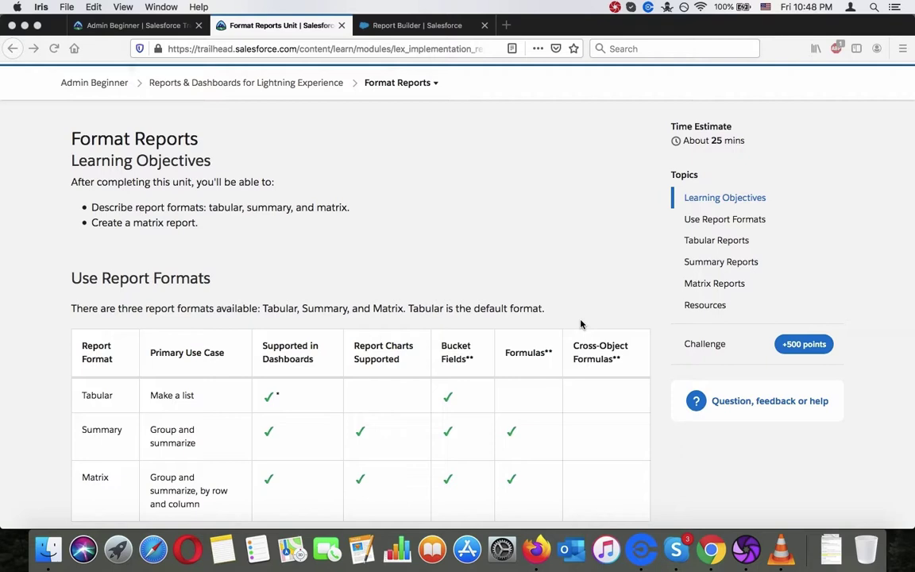
Review the Use Report Formats table, comparing the primary use cases and supported features of tabular, summary and matrix reports
scroll(581, 324, "down", 3)
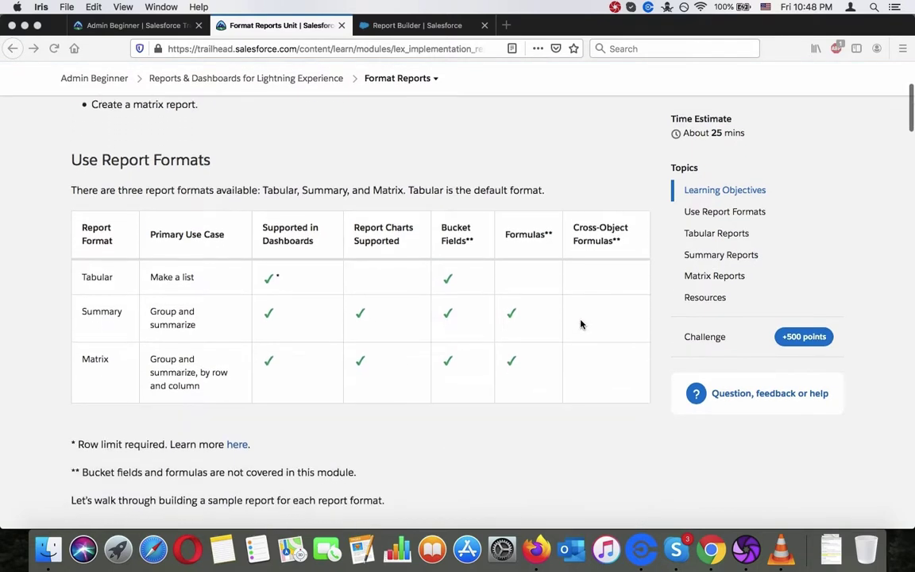
scroll(581, 324, "down", 1)
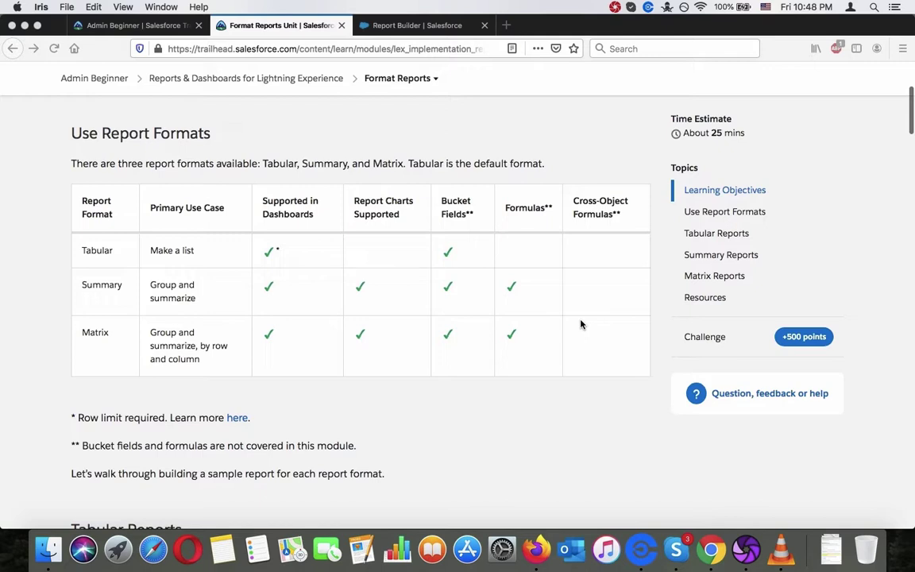
left_click(83, 208)
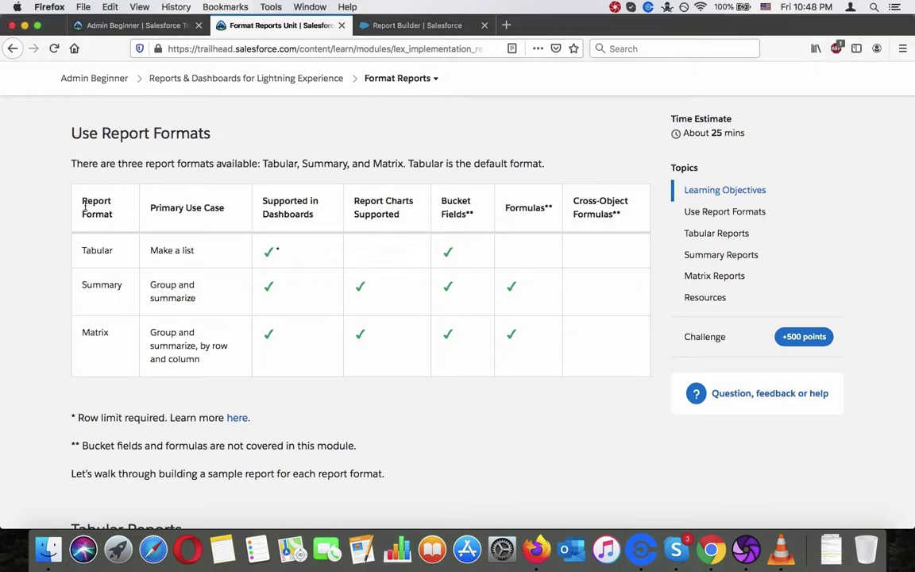
double_click(88, 250)
triple_click(161, 250)
left_click(169, 207)
triple_click(169, 207)
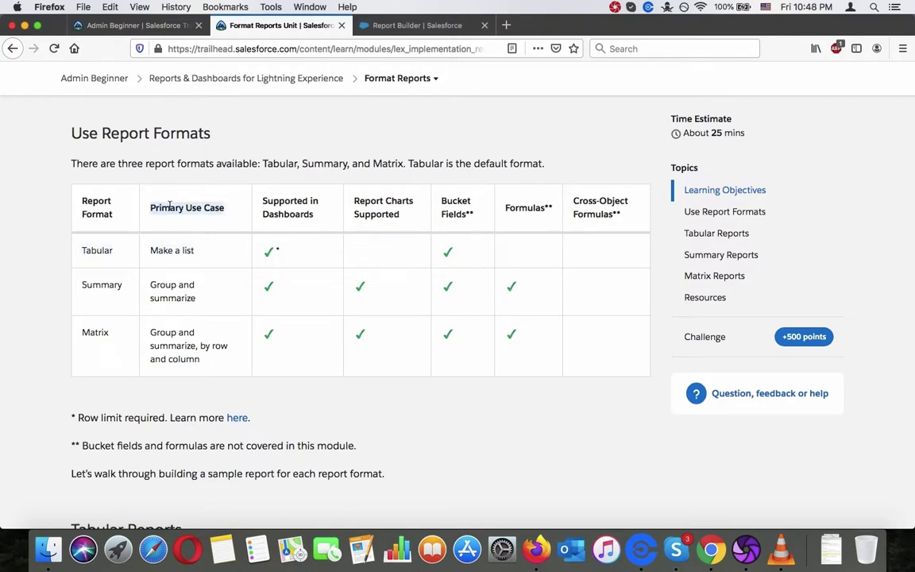
triple_click(386, 205)
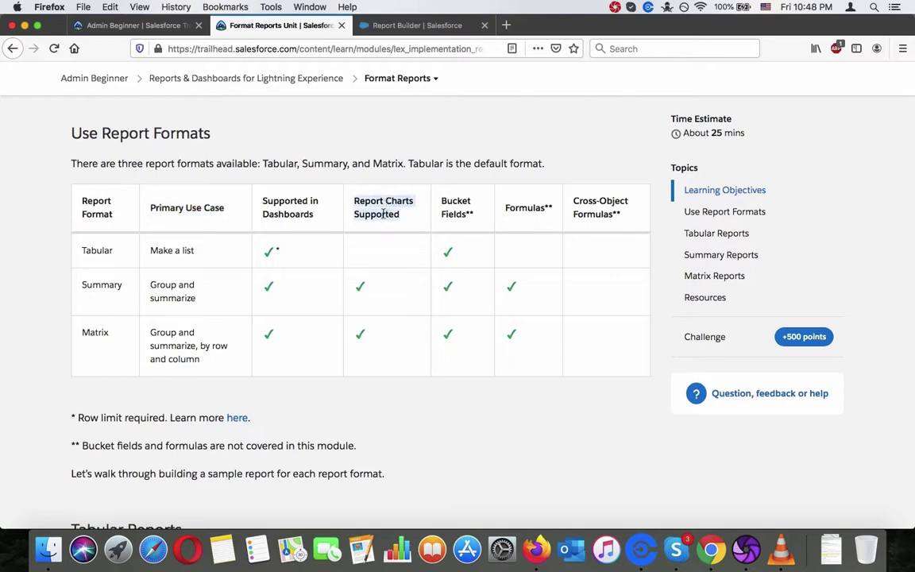
triple_click(83, 285)
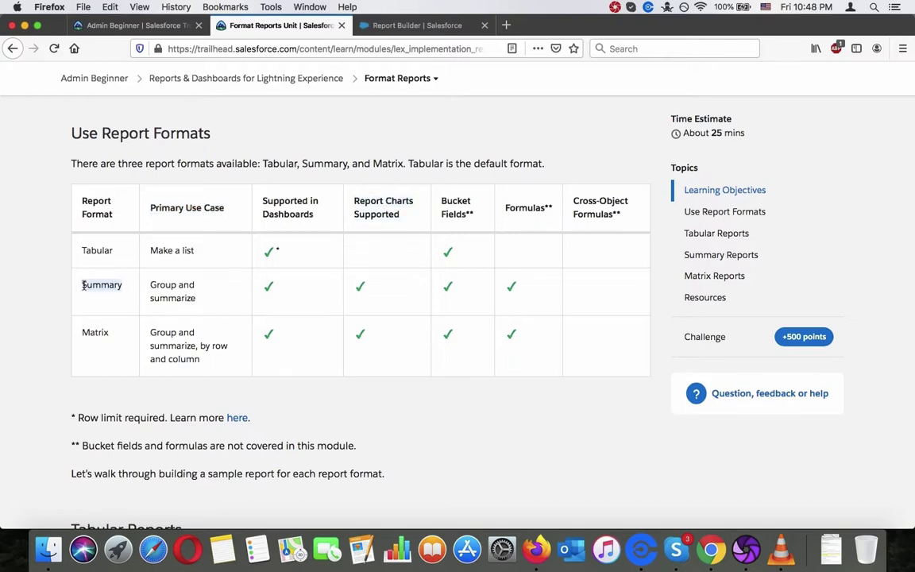
triple_click(157, 289)
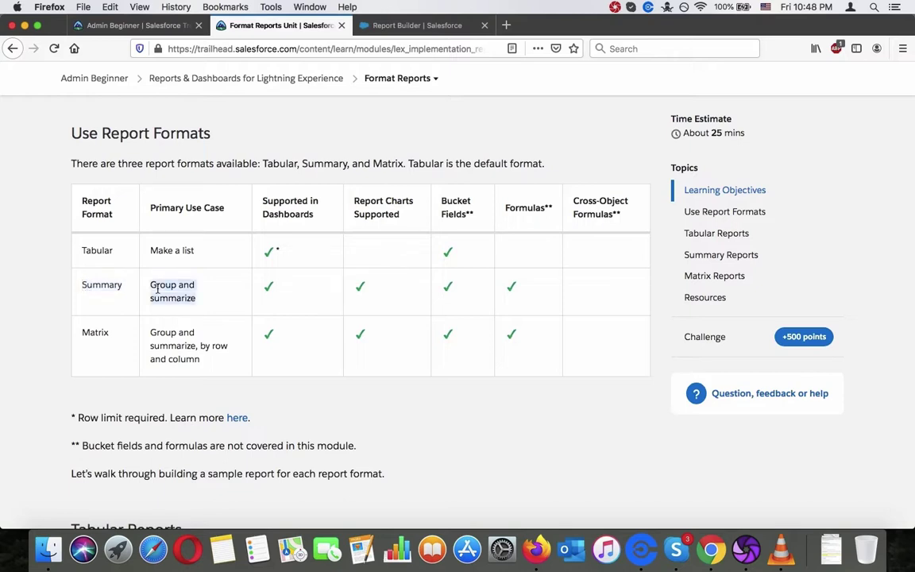
triple_click(92, 332)
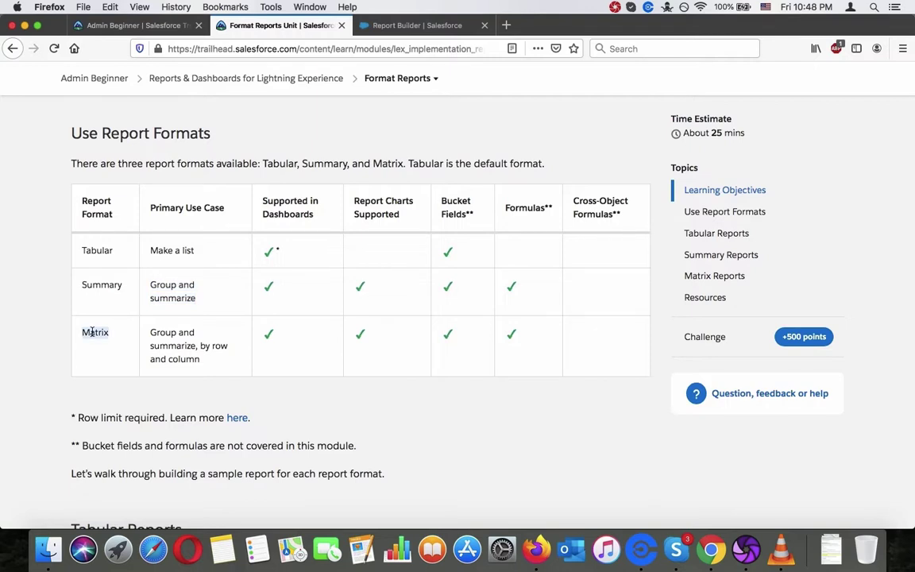
triple_click(161, 334)
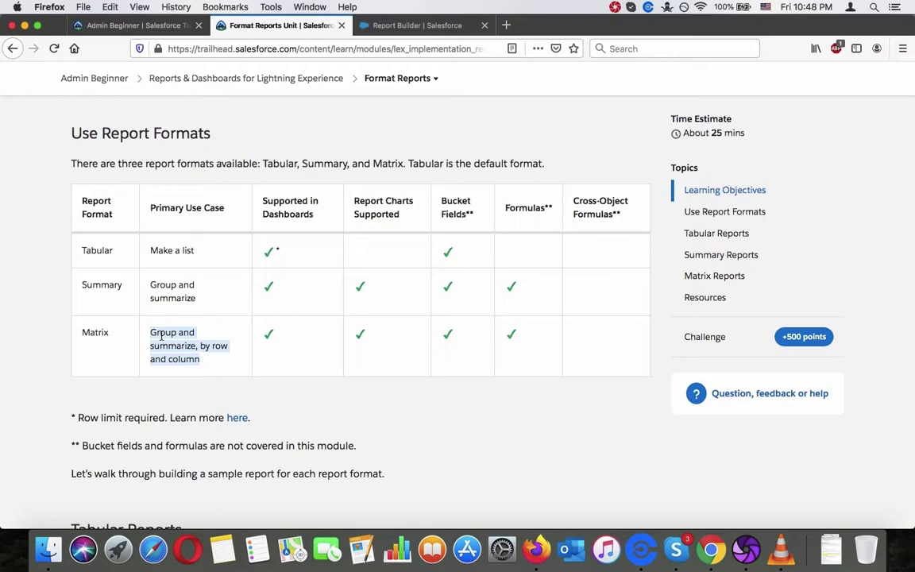
scroll(162, 335, "down", 5)
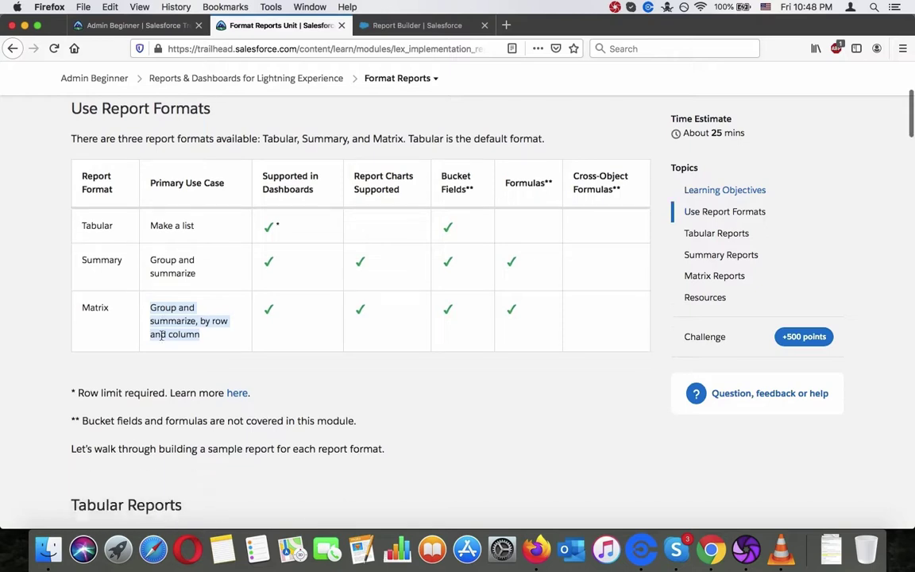
scroll(161, 334, "up", 4)
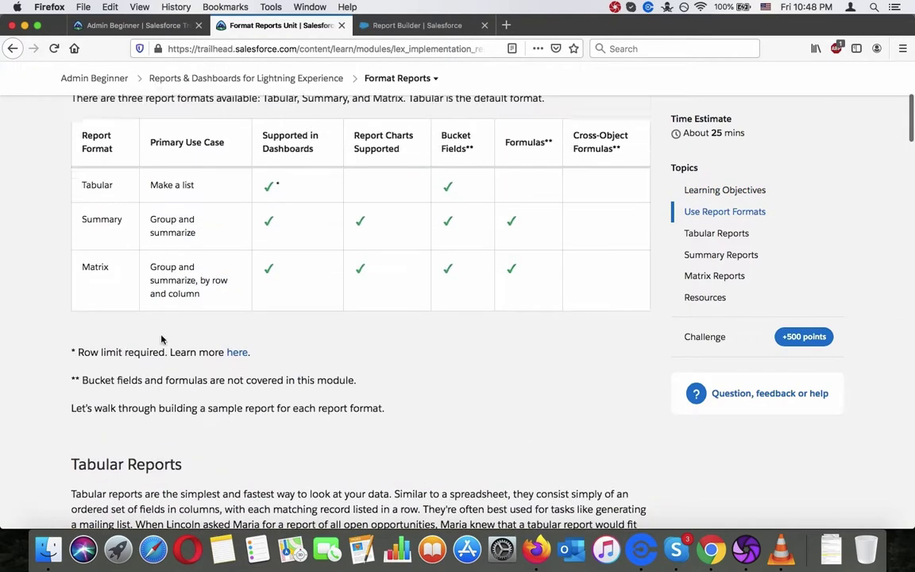
Read the Tabular Reports section, its note on report data and the first instruction for building the sample report
scroll(161, 334, "down", 6)
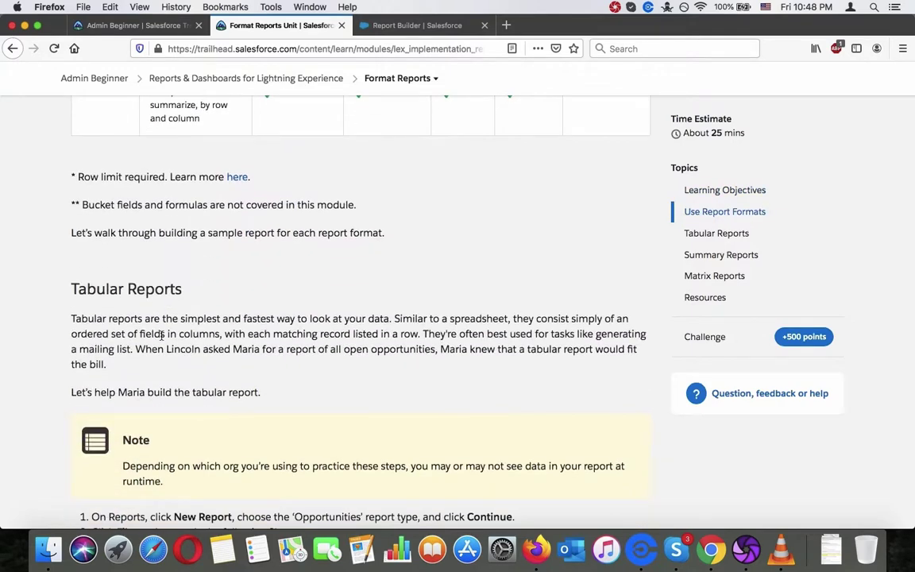
triple_click(128, 231)
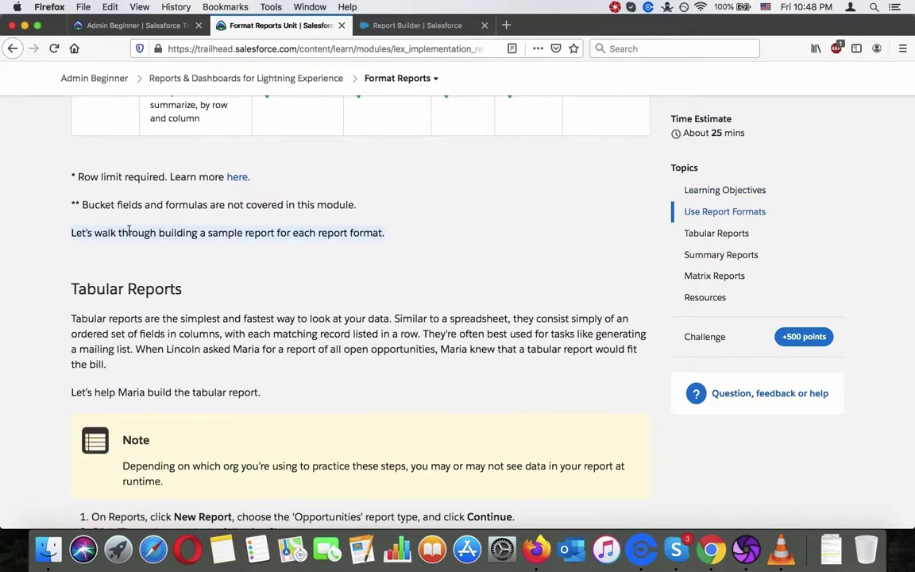
scroll(128, 230, "down", 5)
scroll(124, 232, "up", 3)
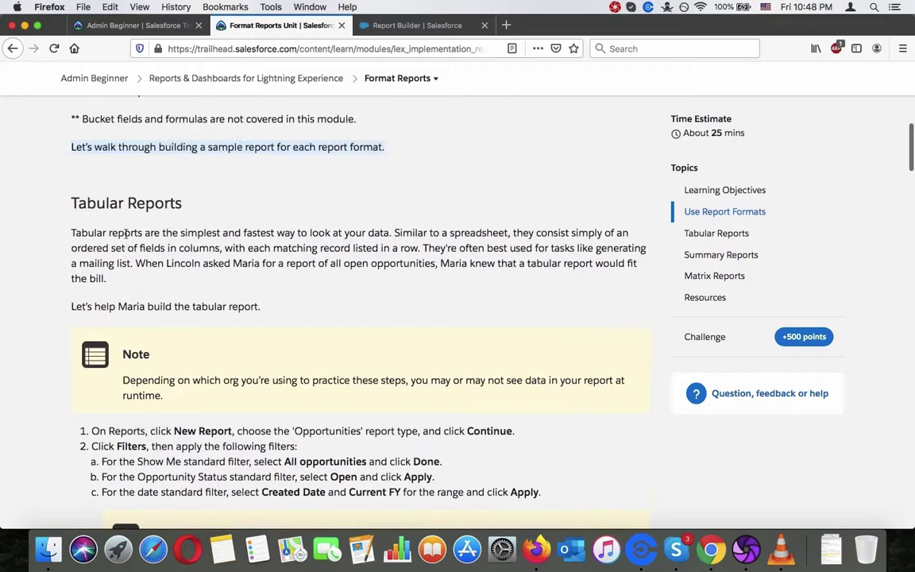
triple_click(123, 242)
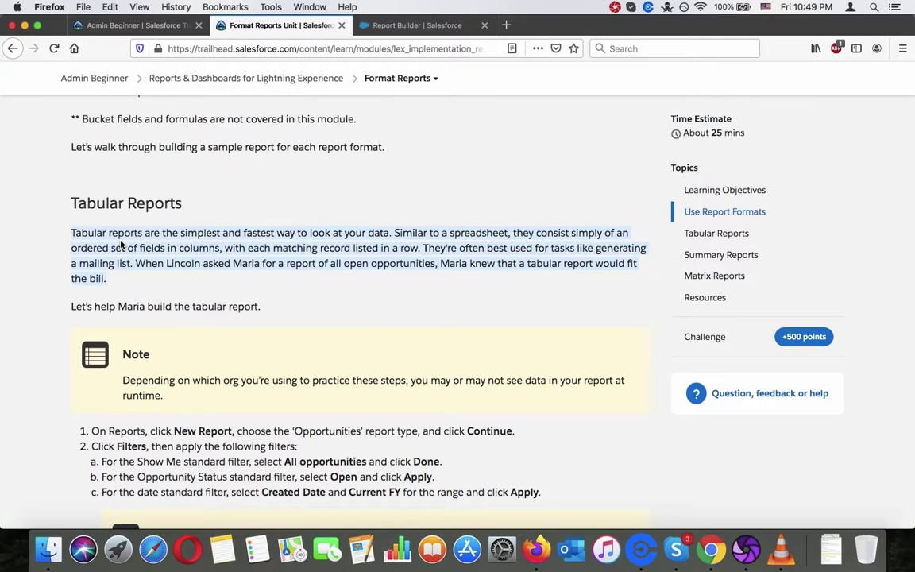
triple_click(89, 230)
left_click(89, 230)
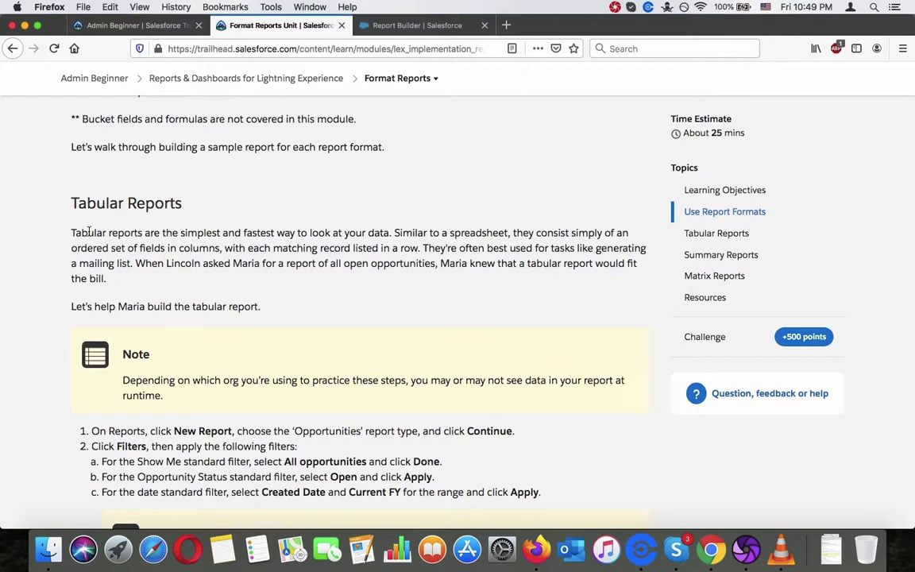
scroll(89, 230, "down", 2)
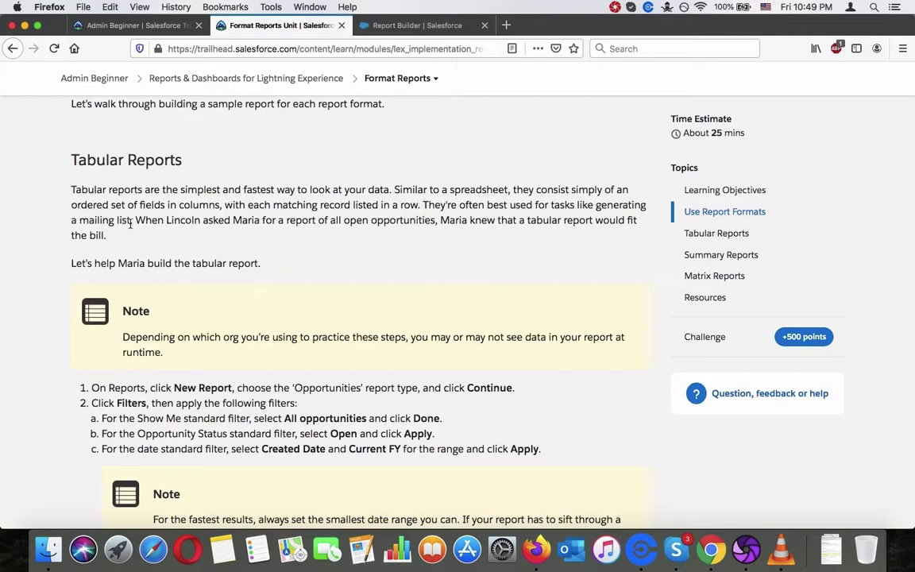
scroll(130, 224, "down", 1)
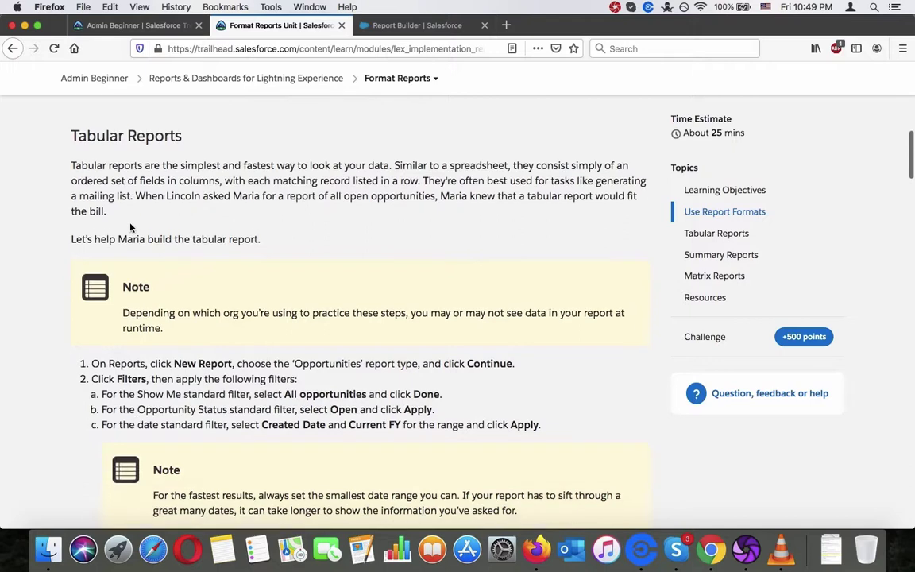
triple_click(146, 325)
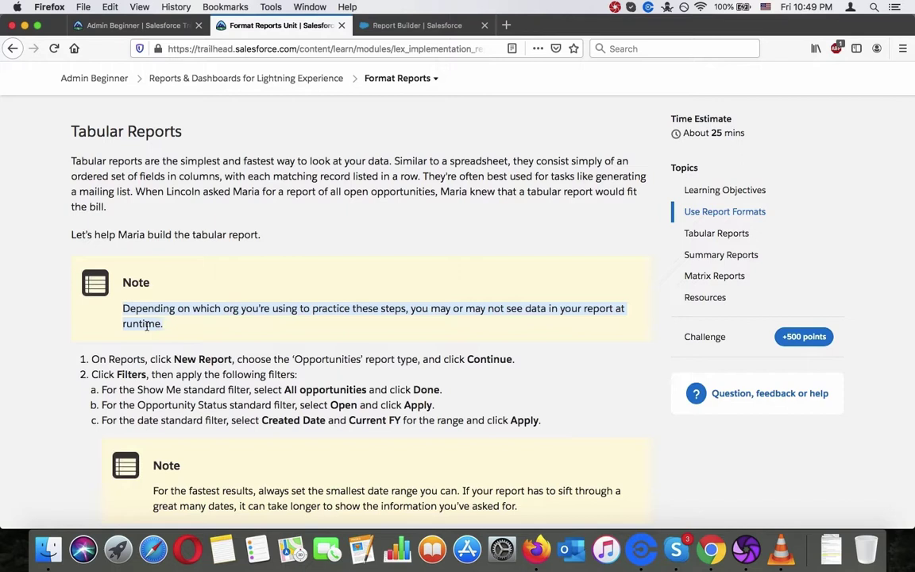
scroll(135, 327, "down", 5)
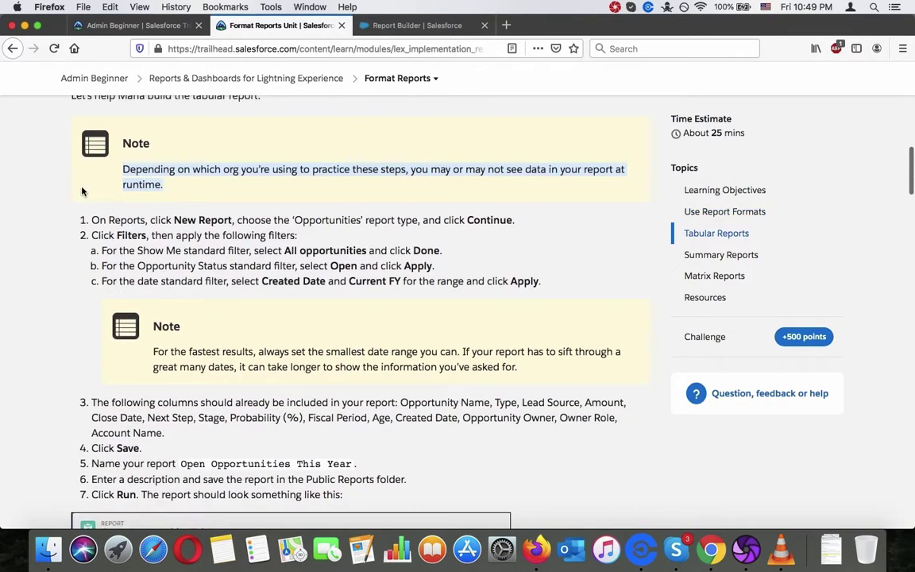
triple_click(97, 216)
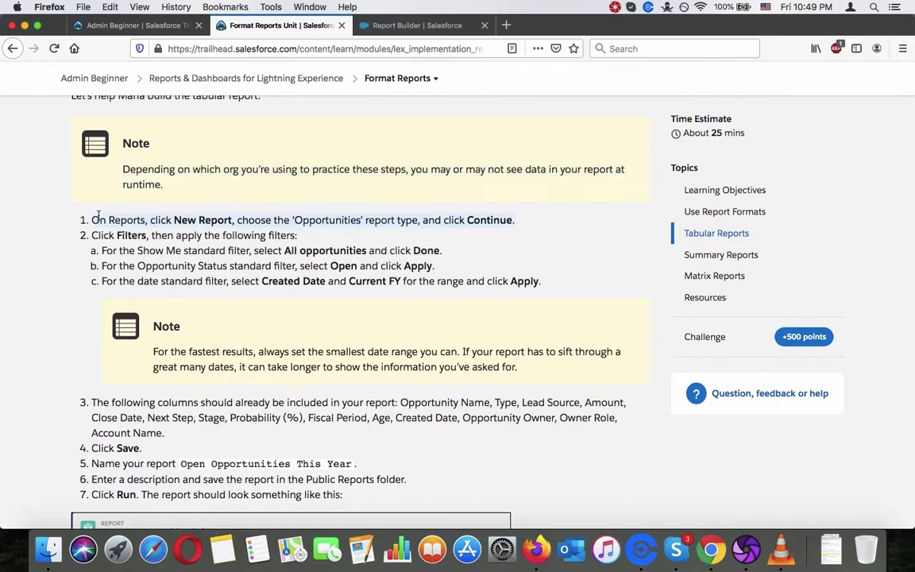
Switch to the Salesforce org, go to Reports and start a new report
left_click(372, 24)
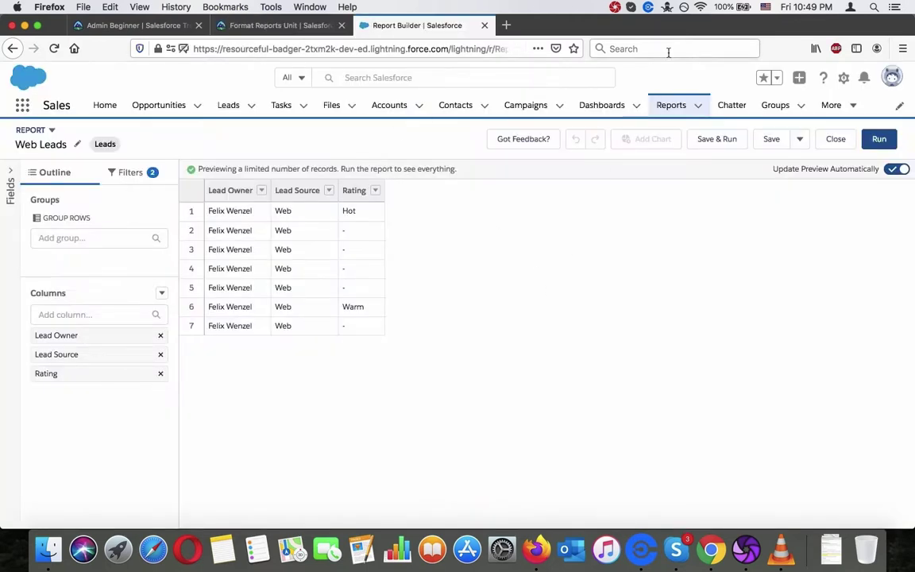
left_click(671, 106)
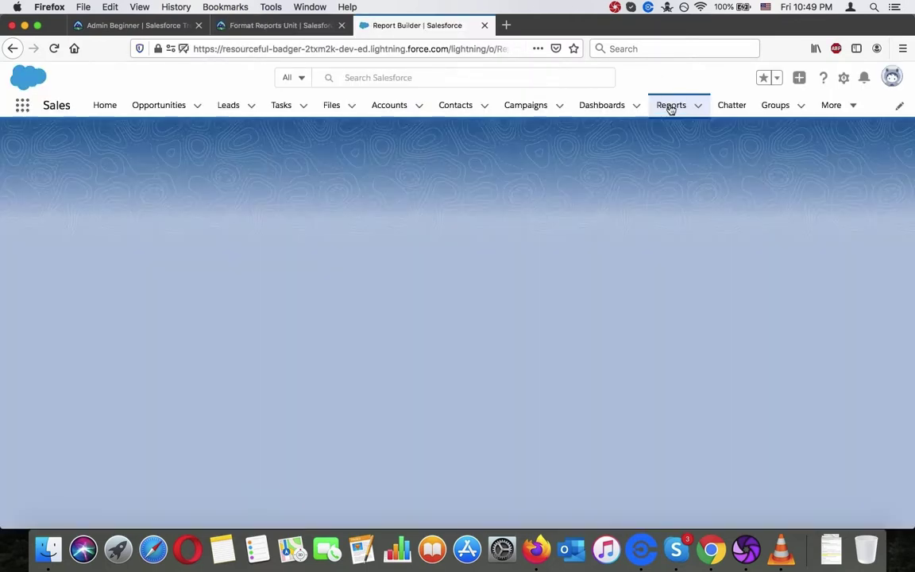
left_click(305, 24)
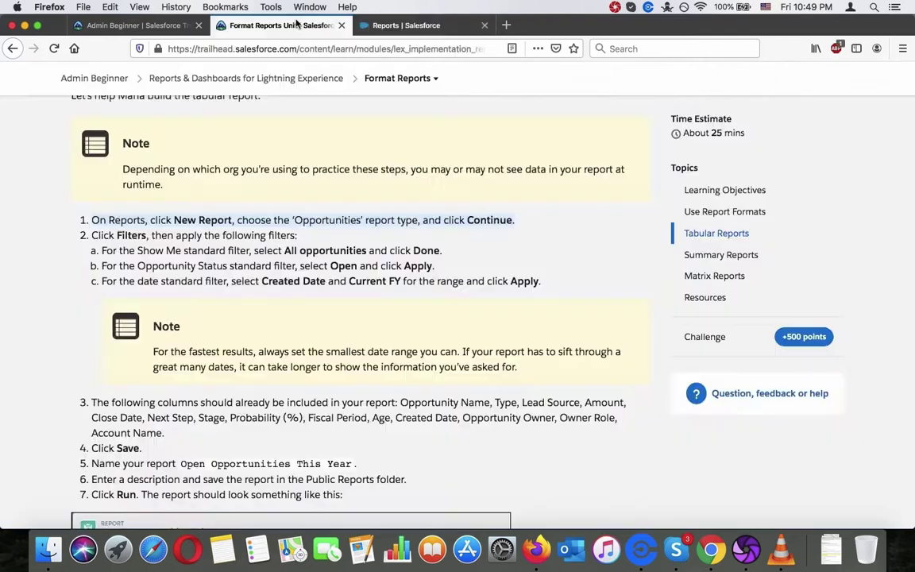
left_click(431, 26)
left_click(626, 154)
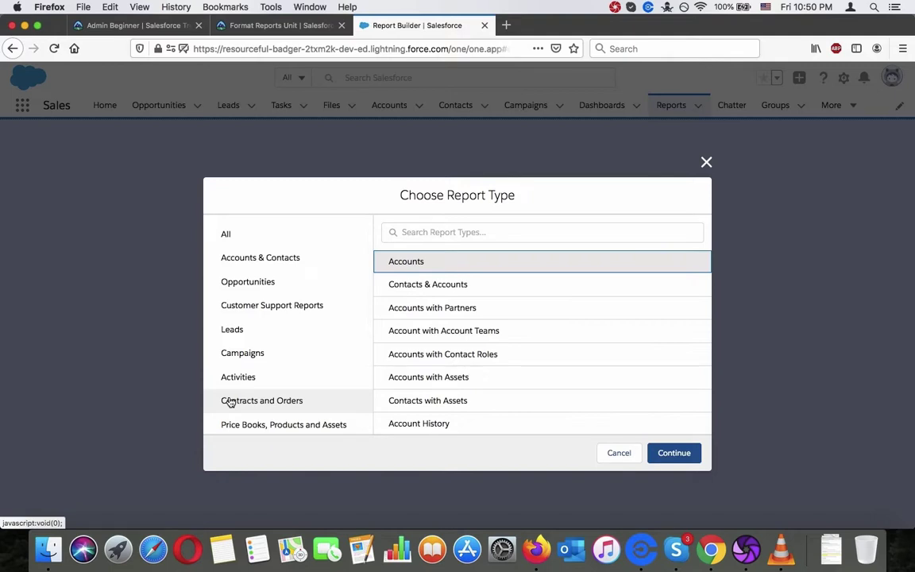
left_click(519, 233)
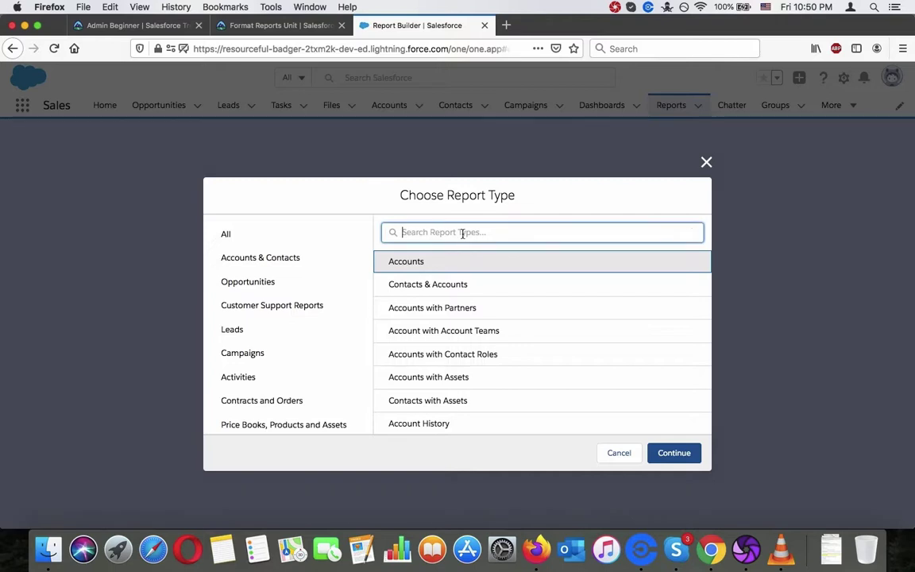
type("opp")
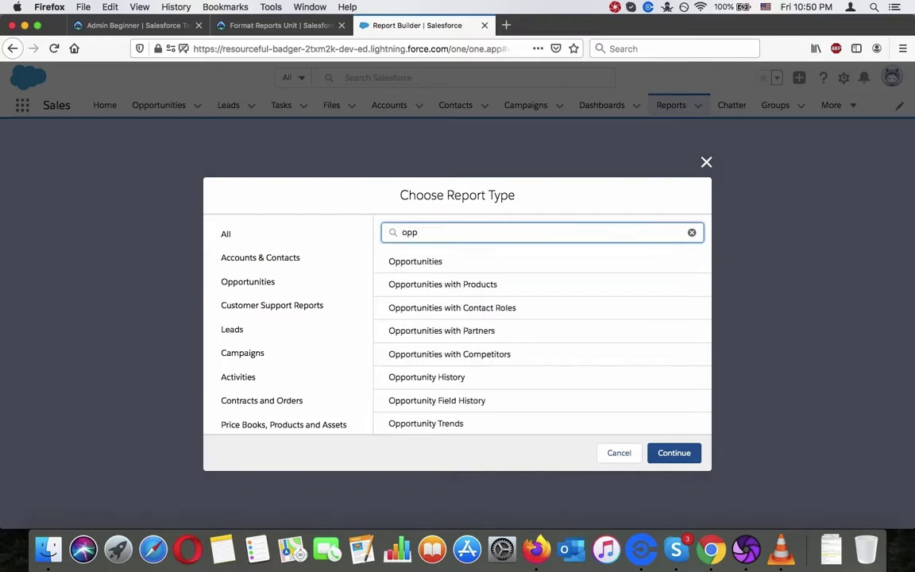
left_click(478, 270)
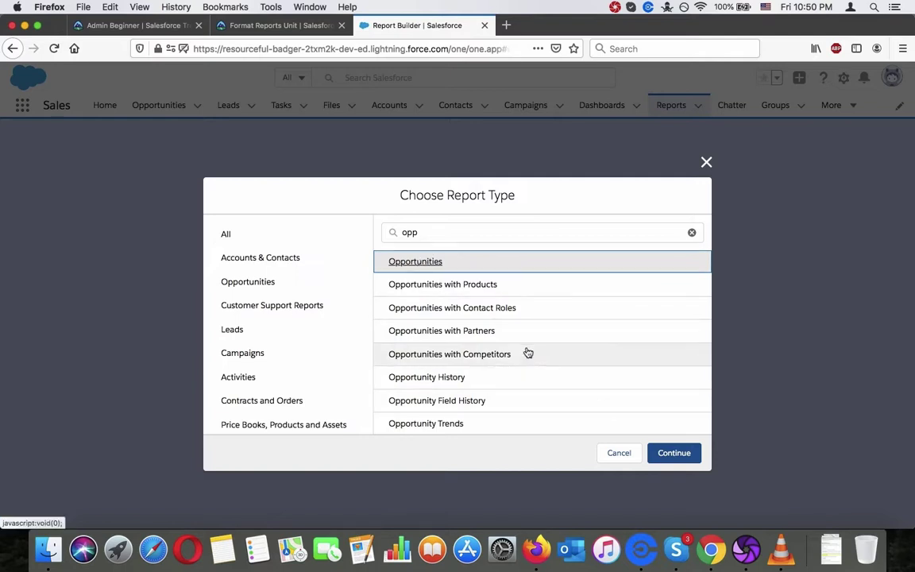
left_click(446, 285)
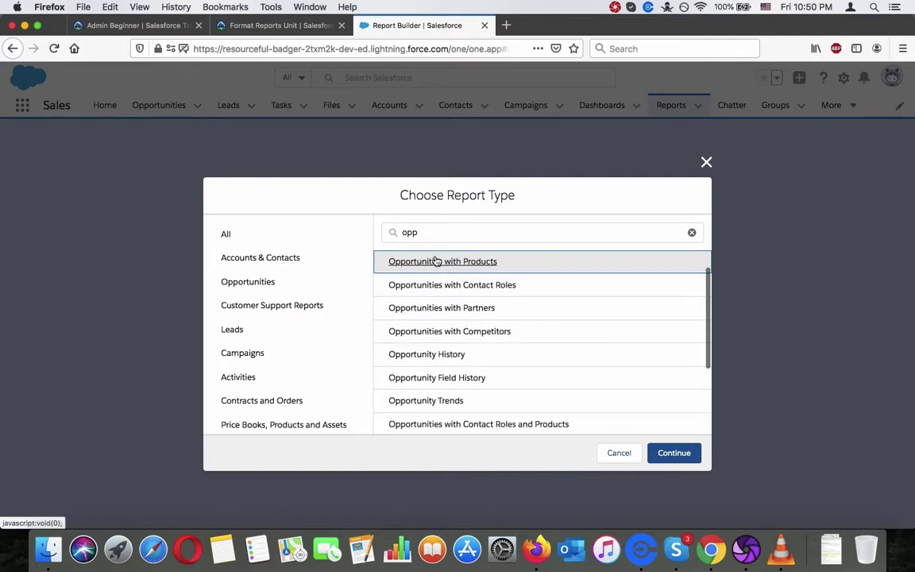
left_click(691, 232)
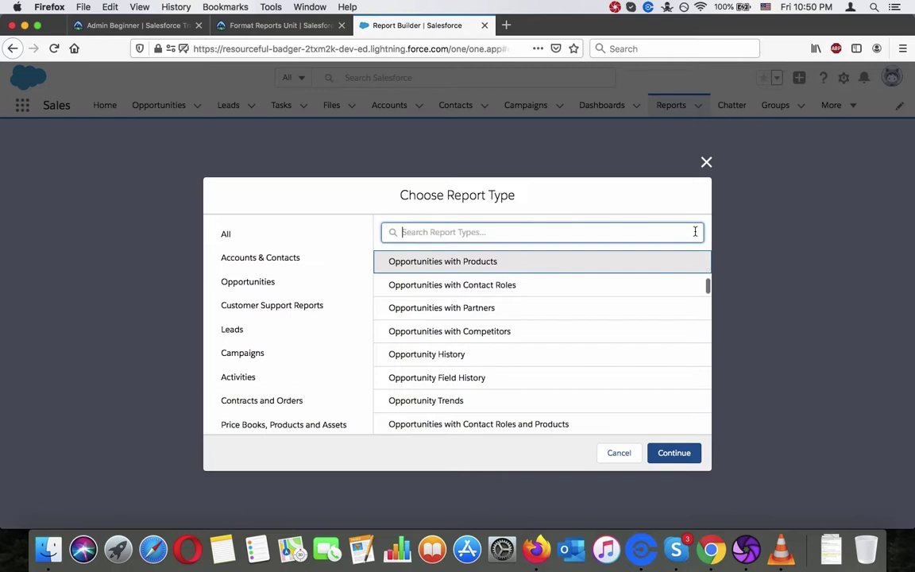
Choose the Opportunities report type from the full list and continue to the report builder
scroll(543, 343, "up", 1)
scroll(541, 343, "down", 8)
scroll(543, 343, "up", 3)
left_click(500, 290)
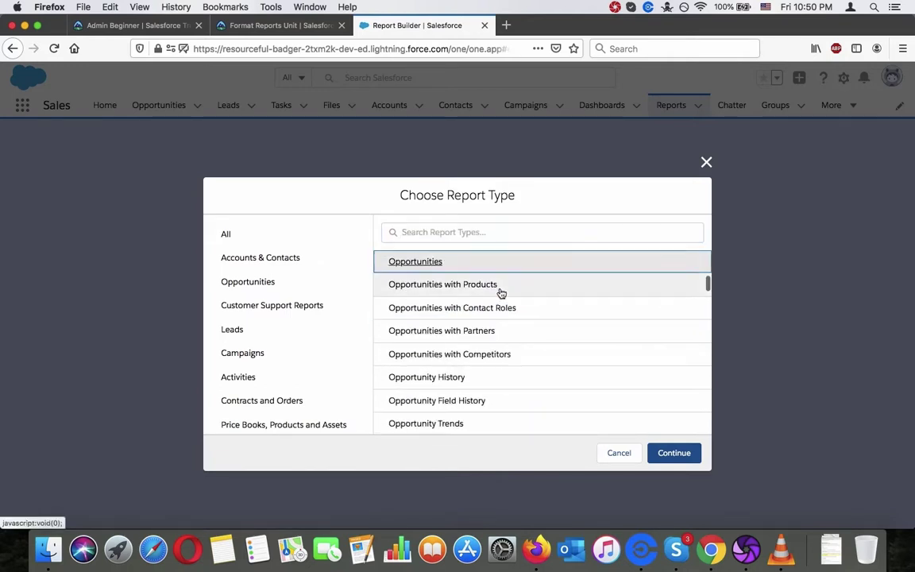
scroll(484, 310, "up", 2)
left_click(475, 321)
scroll(476, 321, "down", 2)
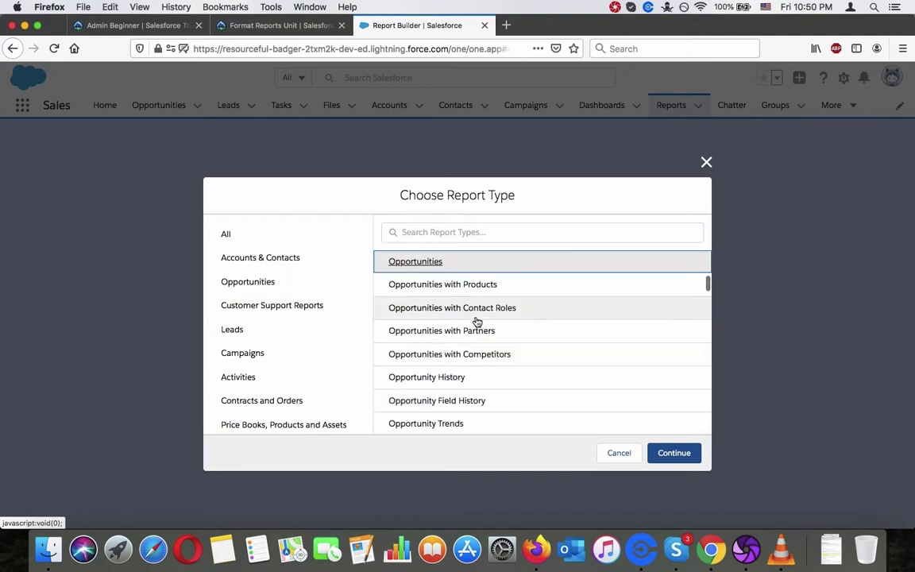
left_click(674, 452)
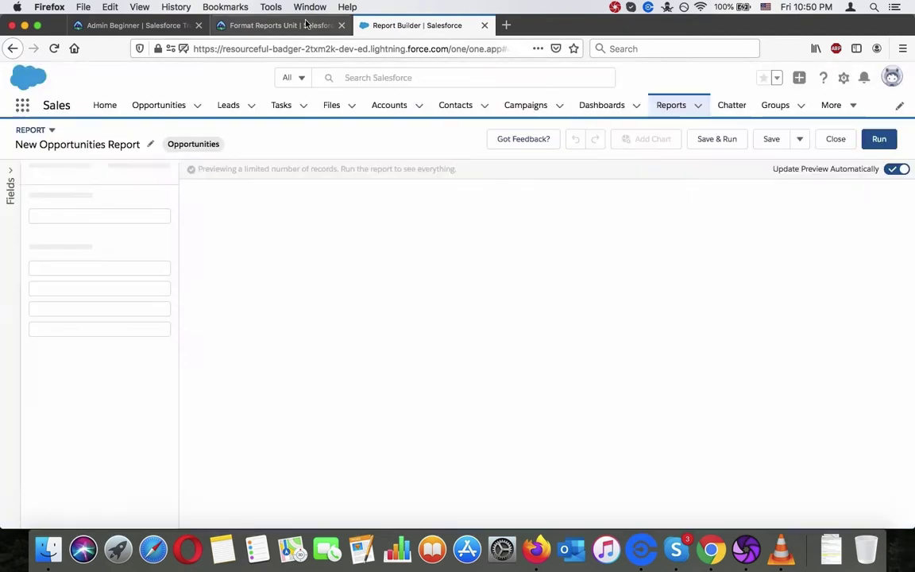
Check the filter instructions in the Format Reports unit and return to the new opportunities report
left_click(307, 24)
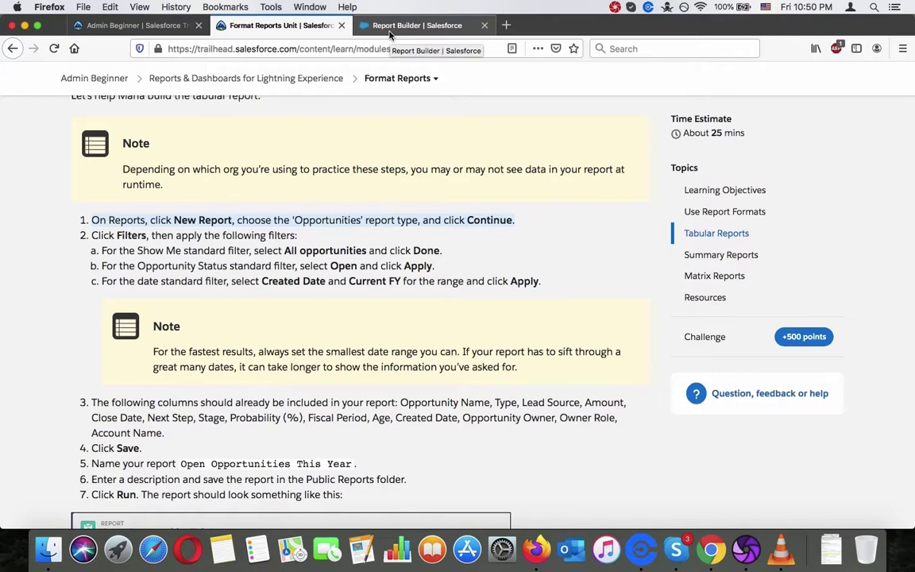
left_click(389, 28)
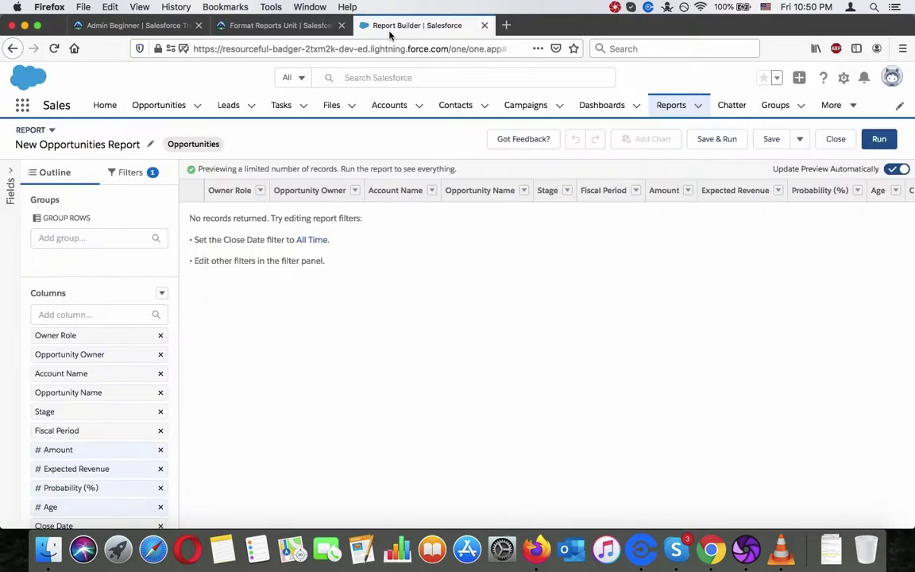
Check the status filter instruction in the Trailhead unit and set the report's Opportunity Status filter to Open
left_click(121, 170)
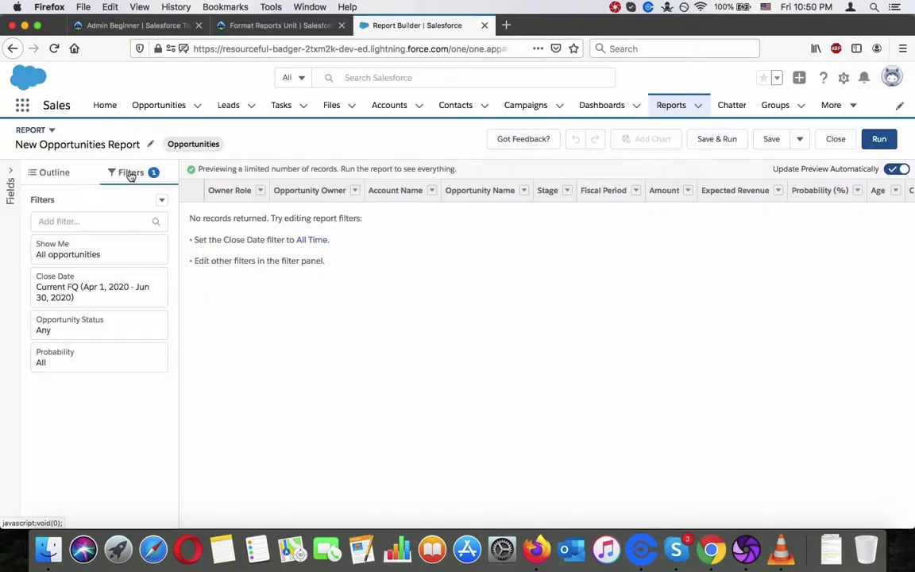
left_click(83, 290)
left_click(302, 28)
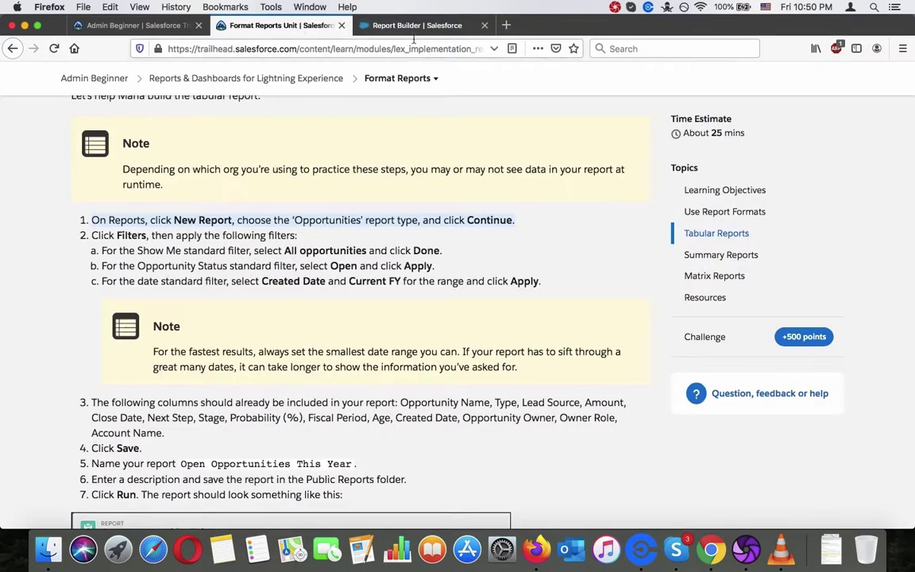
triple_click(346, 266)
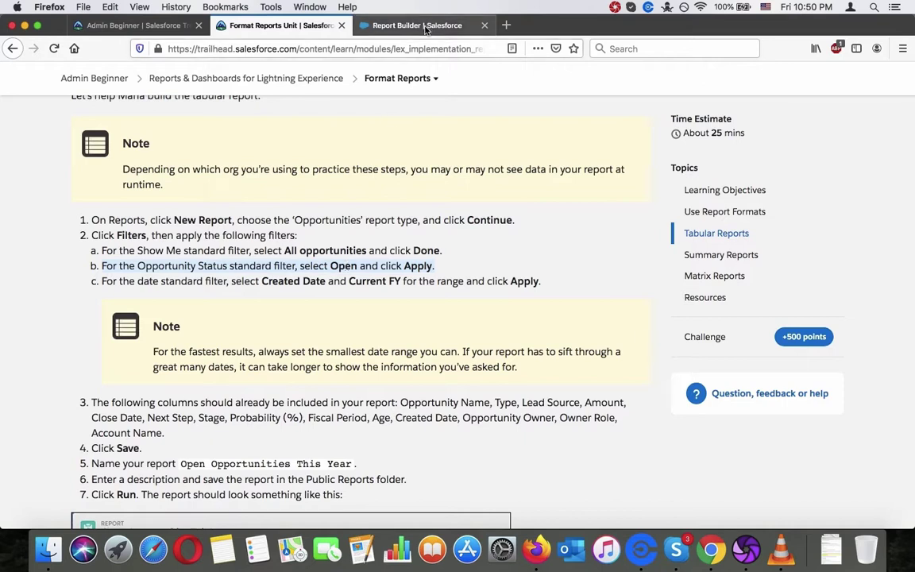
left_click(388, 26)
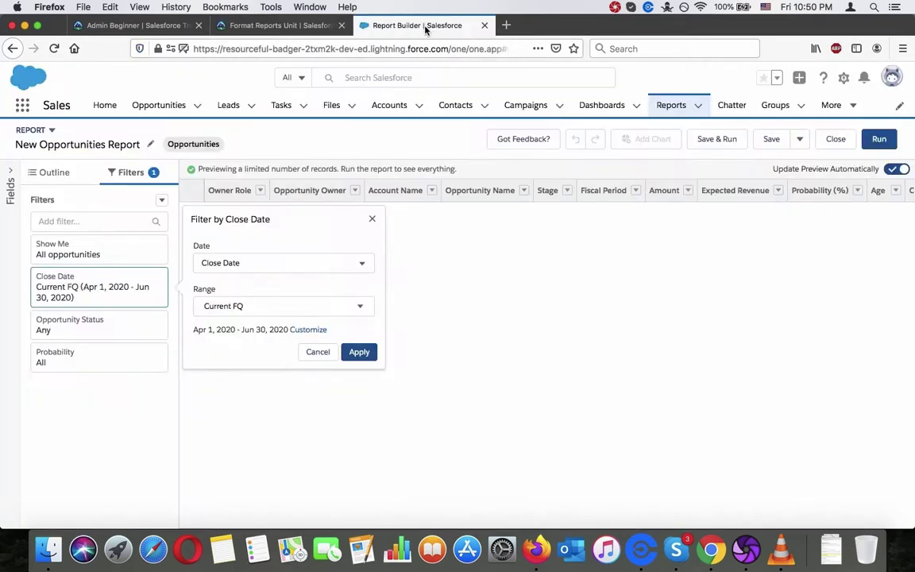
left_click(118, 336)
left_click(246, 335)
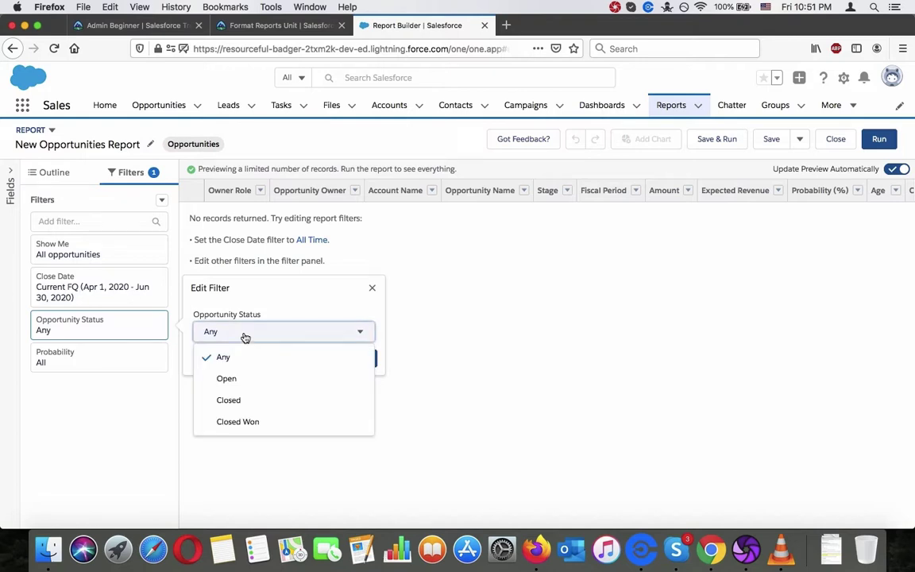
left_click(248, 379)
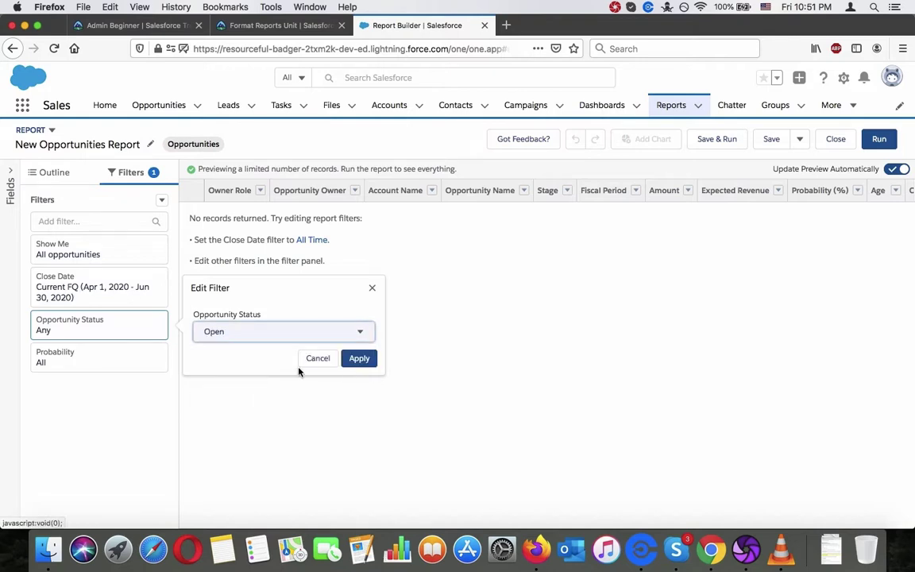
left_click(359, 358)
Check the date filter instruction in the Trailhead unit and set the report's Close Date filter range to Current FY
left_click(301, 27)
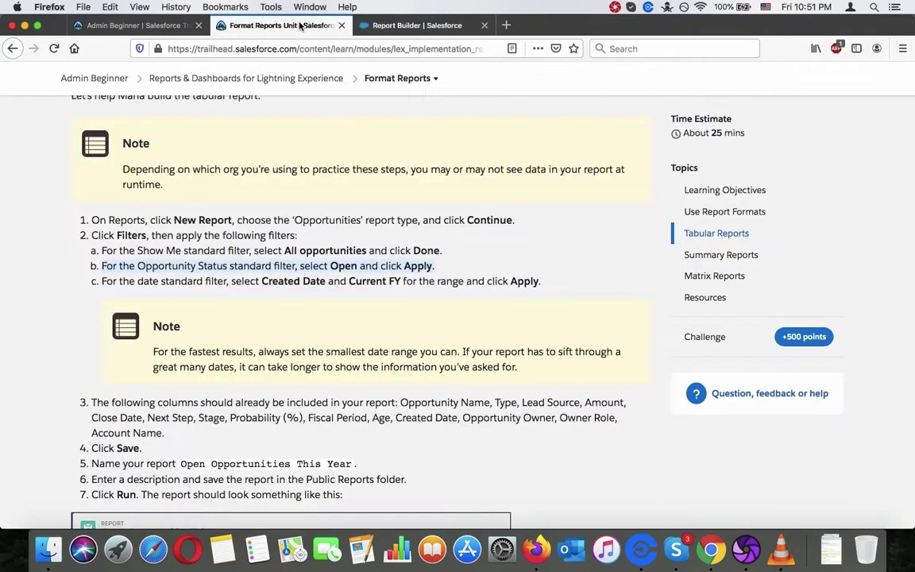
triple_click(290, 283)
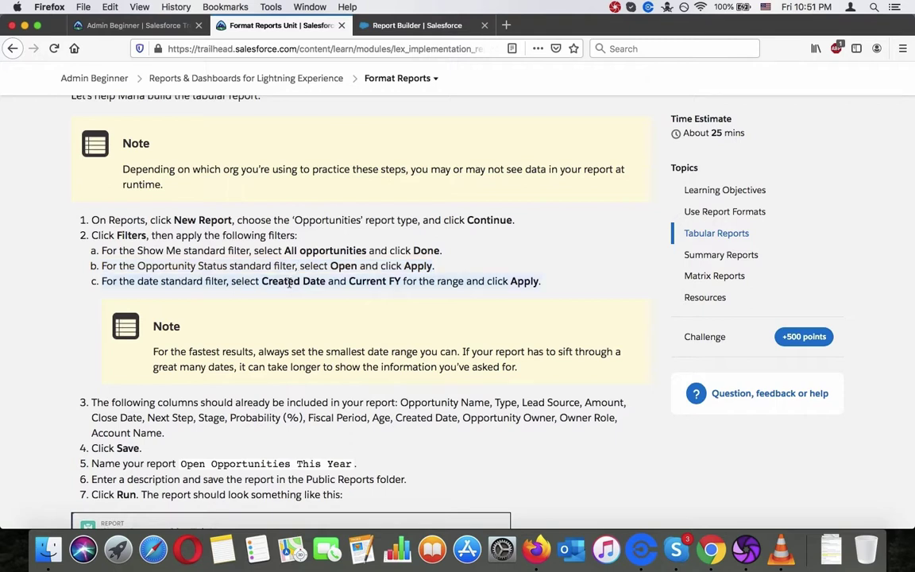
left_click(394, 29)
left_click(79, 282)
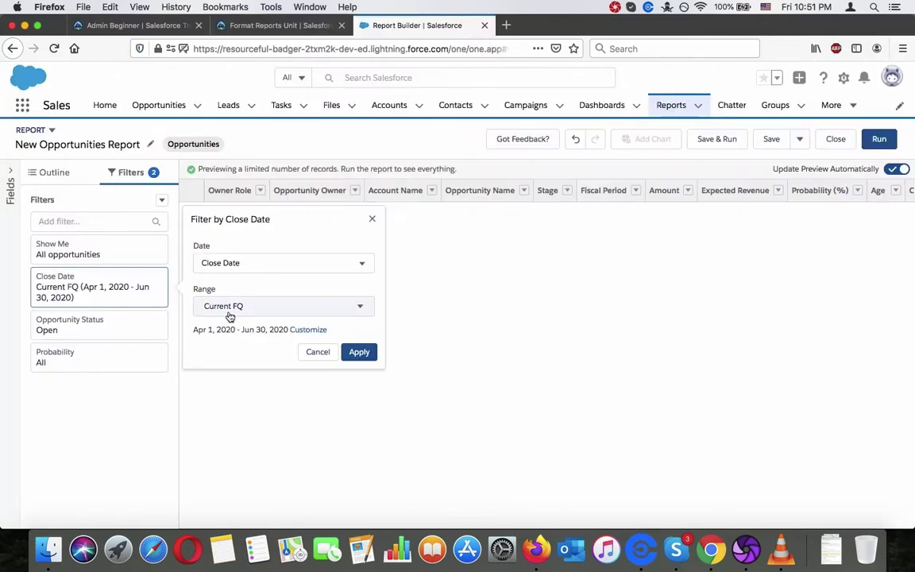
left_click(232, 309)
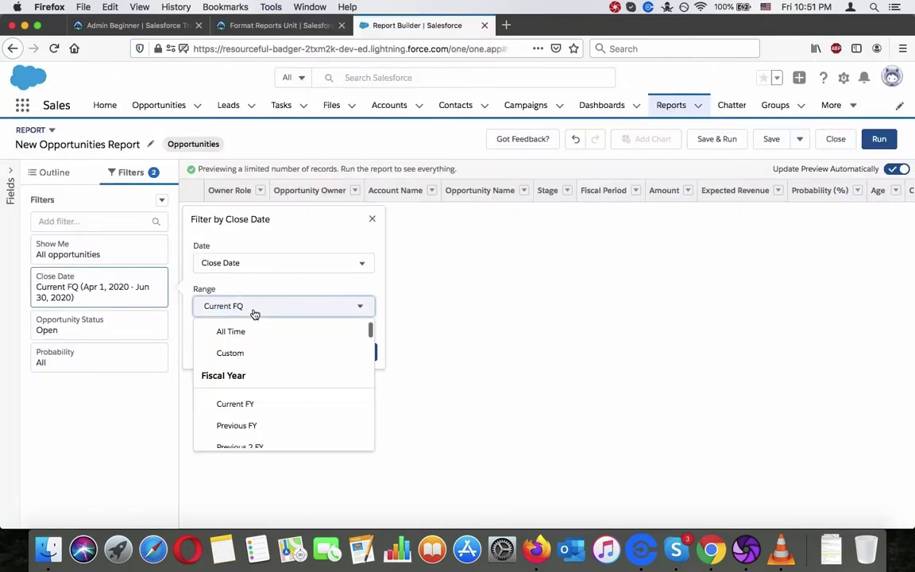
left_click(249, 405)
left_click(359, 351)
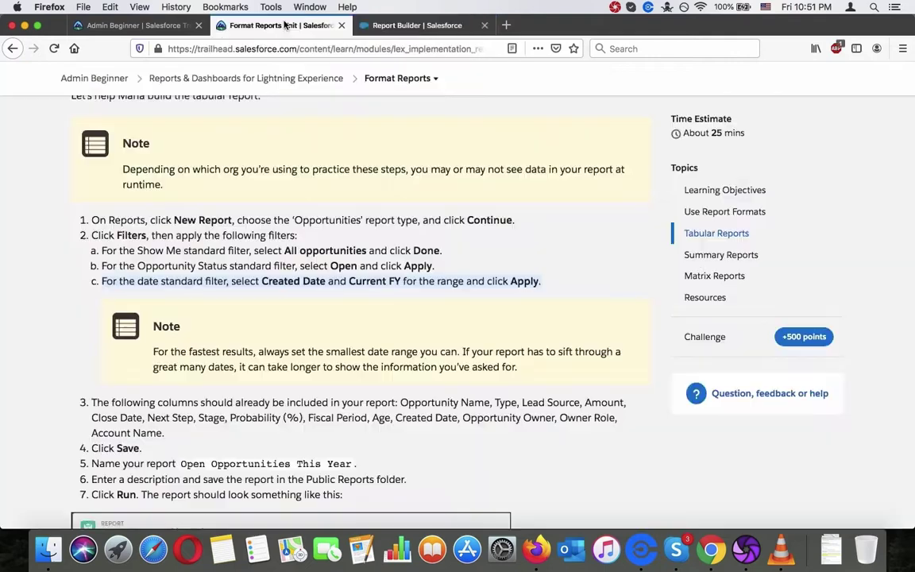
Read the Trailhead note on choosing the smallest date range and return to the report builder
left_click(284, 25)
scroll(309, 190, "down", 5)
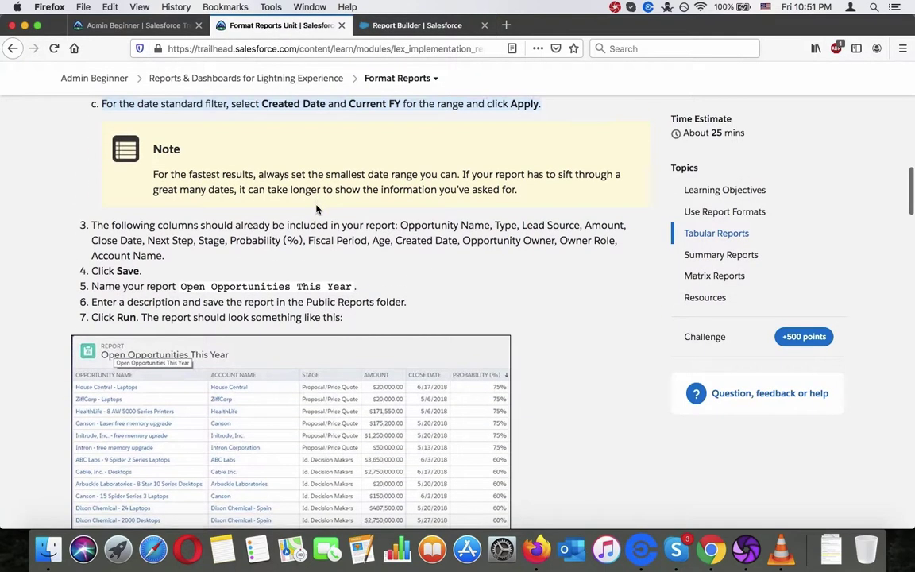
triple_click(316, 185)
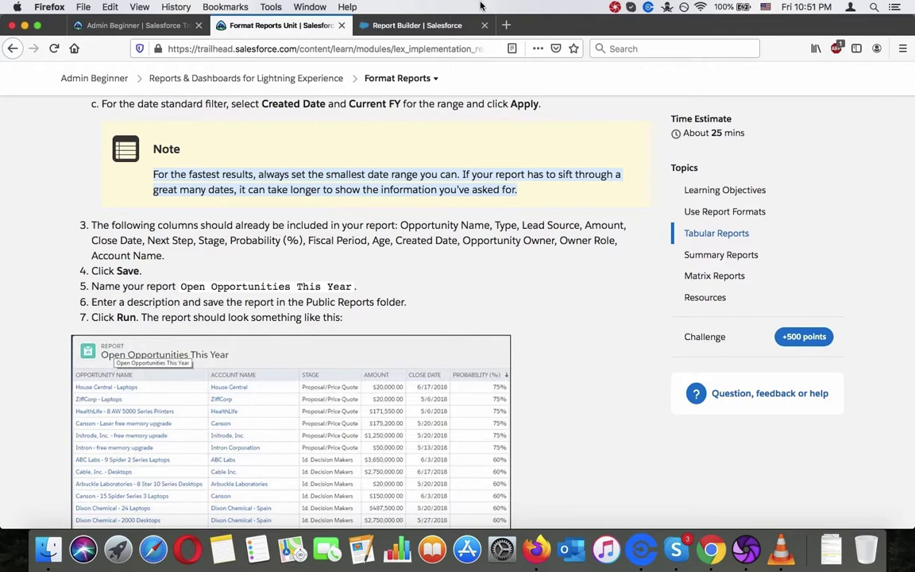
left_click(408, 25)
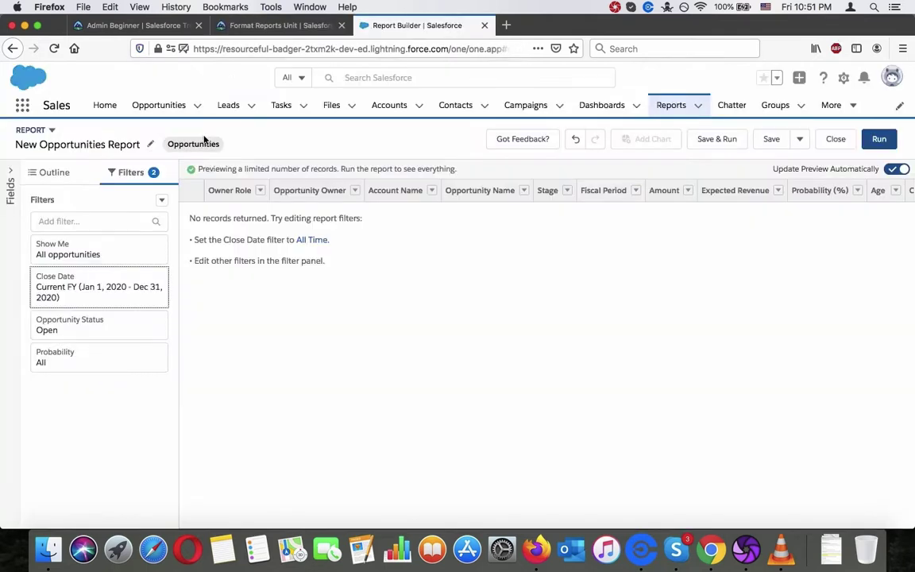
Compare the report's column list in the outline with the columns required by the Trailhead instructions
left_click(54, 171)
scroll(67, 314, "down", 3)
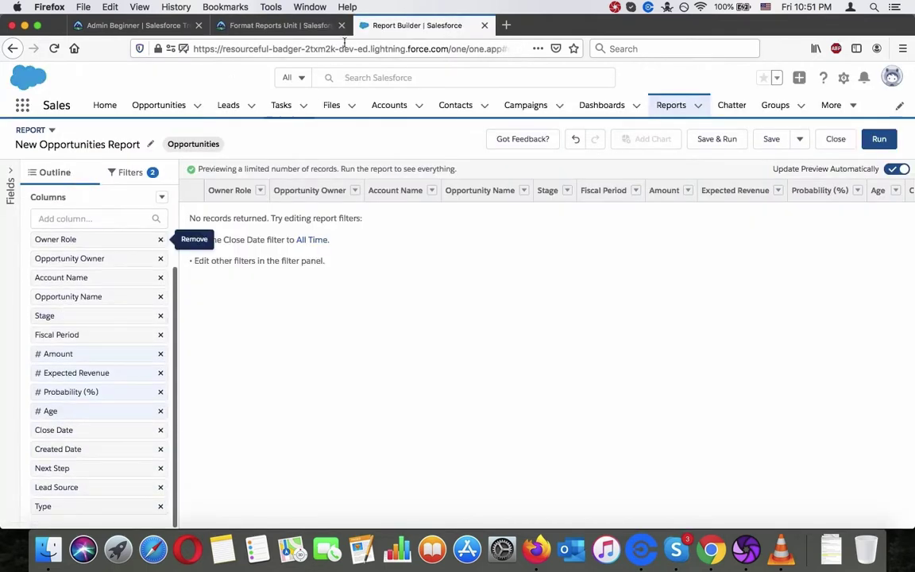
left_click(285, 25)
double_click(429, 225)
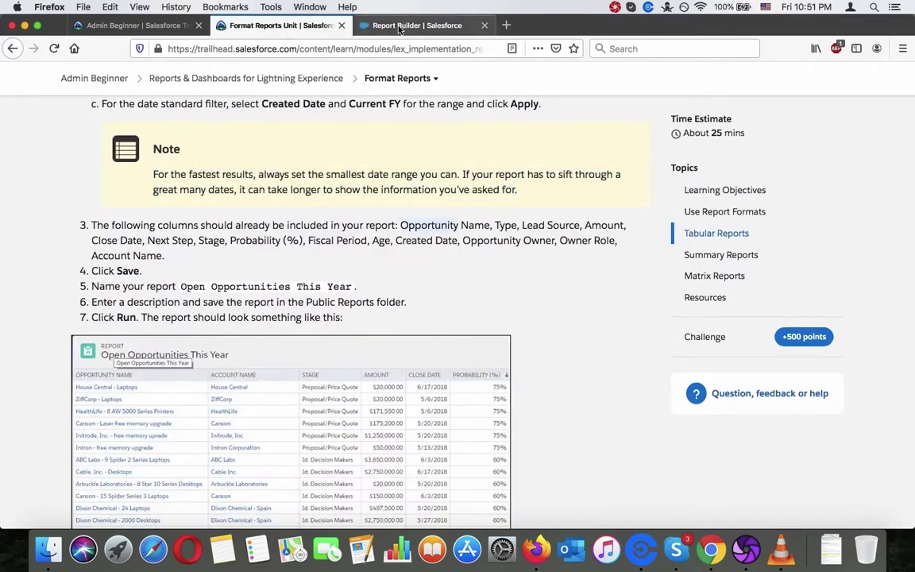
left_click(362, 27)
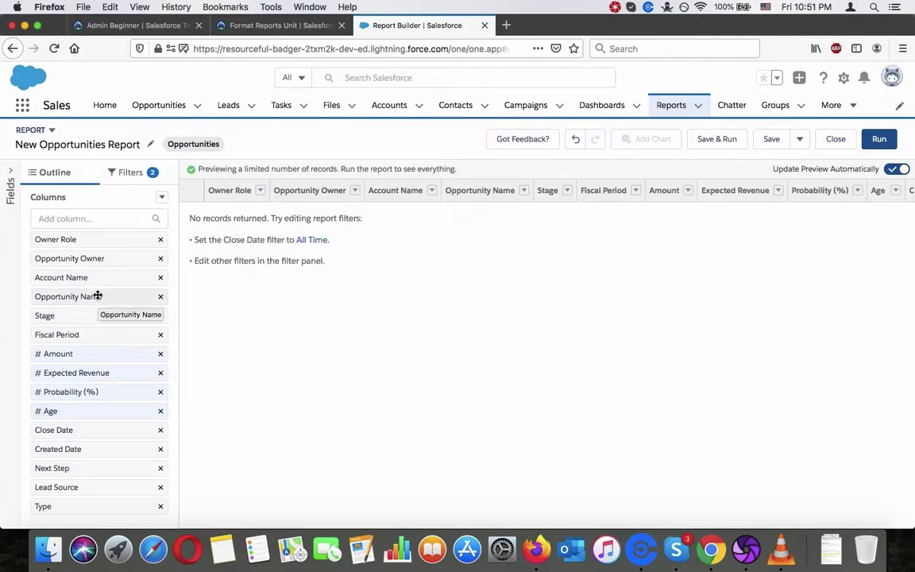
left_click(246, 24)
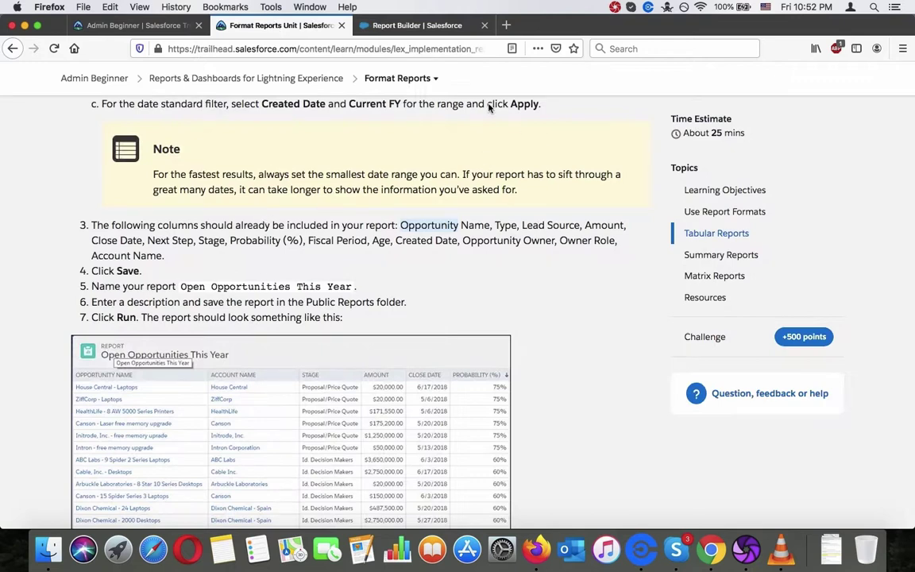
left_click(398, 26)
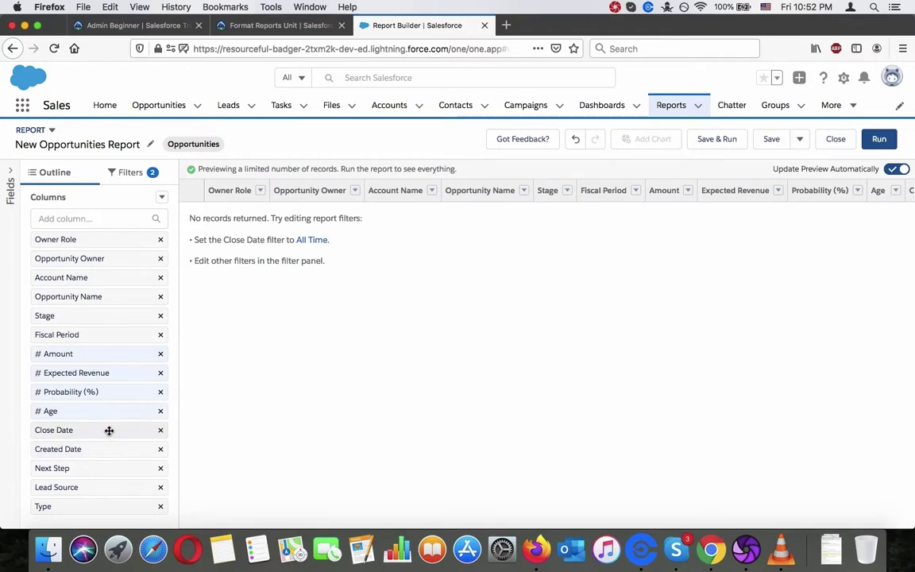
scroll(108, 430, "down", 1)
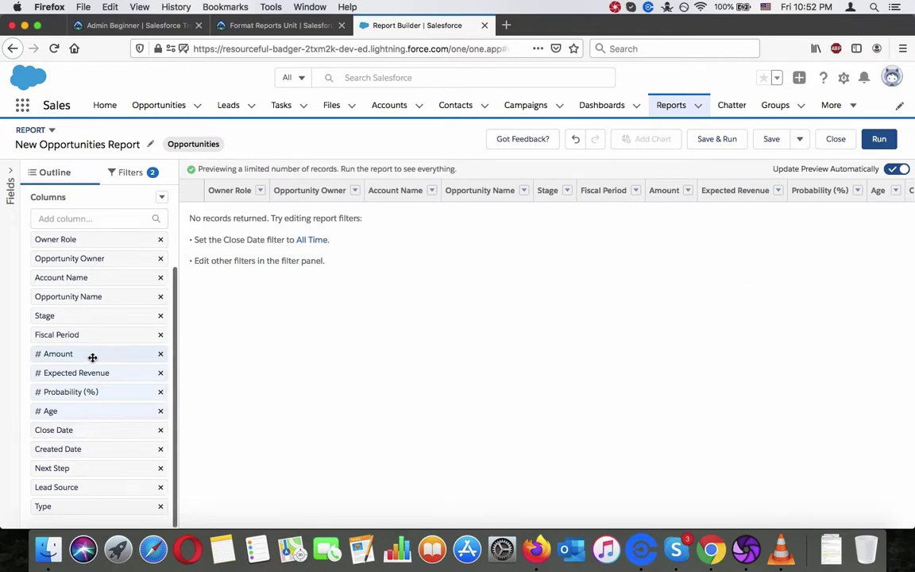
left_click(284, 26)
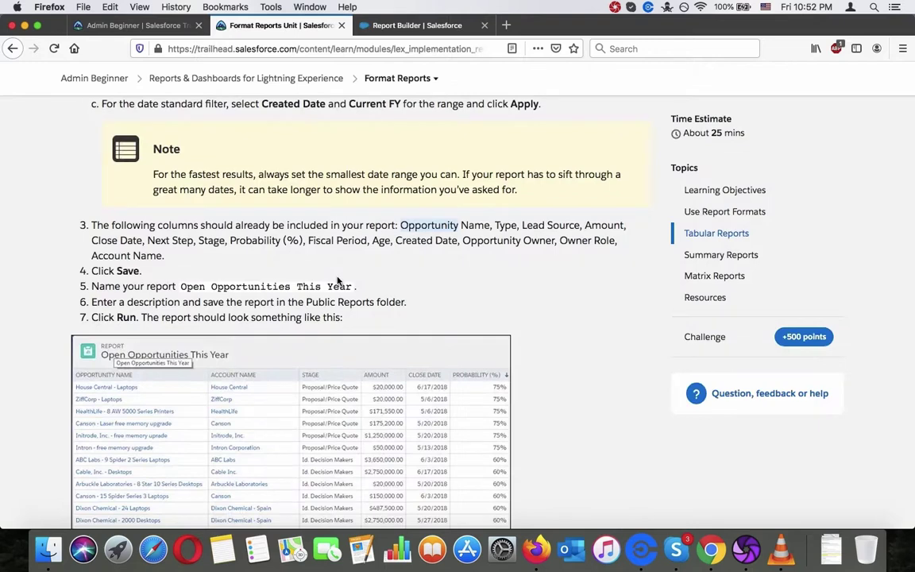
left_click(426, 29)
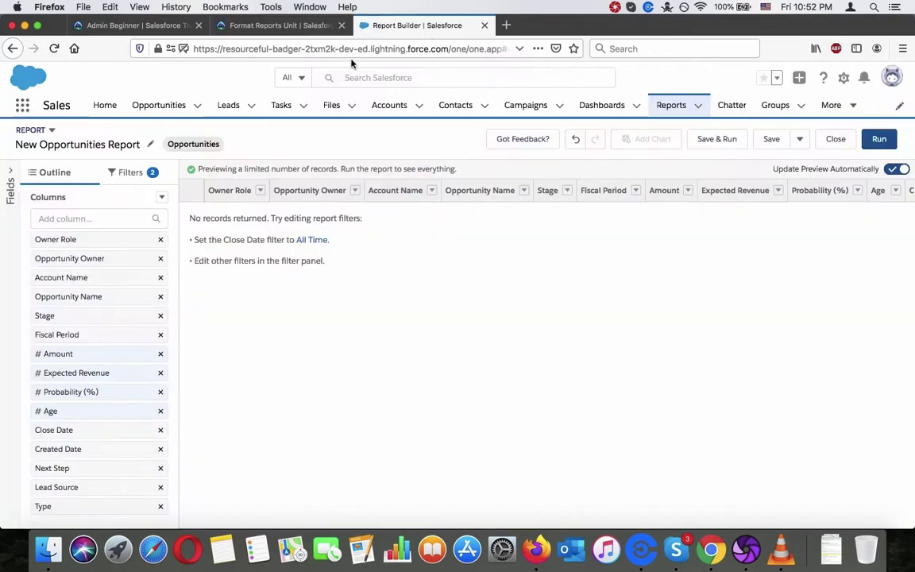
Read the save instruction in the Trailhead unit and copy the report name Open Opportunities This Year
left_click(282, 35)
triple_click(266, 277)
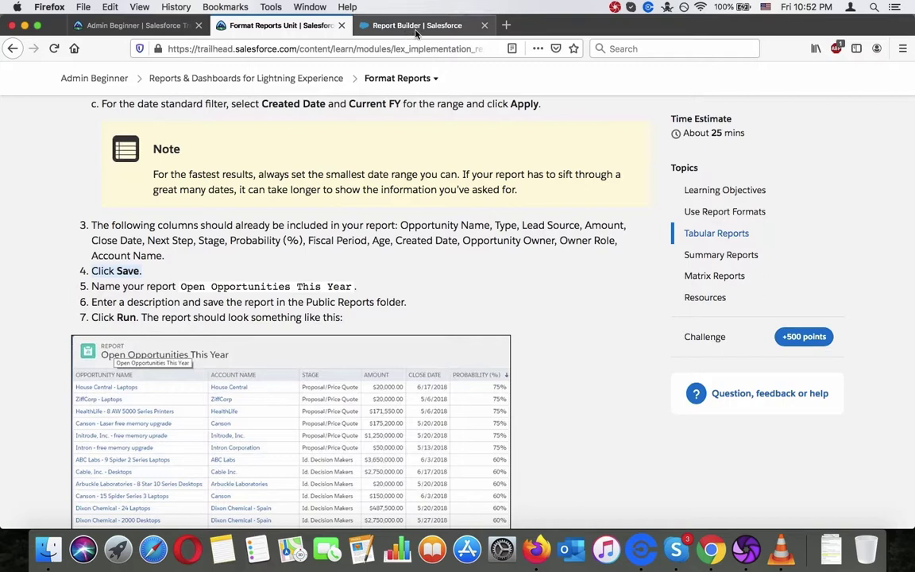
left_click_drag(181, 287, 366, 288)
key("super+c")
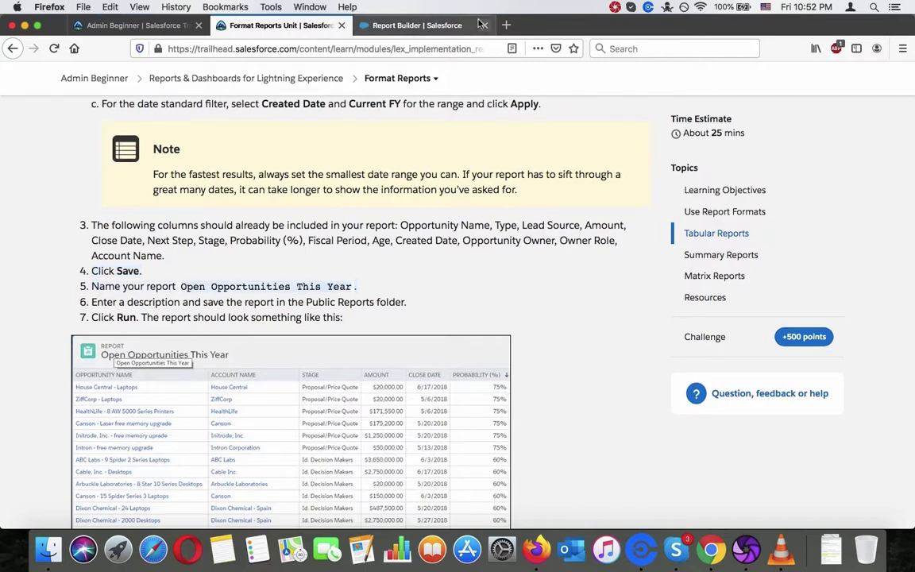
Save the report in Salesforce under the name Open Opportunities This Year, without a trailing period
left_click(401, 27)
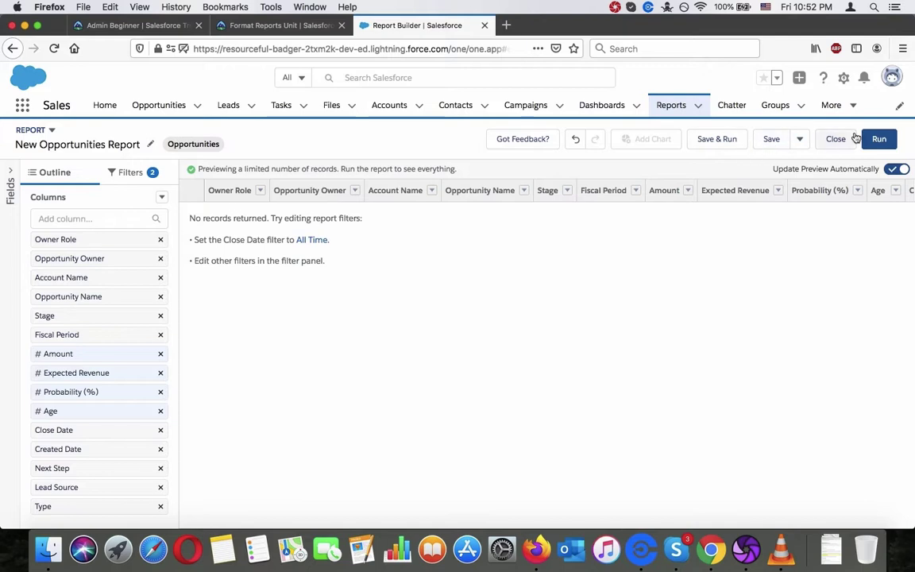
left_click(771, 138)
key("super+v")
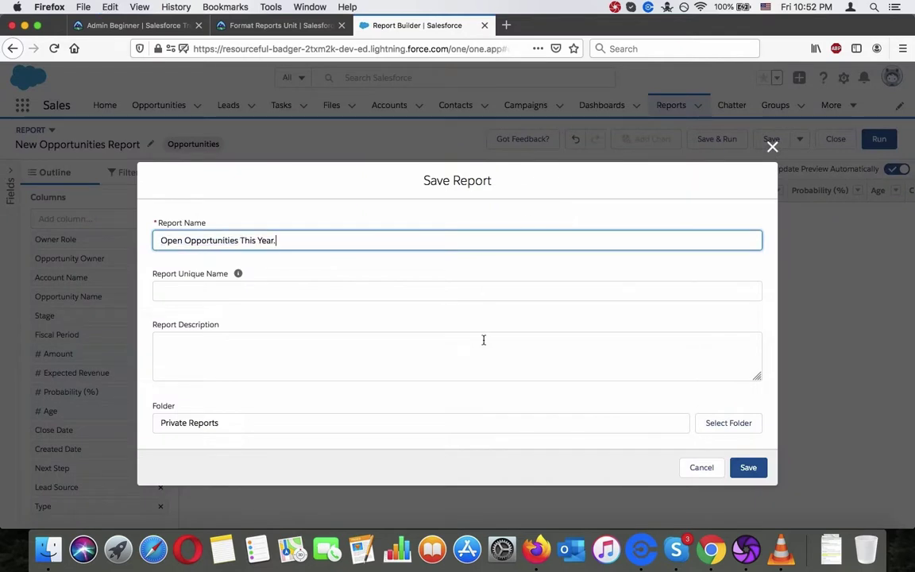
left_click(484, 347)
left_click(414, 239)
key("BackSpace")
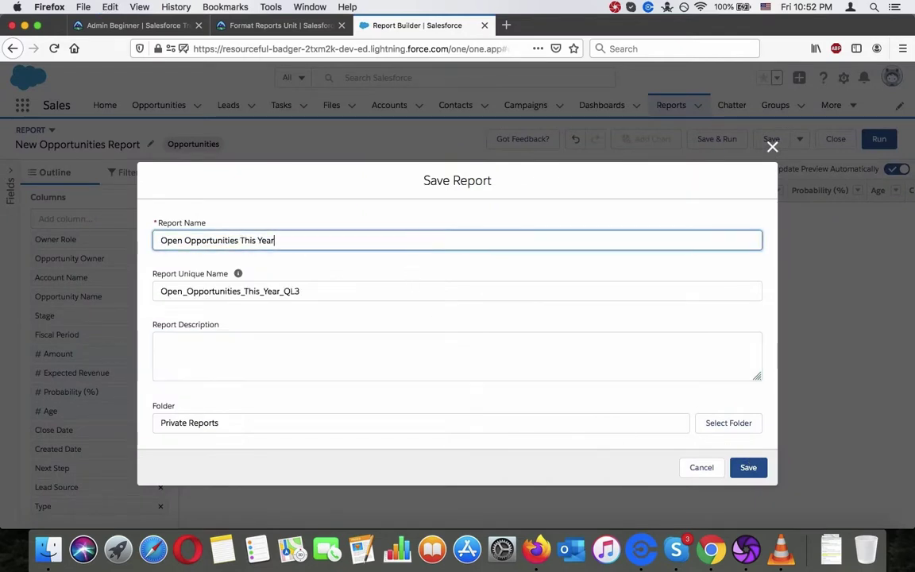
left_click(757, 471)
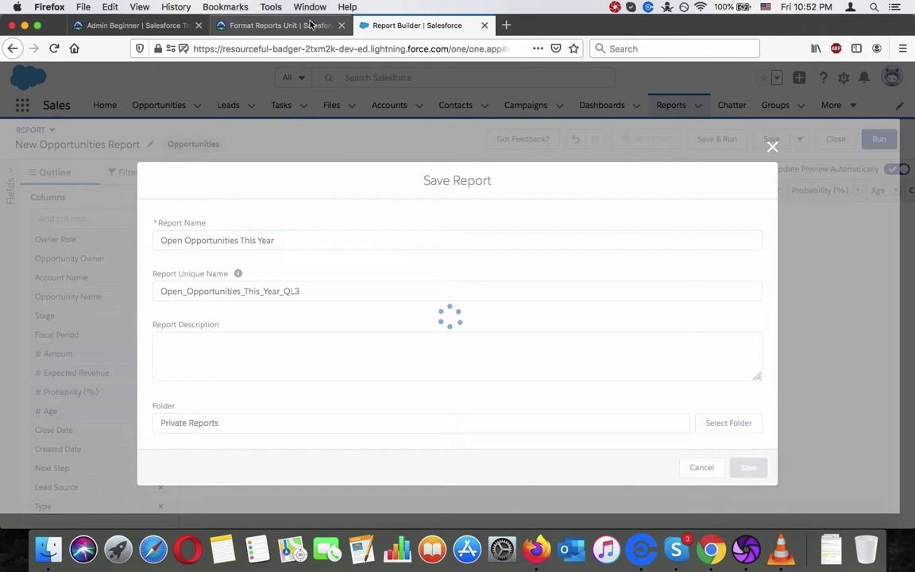
Read the Trailhead instructions on the report's description, folder and run, and return to the saved report
left_click(278, 24)
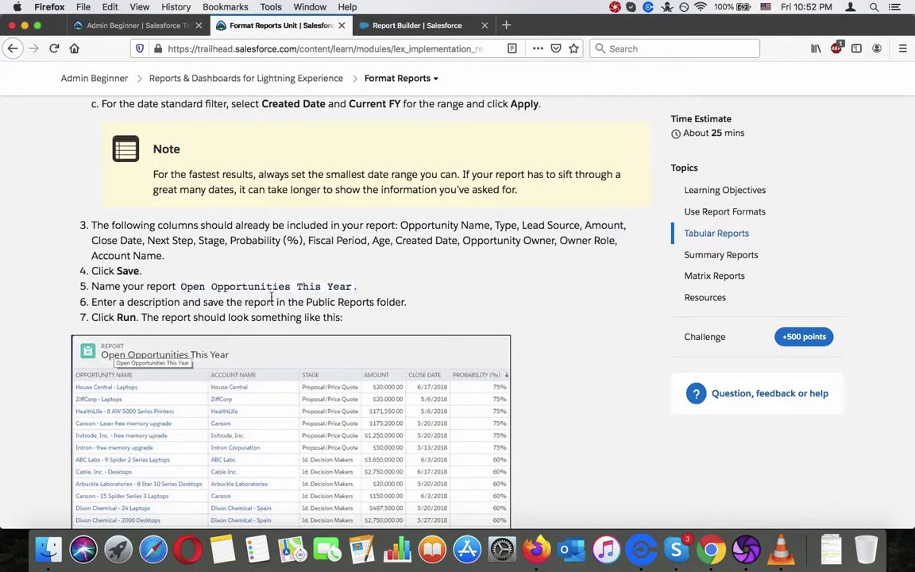
scroll(266, 286, "down", 3)
triple_click(246, 212)
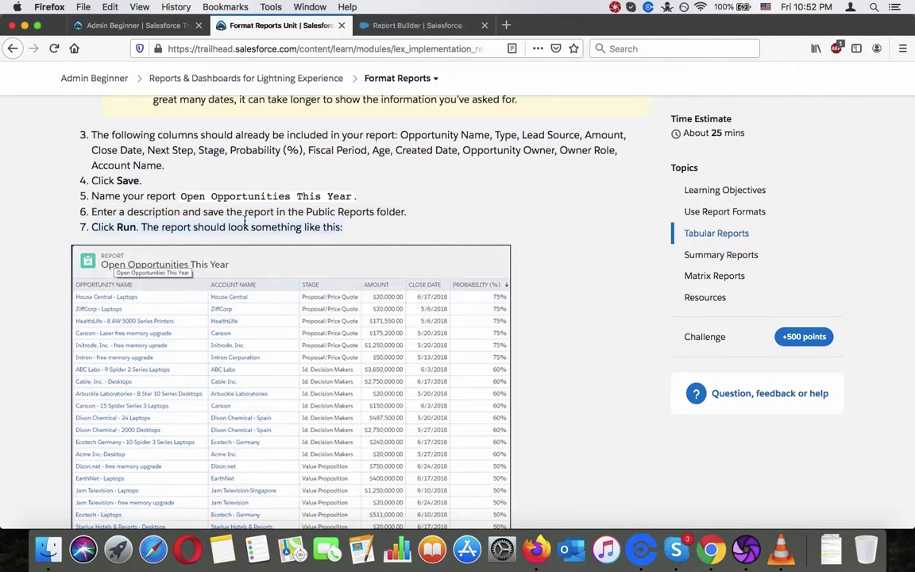
left_click(427, 27)
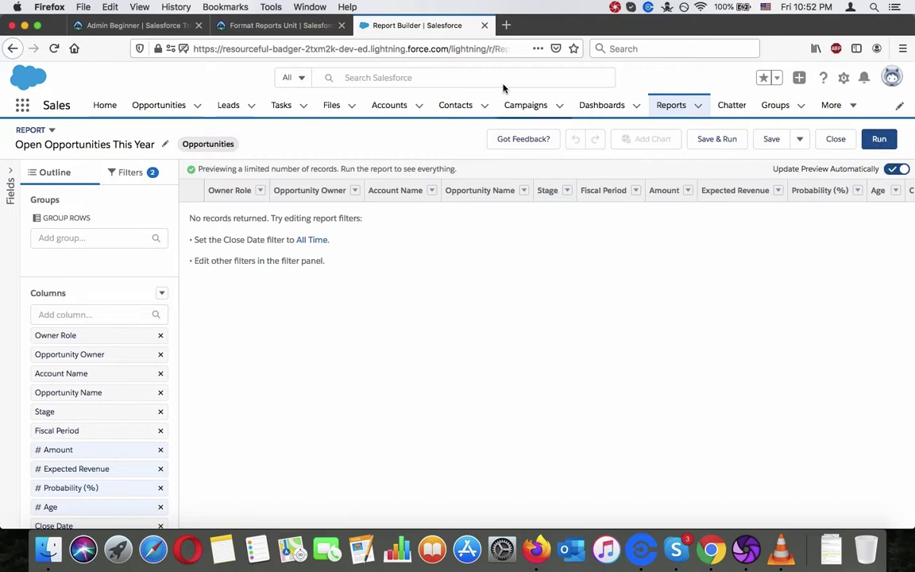
Go back to the Format Reports unit and read the introduction of the Summary Reports section
left_click(293, 27)
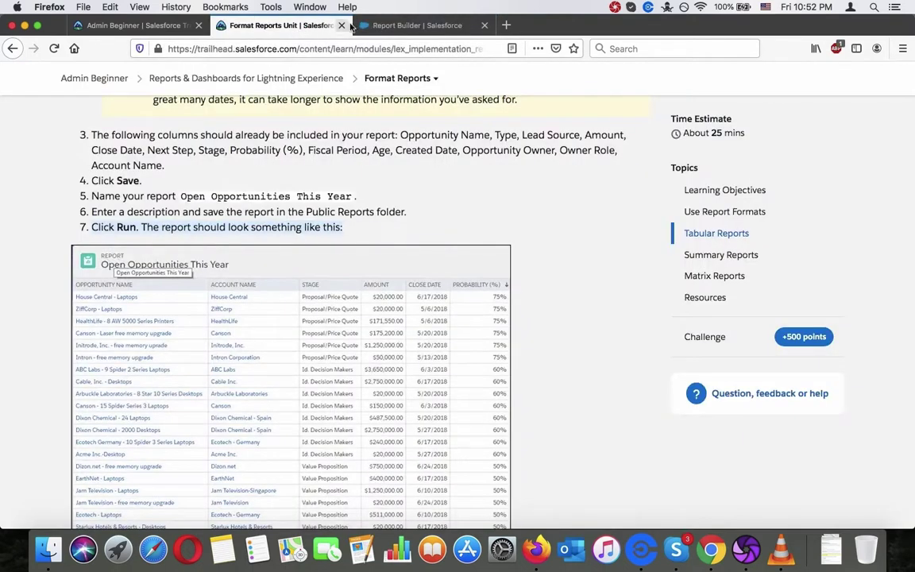
scroll(306, 216, "down", 8)
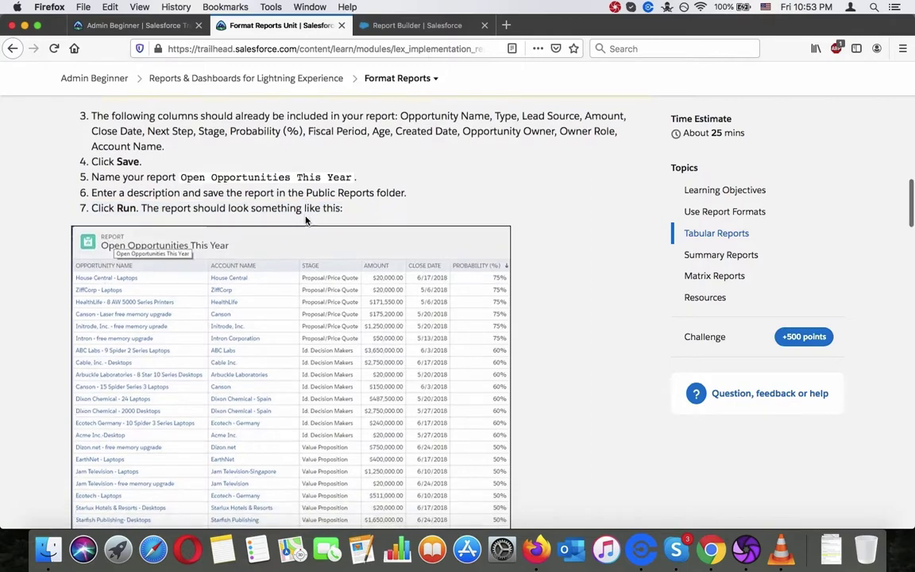
scroll(306, 220, "down", 5)
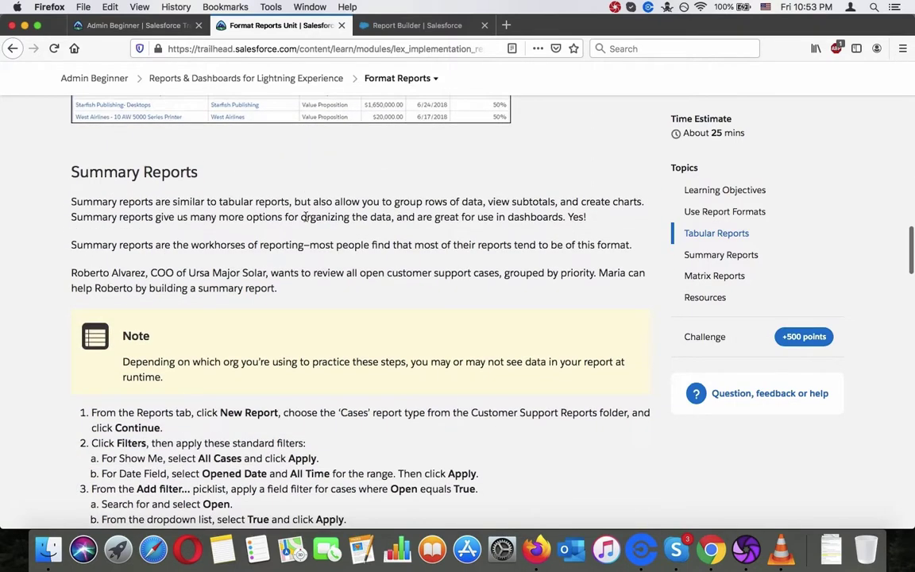
scroll(306, 217, "down", 2)
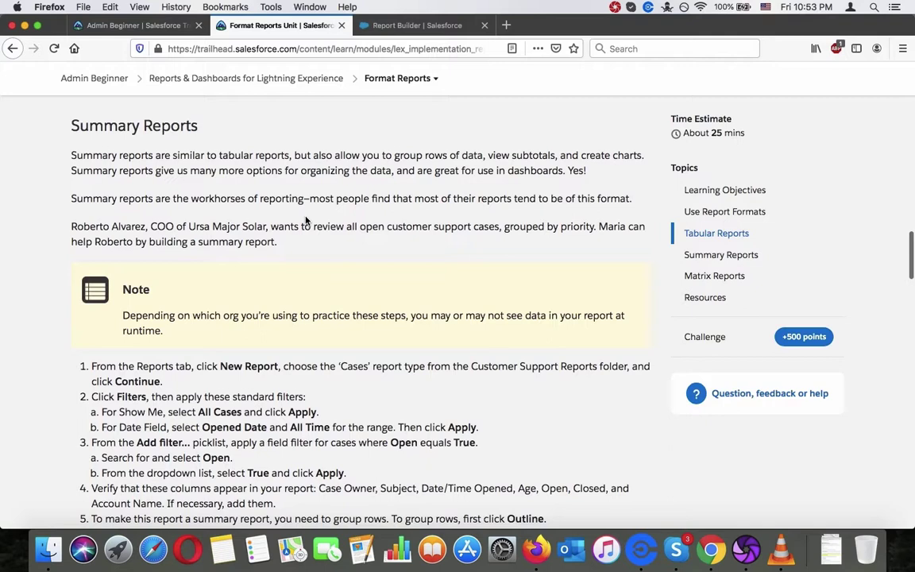
Read the Summary Reports introduction, the note on practice data and the numbered instructions for building the cases report
triple_click(248, 168)
left_click(247, 168)
triple_click(250, 199)
scroll(250, 199, "down", 1)
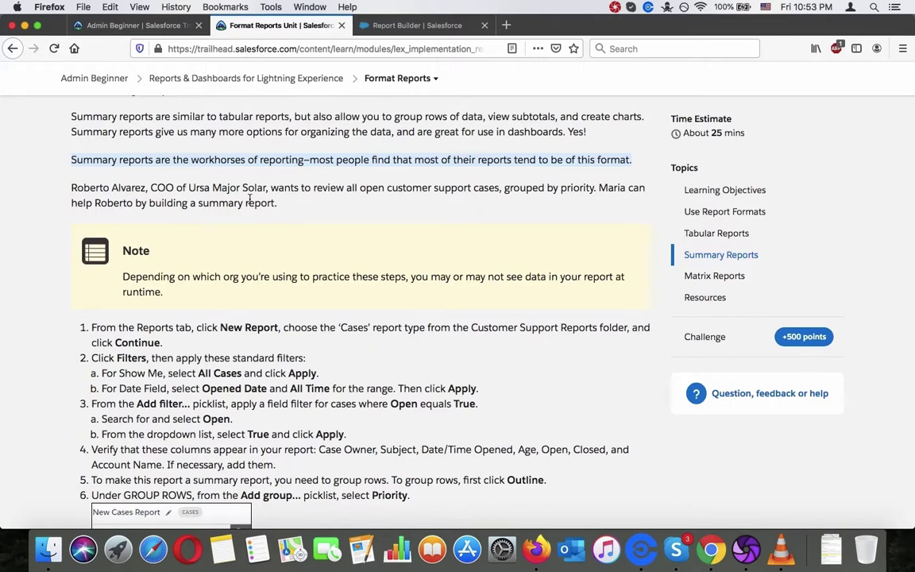
triple_click(228, 296)
scroll(228, 295, "down", 3)
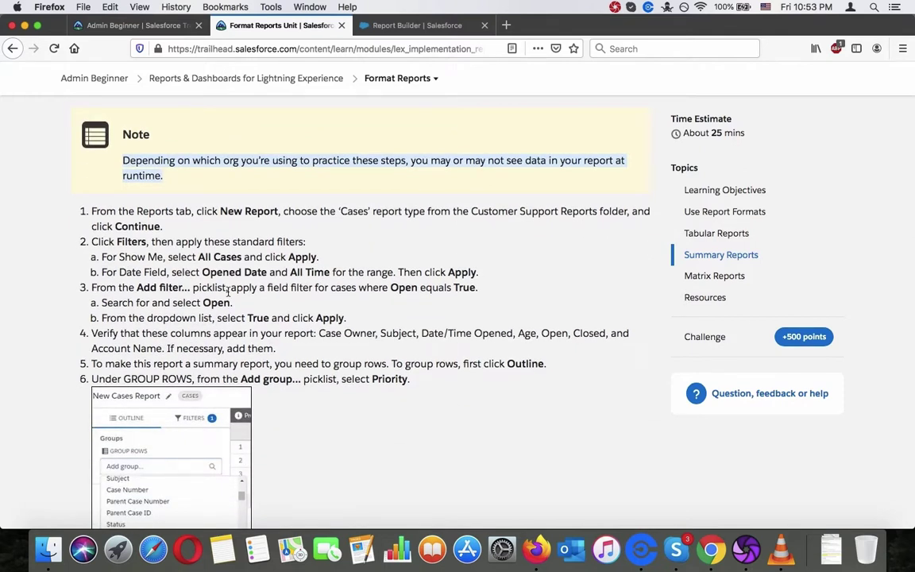
triple_click(136, 224)
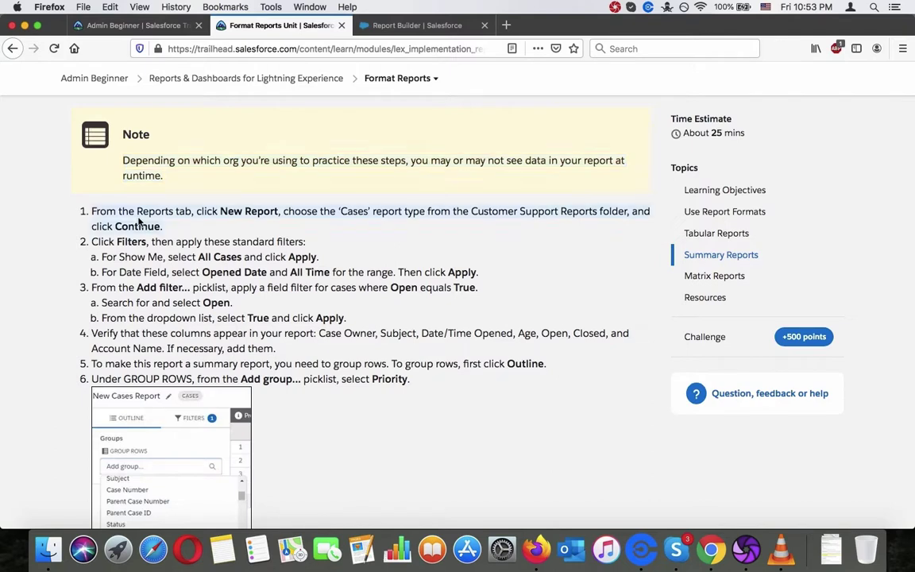
scroll(140, 220, "down", 1)
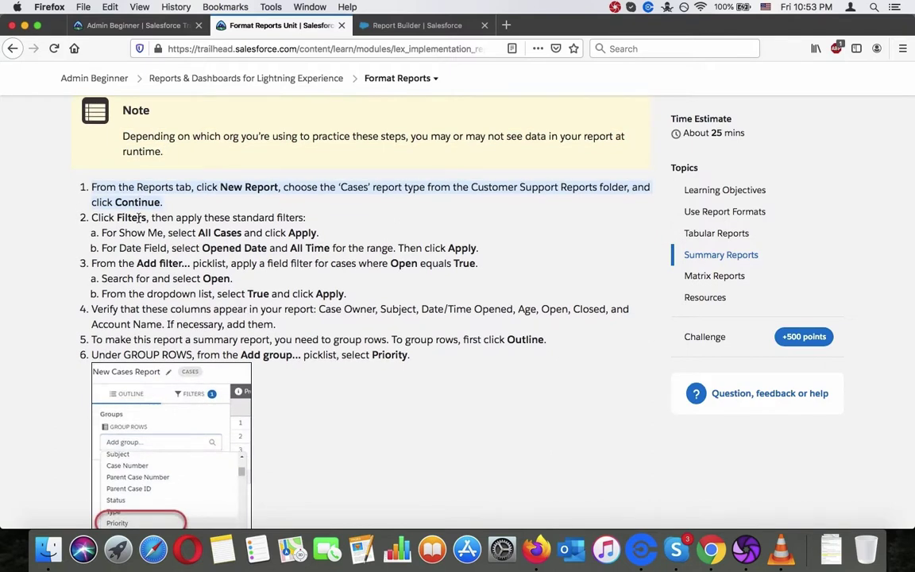
scroll(140, 217, "down", 3)
scroll(140, 221, "up", 6)
scroll(139, 222, "down", 3)
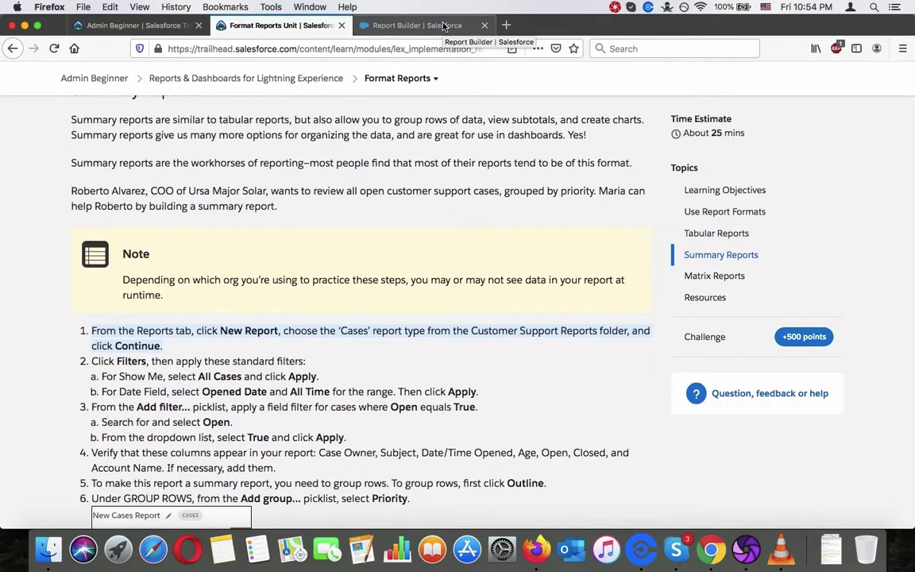
Switch to Salesforce and create a new report using the Cases report type
left_click(443, 27)
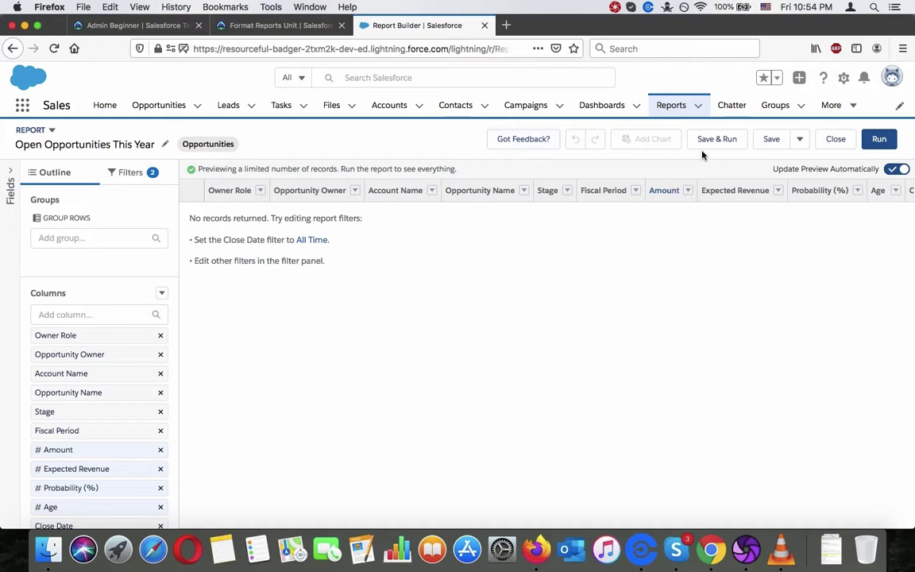
left_click(661, 106)
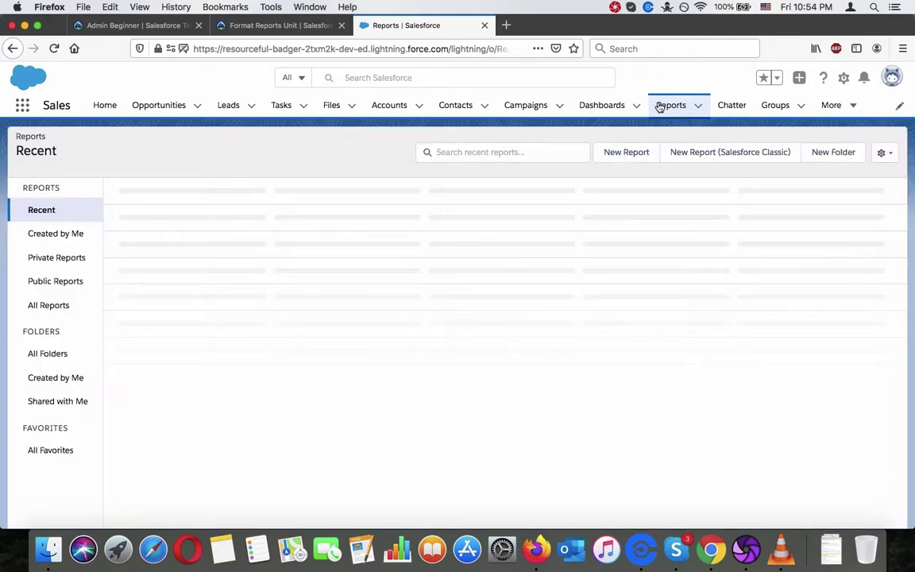
left_click(633, 154)
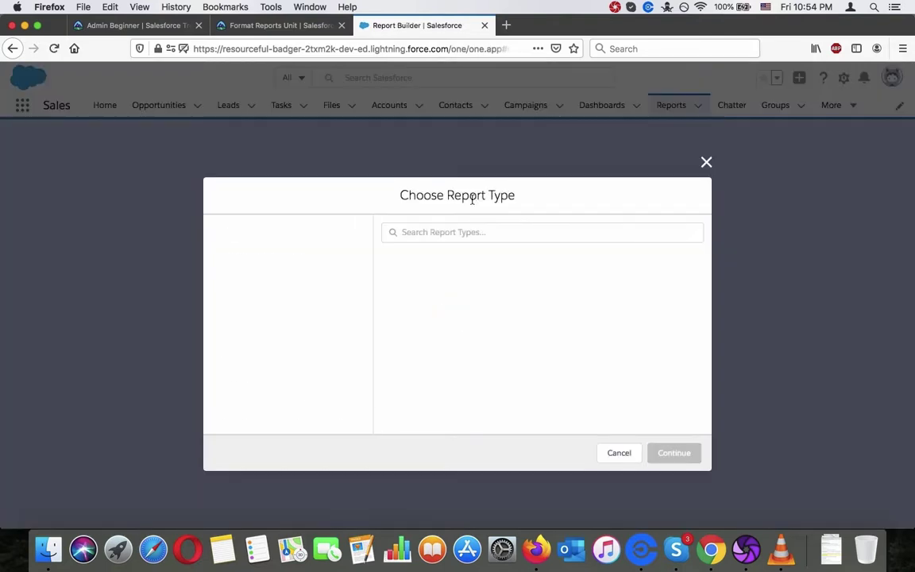
left_click(432, 231)
type("cases")
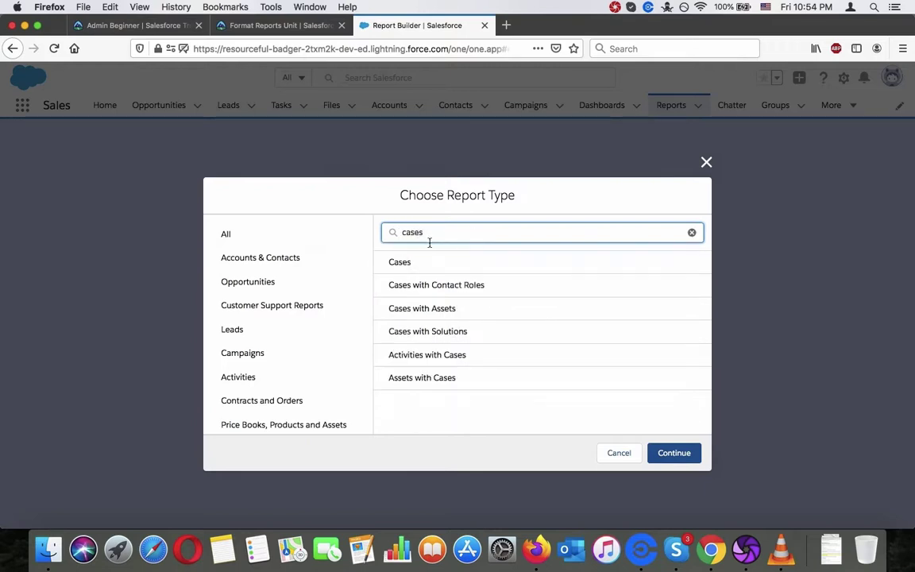
left_click(399, 262)
left_click(676, 453)
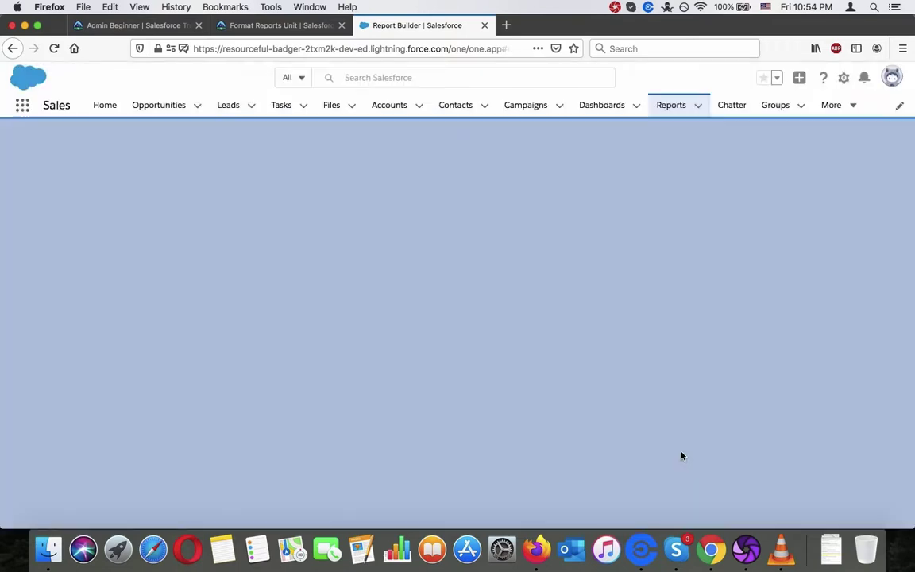
Read the standard filter instructions in the Trailhead unit and show the filters of the new cases report
left_click(260, 24)
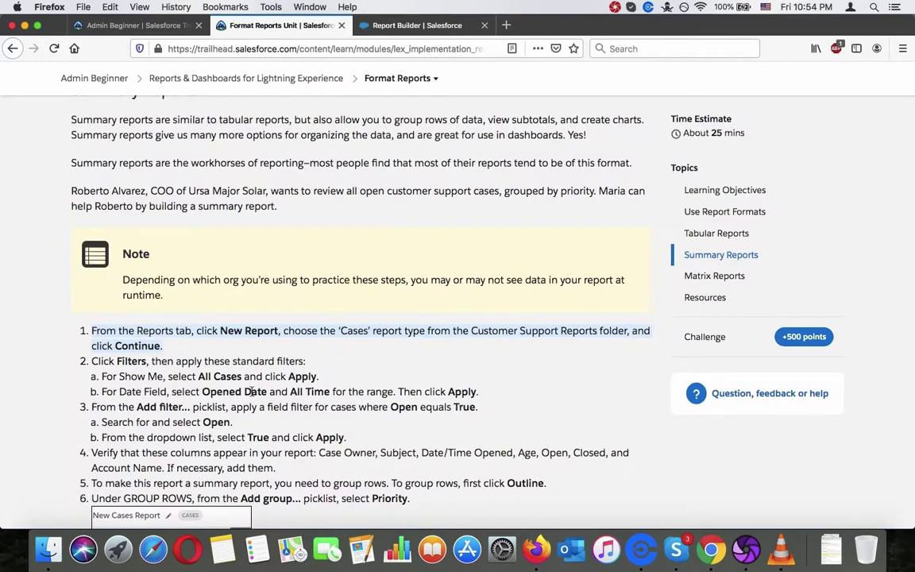
scroll(251, 392, "down", 3)
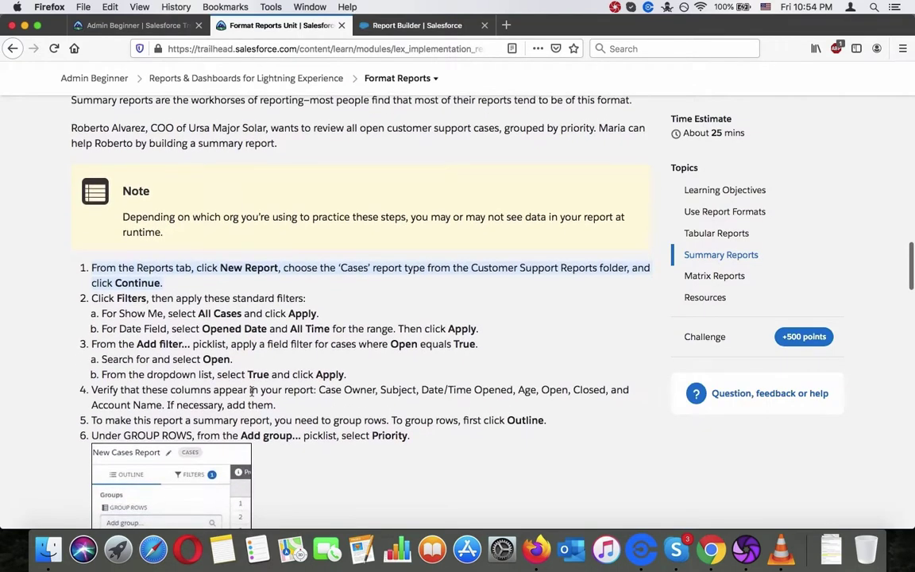
triple_click(220, 298)
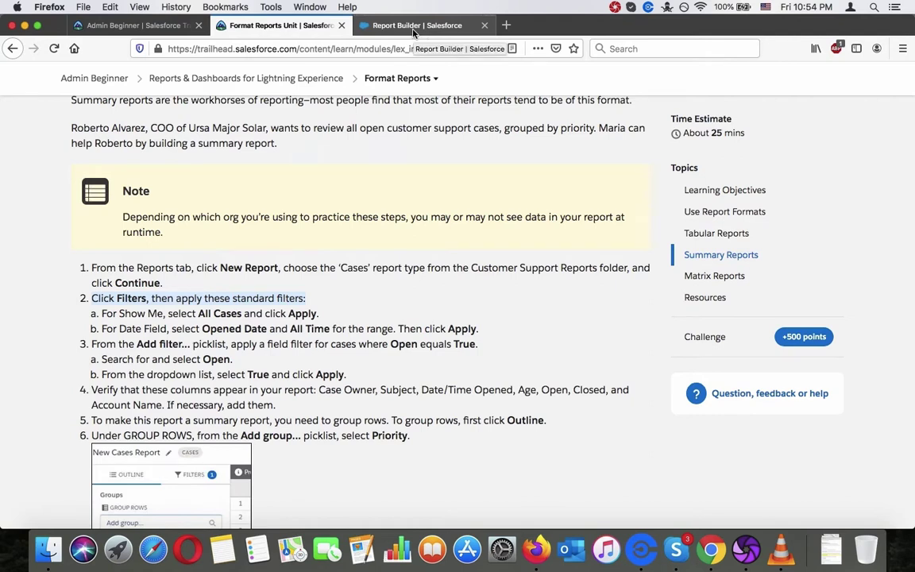
left_click(413, 26)
left_click(121, 180)
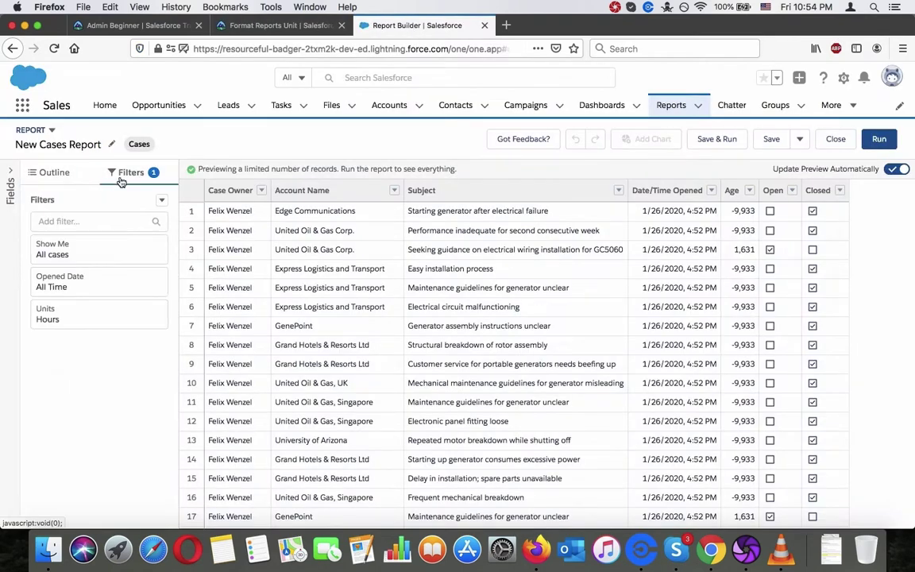
Read the Trailhead instruction on the Open field filter and return to the cases report's filters
left_click(283, 26)
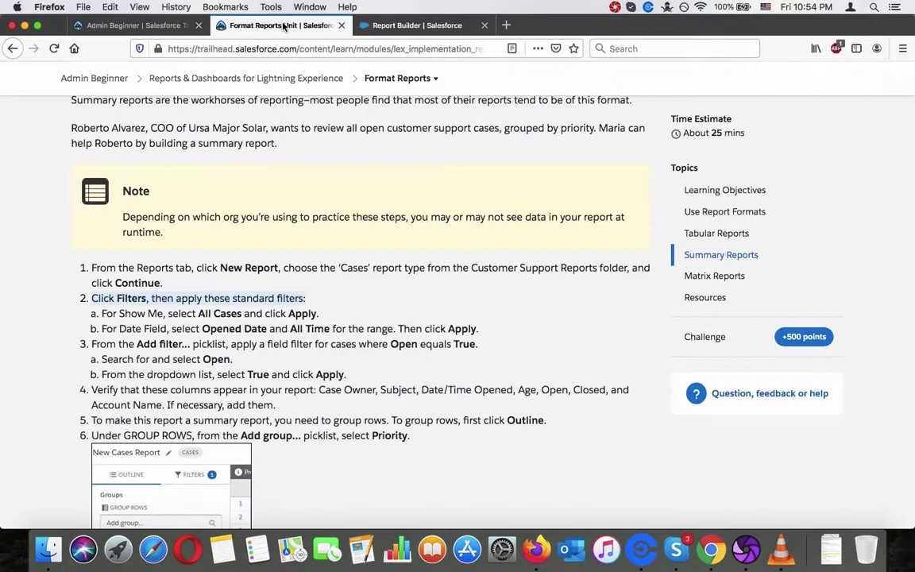
triple_click(236, 346)
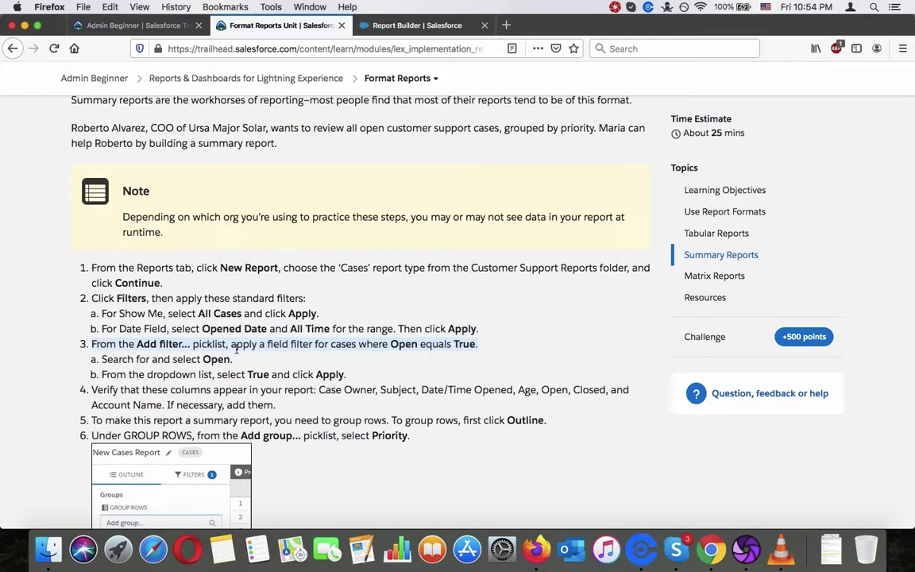
left_click(431, 26)
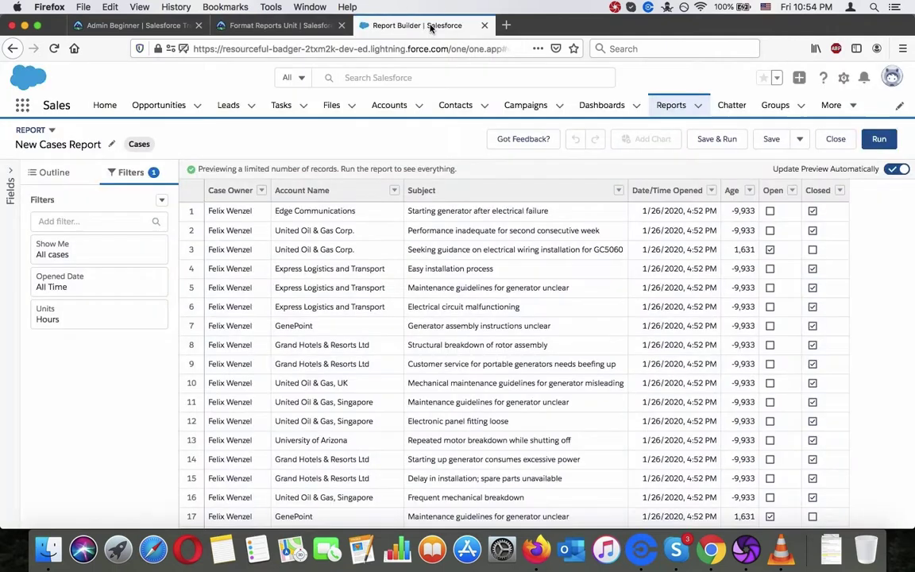
left_click(161, 199)
left_click(149, 185)
left_click(287, 26)
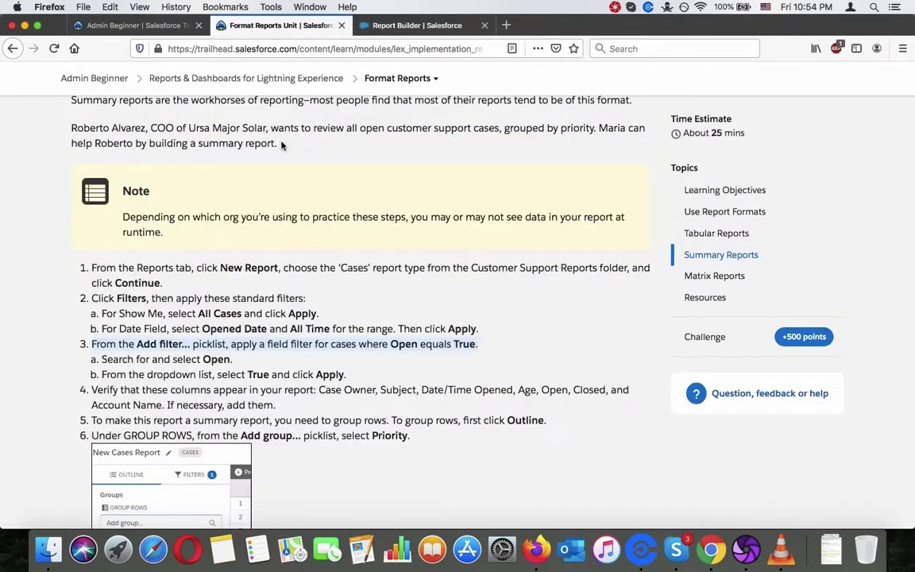
left_click(393, 26)
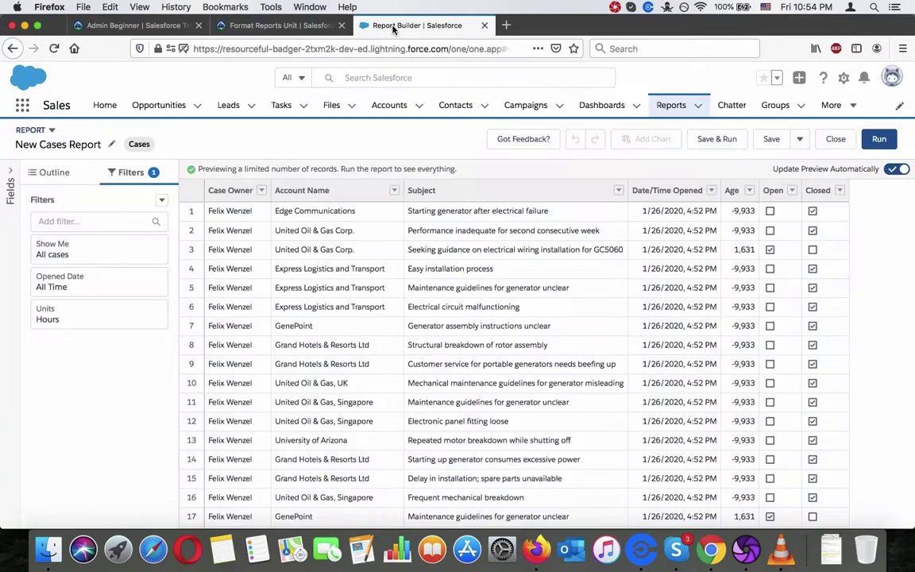
Add a field filter to the cases report where Open equals True, checking the instruction in Trailhead
left_click(95, 222)
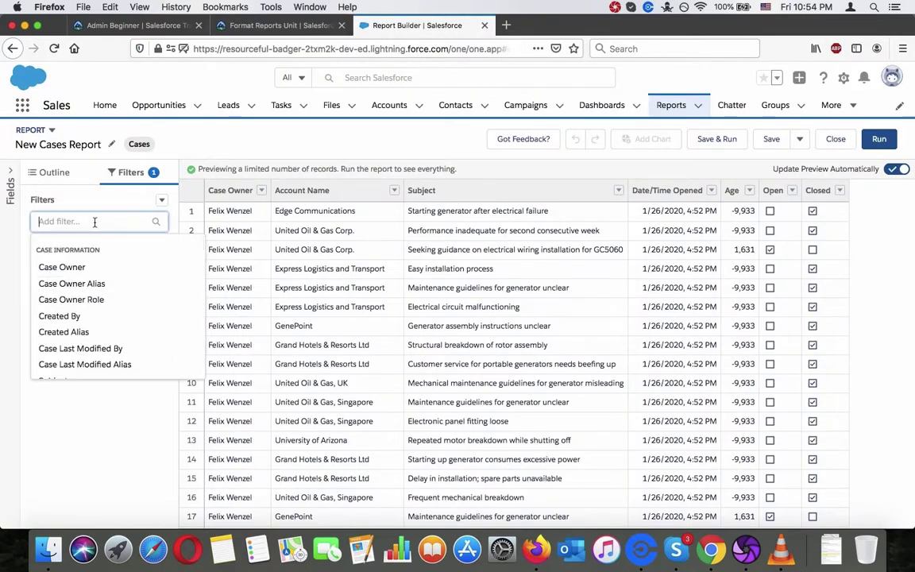
left_click(278, 25)
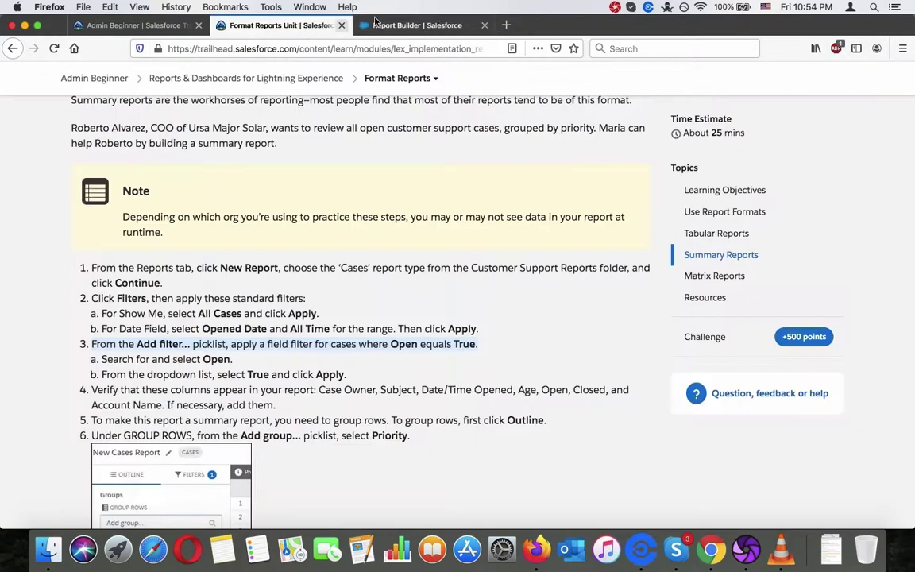
left_click(441, 28)
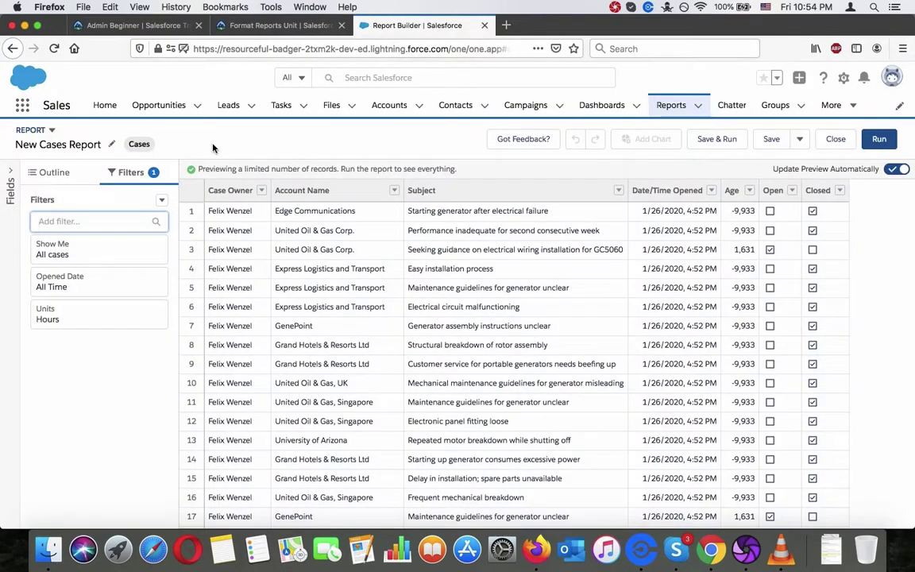
type("open")
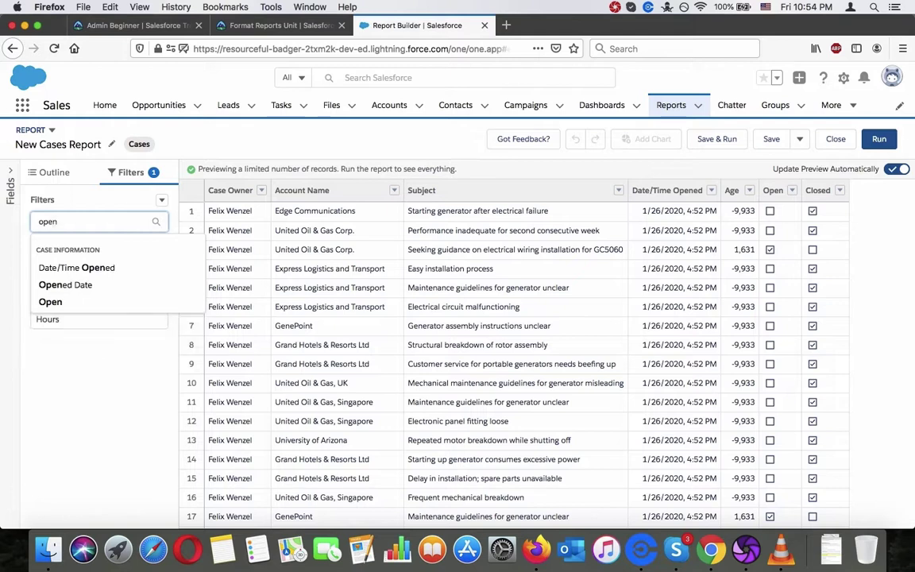
left_click(113, 308)
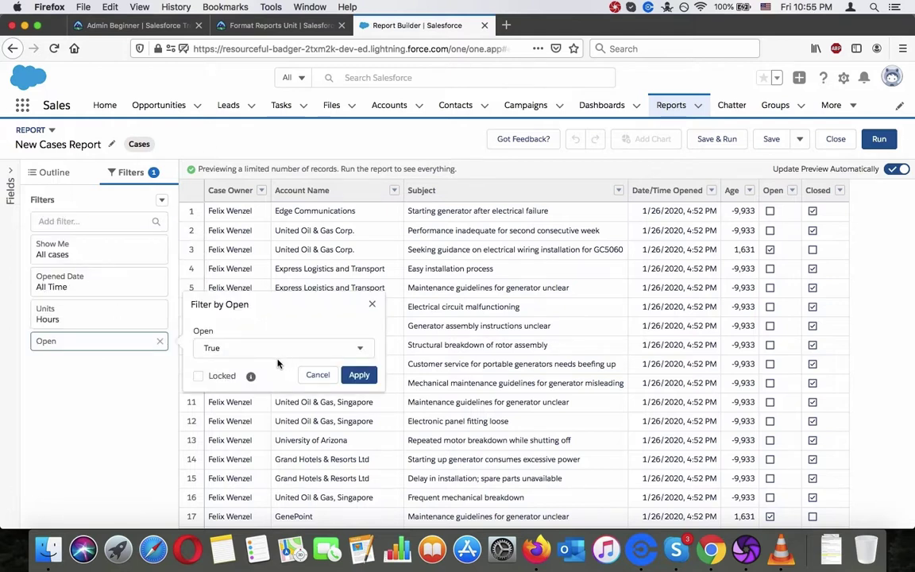
left_click(359, 375)
Read the Trailhead instruction on required columns and compare it with the columns in the cases report's outline
left_click(278, 26)
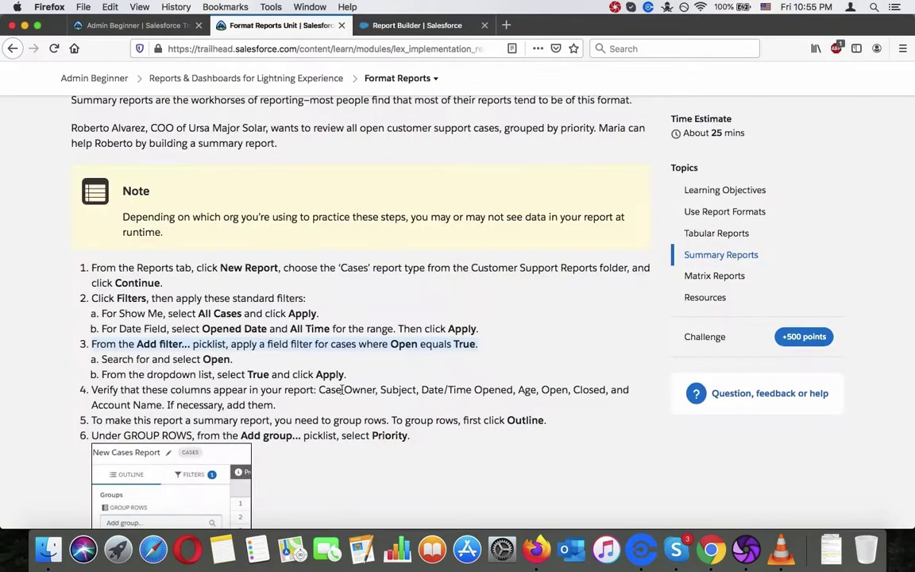
scroll(342, 393, "down", 2)
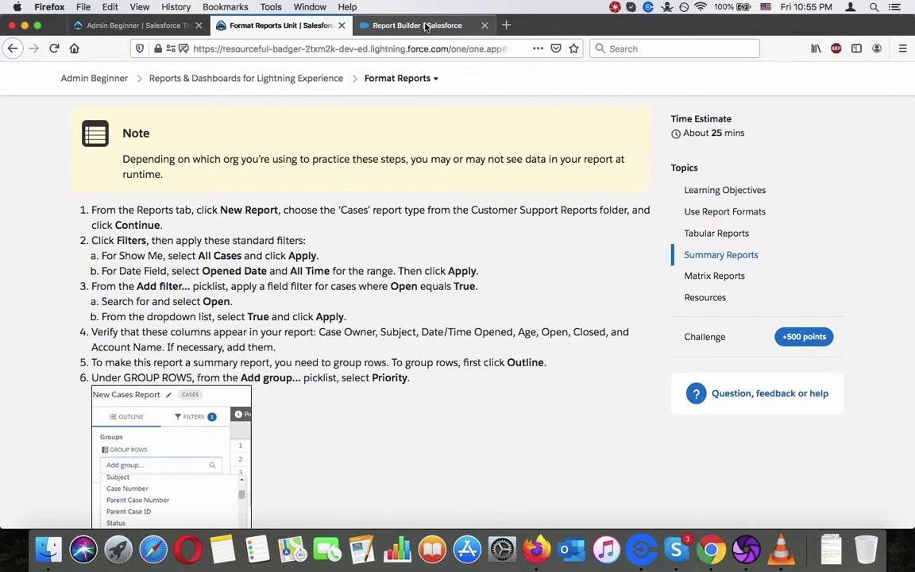
left_click(424, 25)
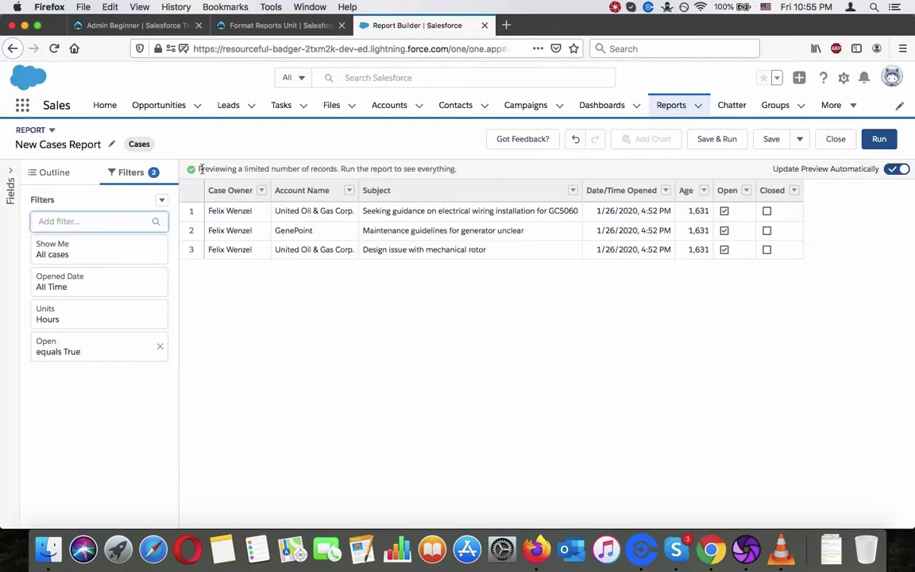
left_click(306, 27)
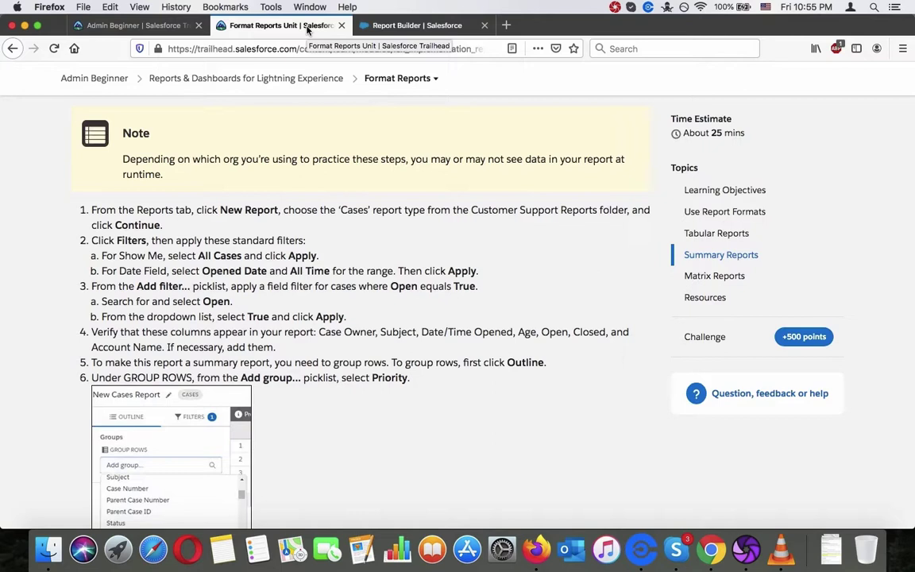
scroll(254, 222, "down", 2)
triple_click(241, 270)
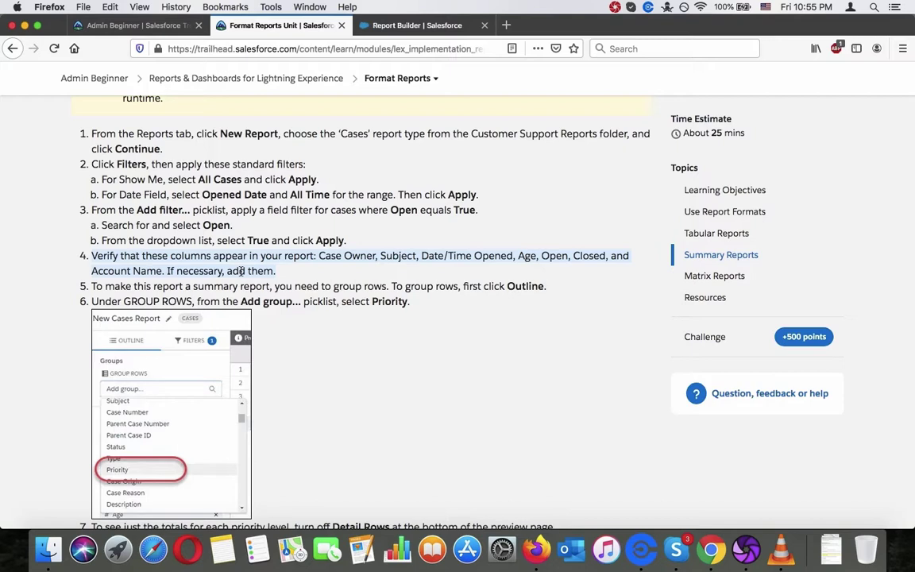
left_click(389, 26)
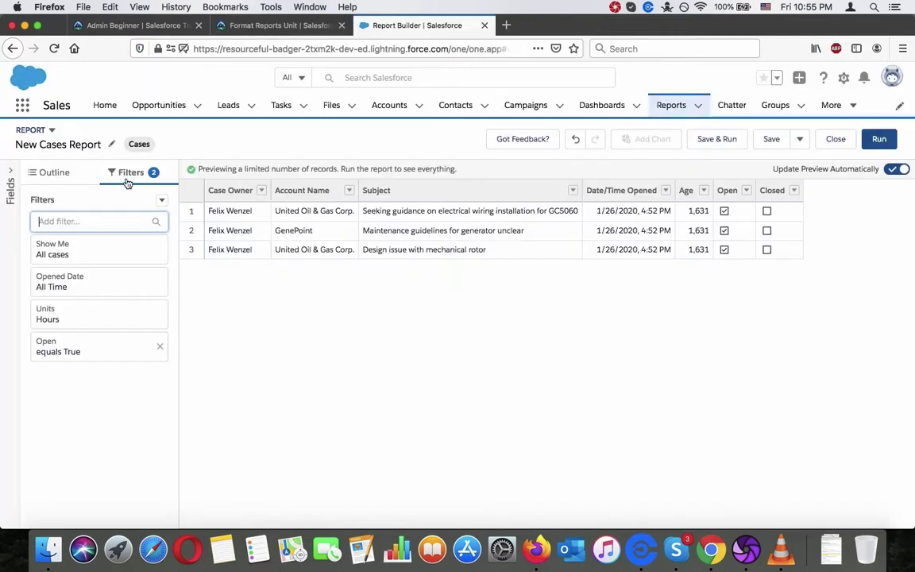
left_click(70, 172)
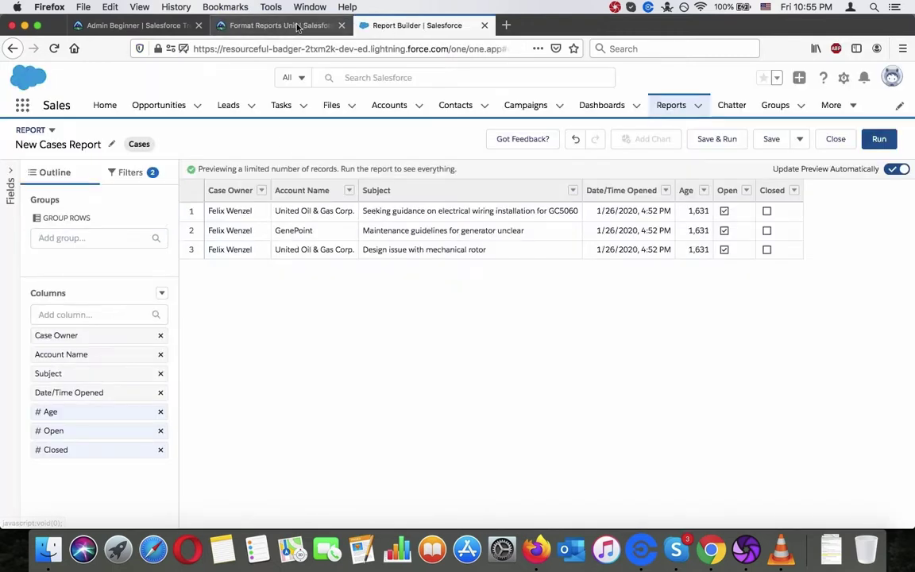
left_click(318, 27)
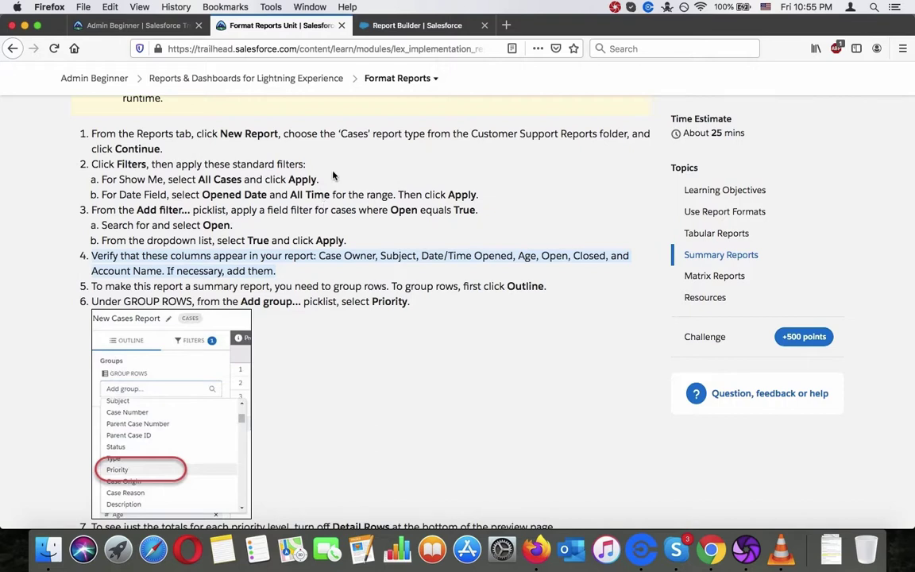
left_click(393, 32)
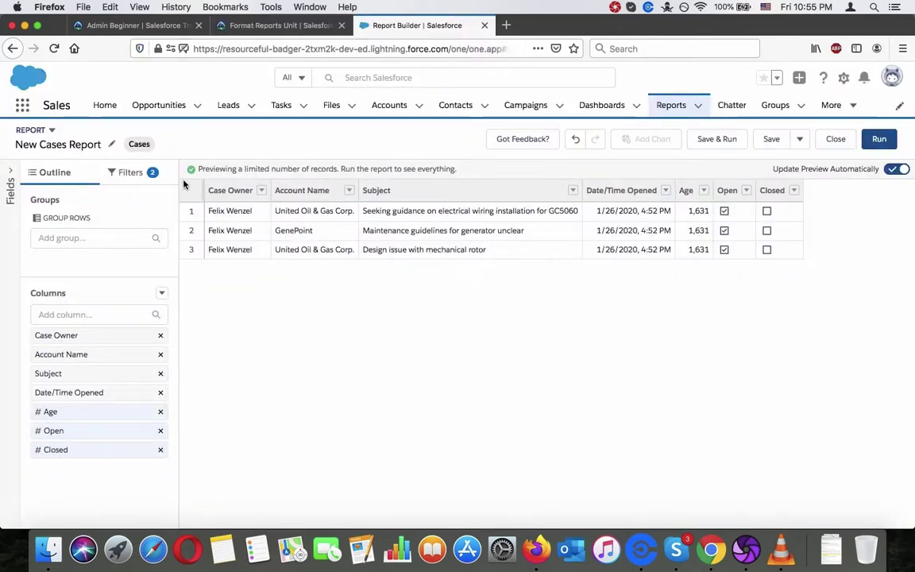
left_click(103, 236)
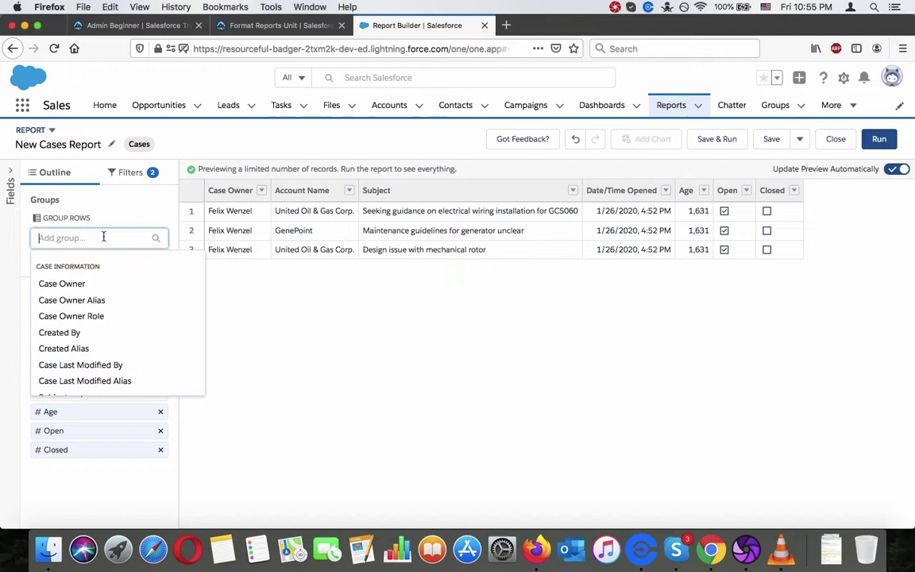
type("sub")
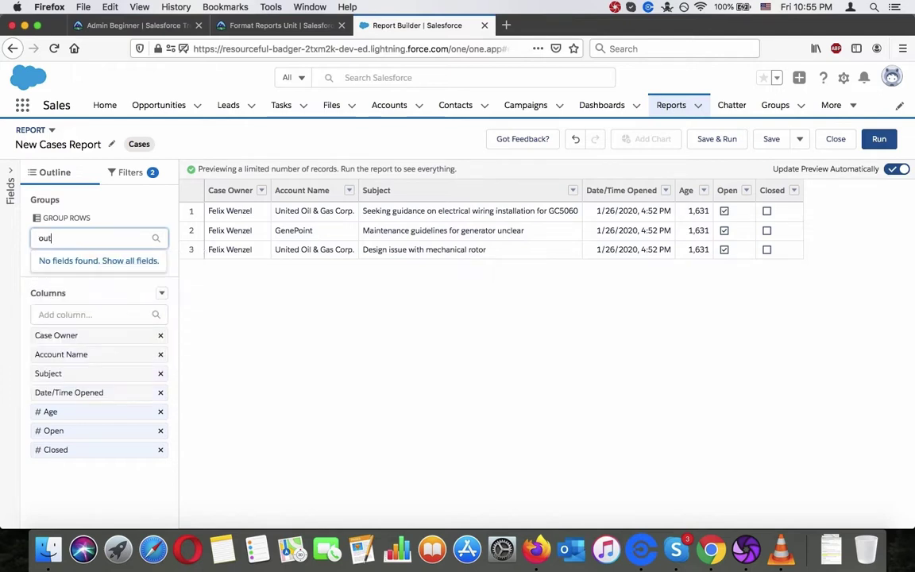
key("BackSpace")
key("BackSpace")
key("BackSpace")
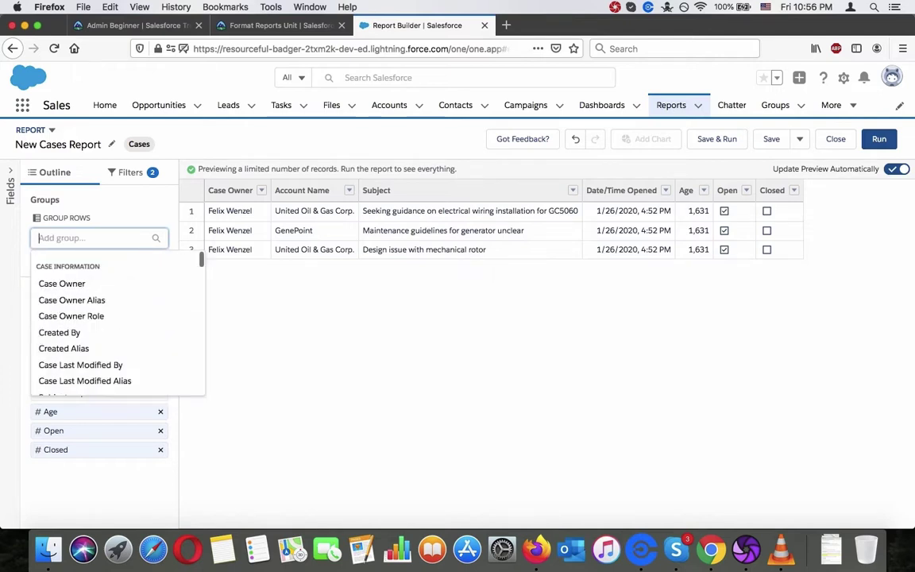
left_click(82, 176)
Check the row grouping instruction in Trailhead and group the cases report's rows by Priority
left_click(278, 26)
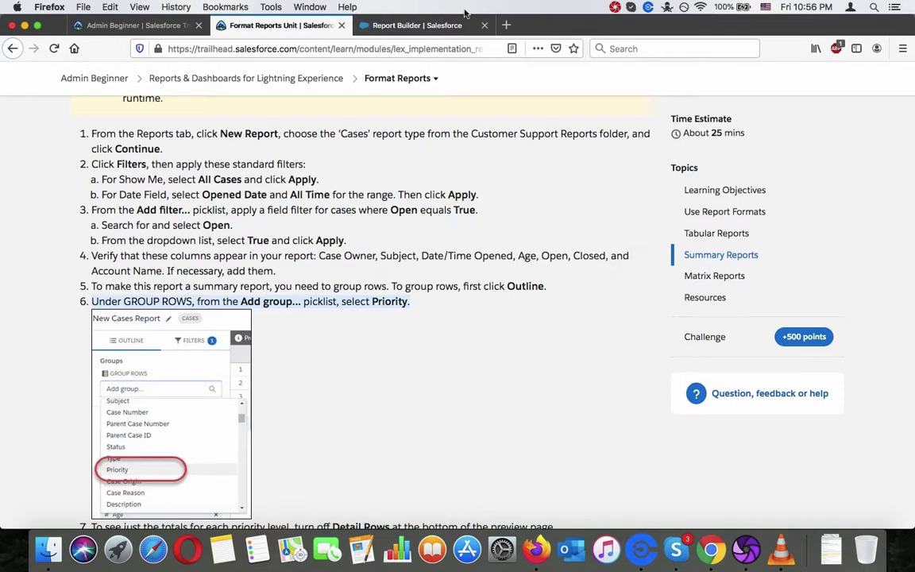
left_click(417, 22)
left_click(82, 236)
type("prior")
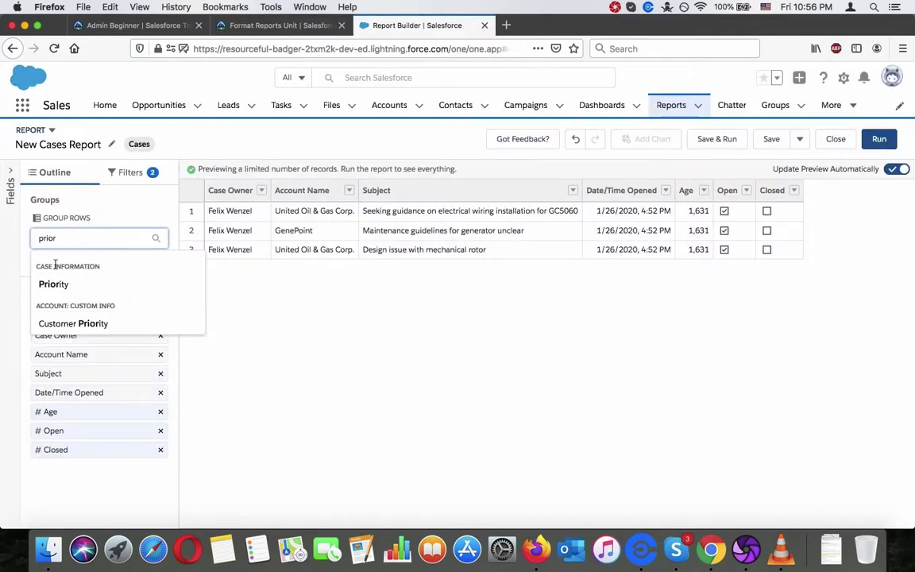
left_click(49, 284)
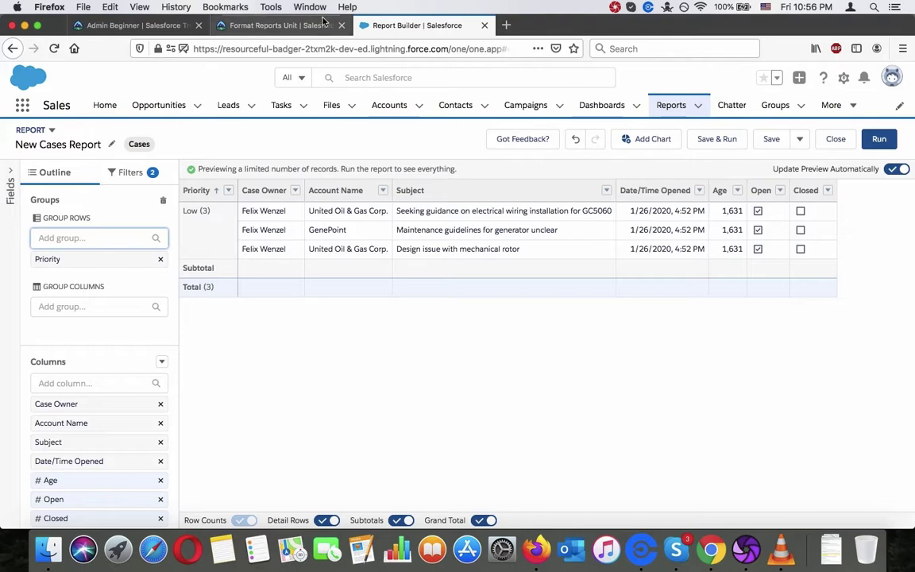
Read the Trailhead instruction on priority totals and turn off Detail Rows in the cases report's preview
left_click(280, 25)
scroll(325, 232, "down", 7)
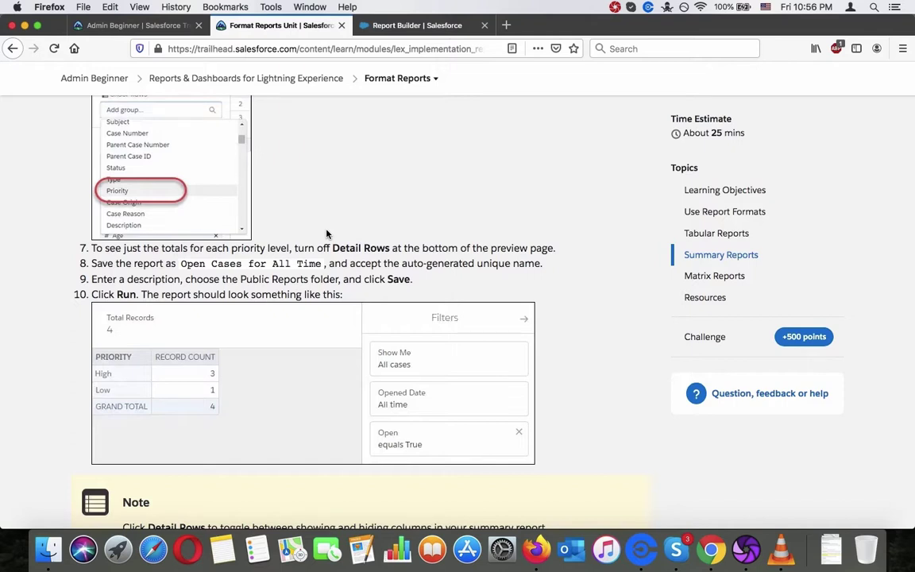
triple_click(324, 249)
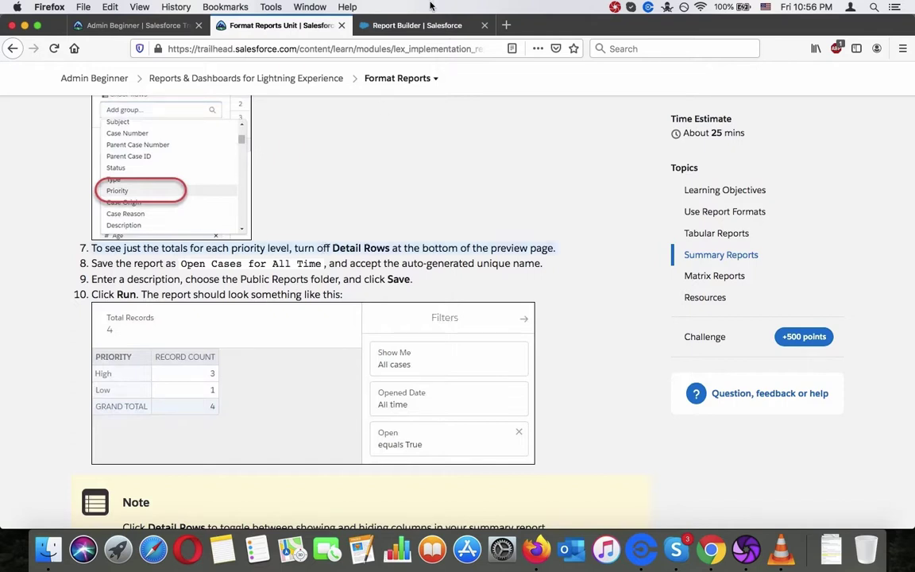
left_click(416, 24)
scroll(131, 349, "down", 1)
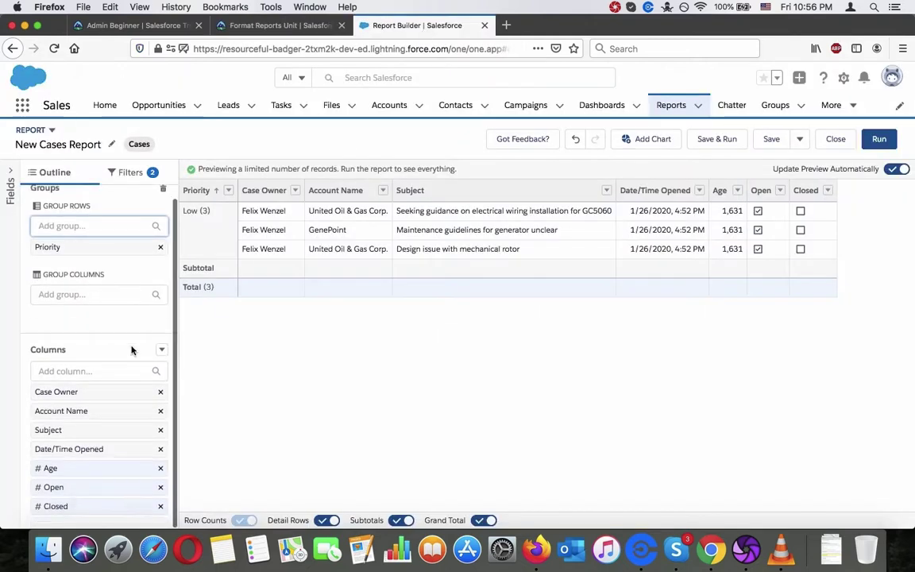
left_click(324, 521)
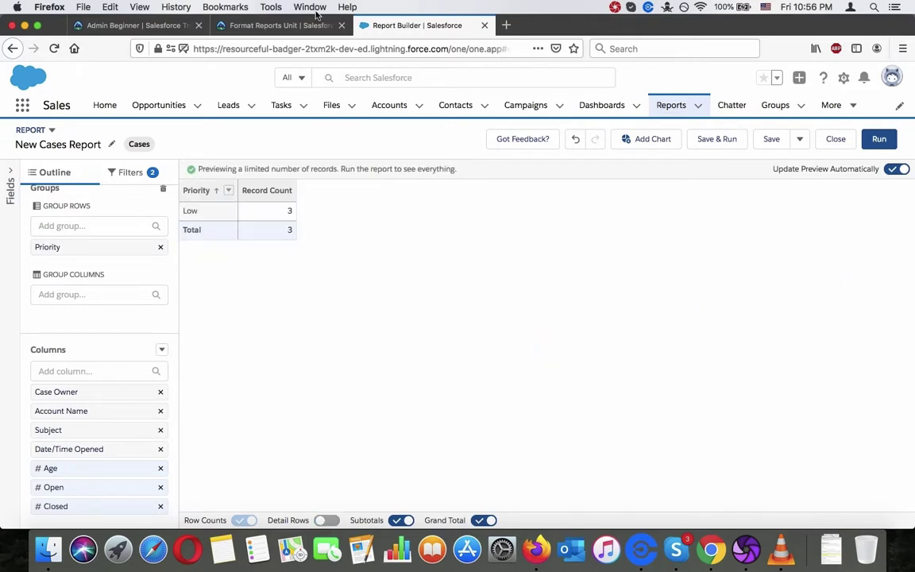
Save the cases report as "Open Cases for All Time", copying the name from Trailhead and accepting the auto-generated unique name
left_click(280, 25)
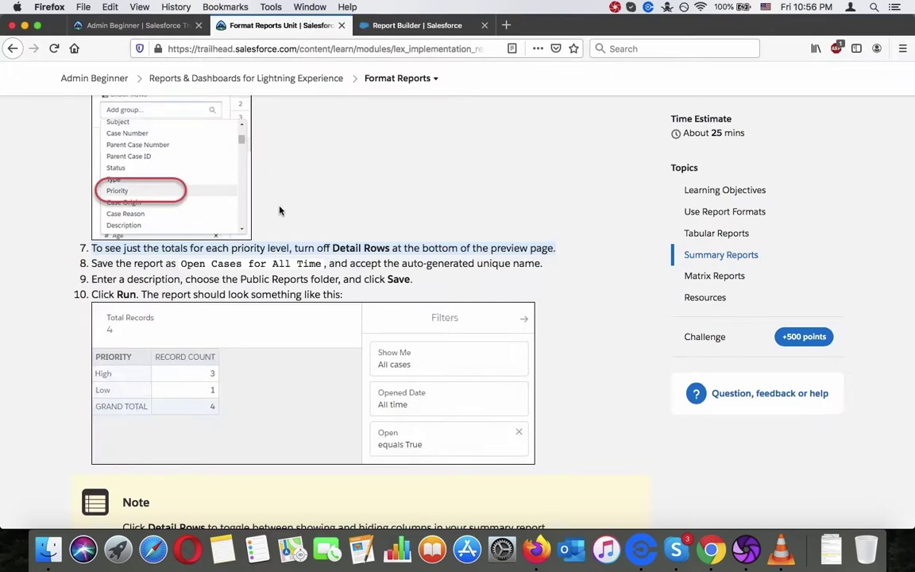
left_click_drag(182, 262, 323, 263)
key("super+c")
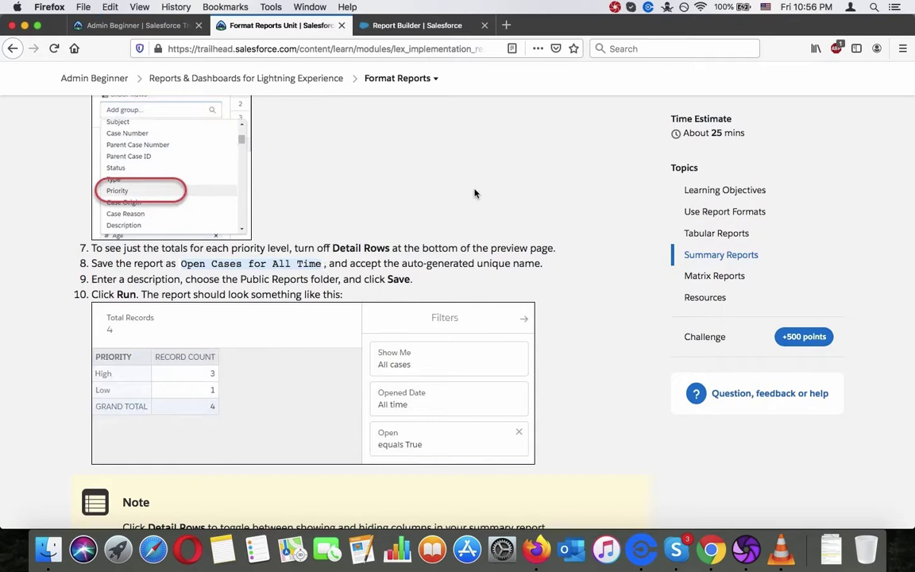
left_click(412, 26)
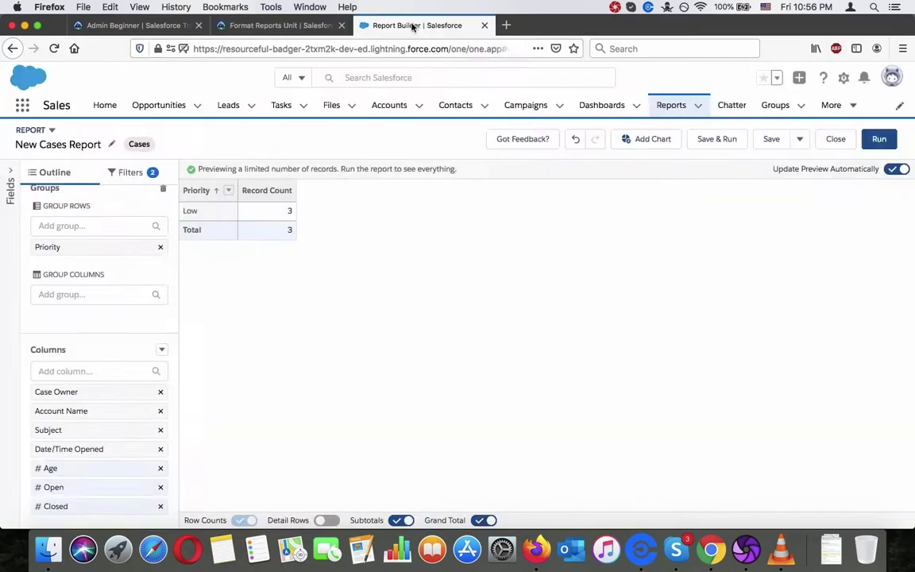
left_click(771, 139)
key("super+v")
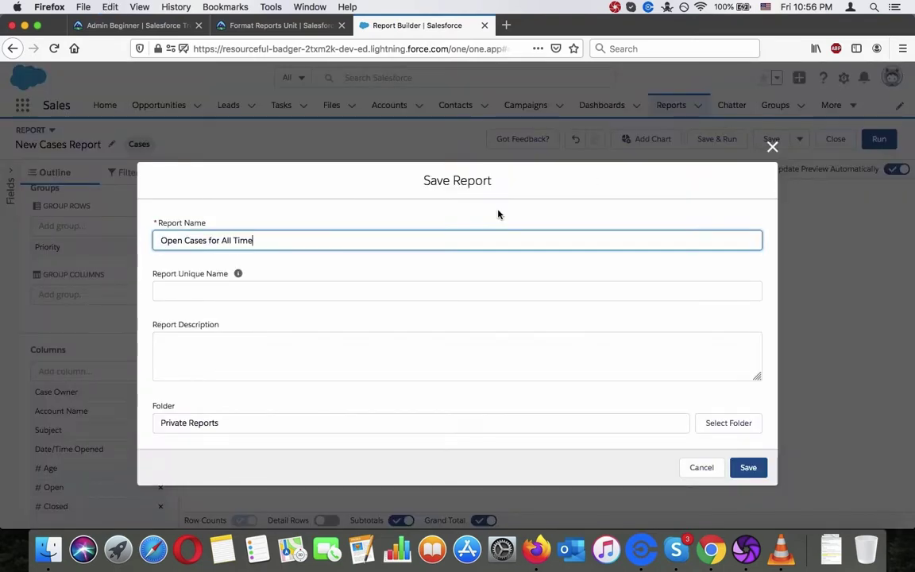
left_click(416, 326)
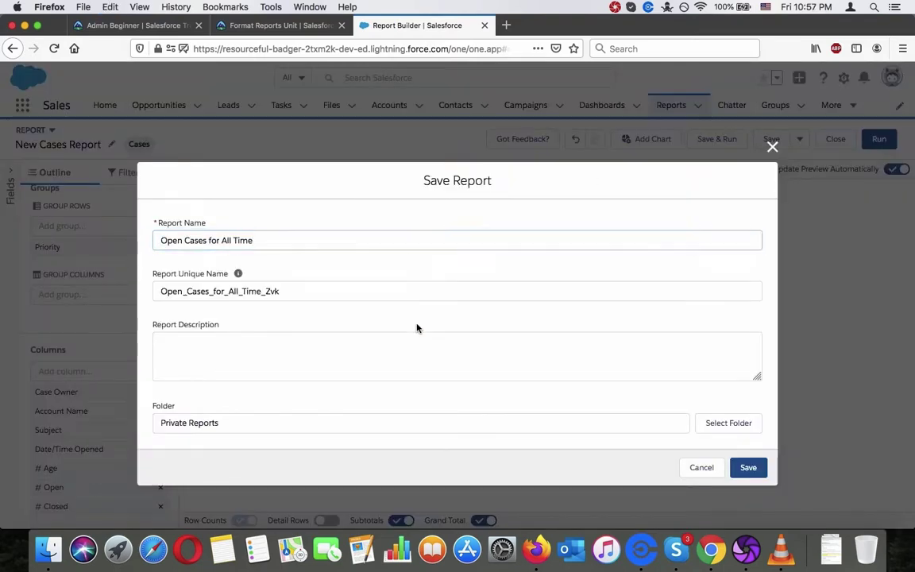
left_click(748, 467)
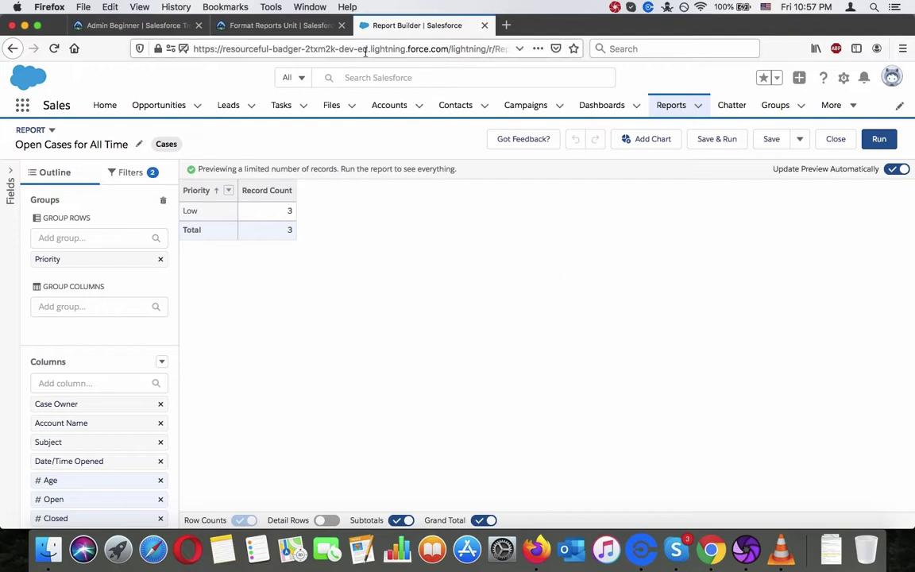
Read the Trailhead note on Detail Rows and toggle the setting in the Open Cases for All Time report, leaving it on
left_click(282, 27)
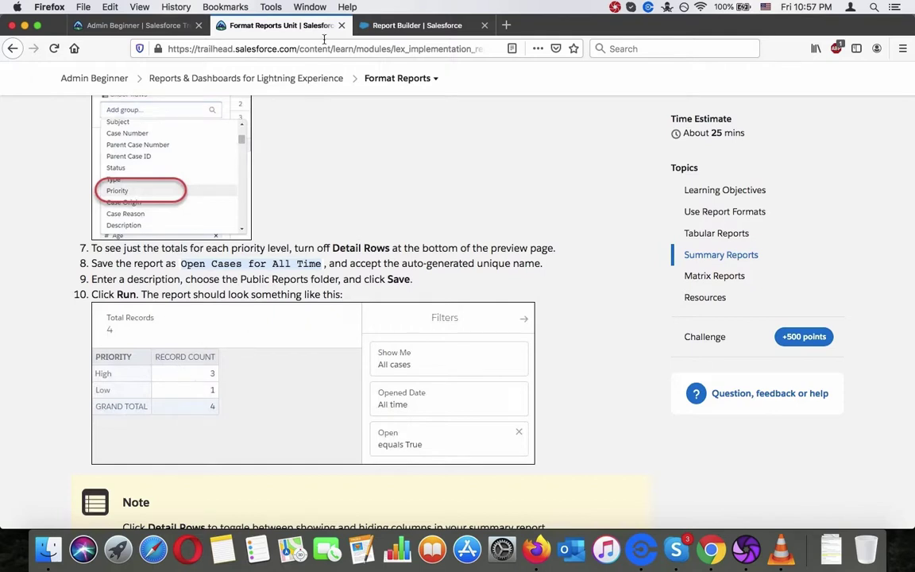
left_click(406, 24)
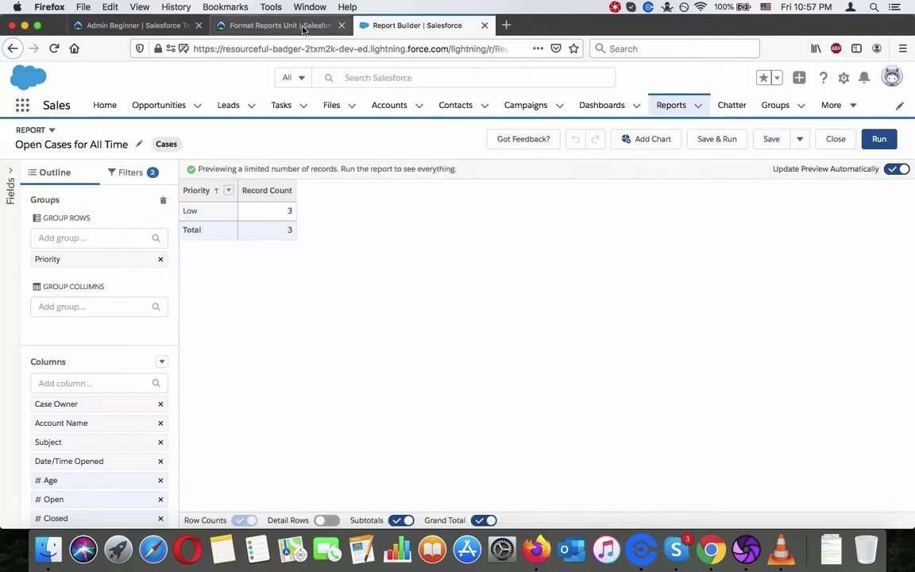
left_click(274, 25)
scroll(360, 370, "down", 5)
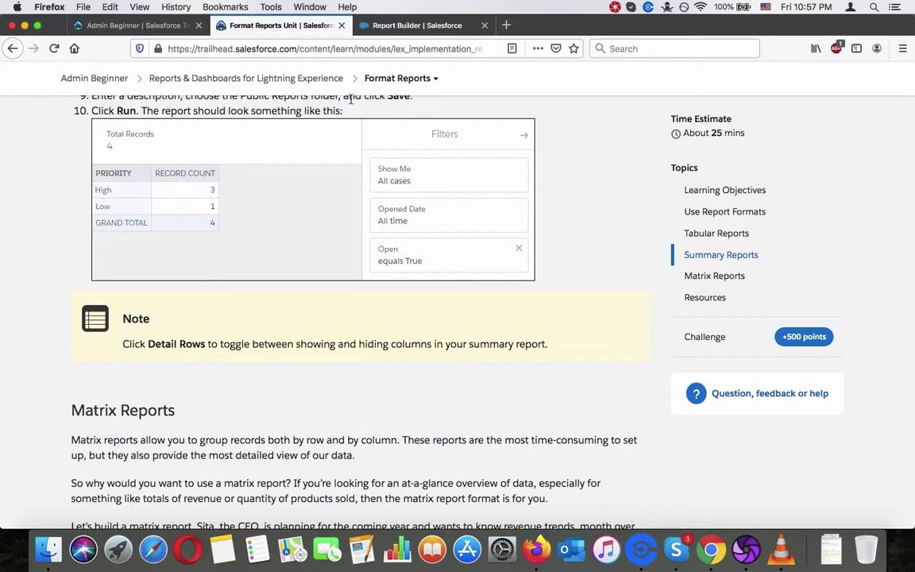
left_click(373, 25)
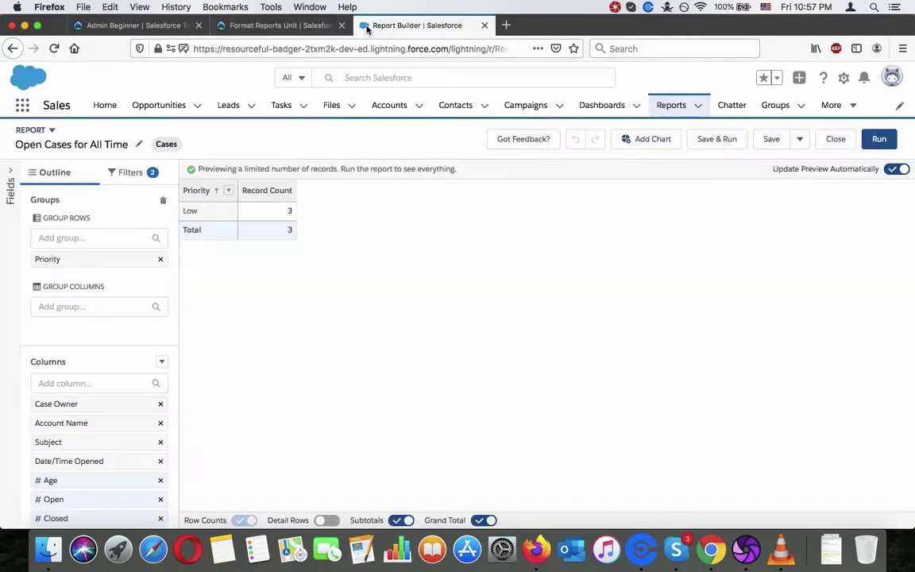
left_click(324, 521)
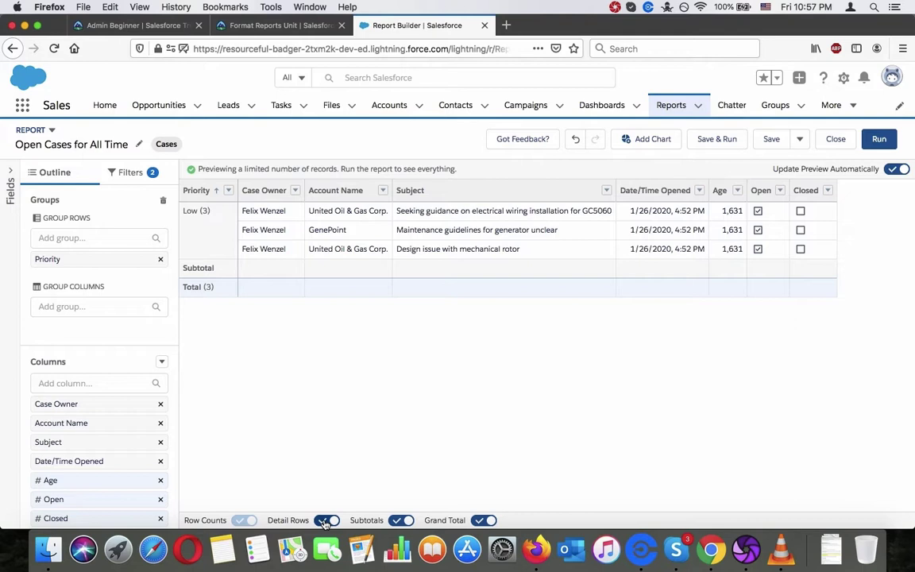
left_click(325, 521)
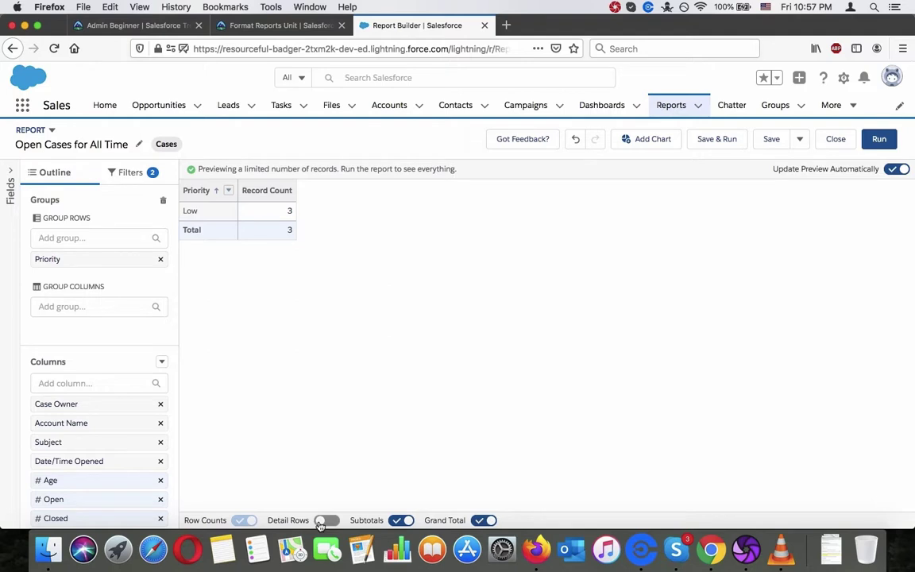
left_click(325, 521)
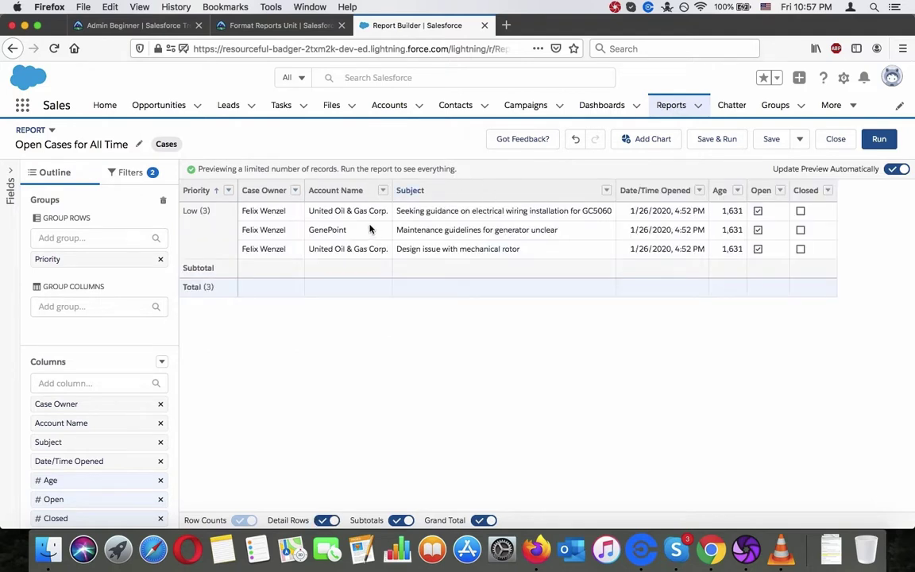
Read the Matrix Reports section in Trailhead, including its purpose and the first instruction for creating an Opportunities report
left_click(282, 26)
scroll(243, 273, "down", 8)
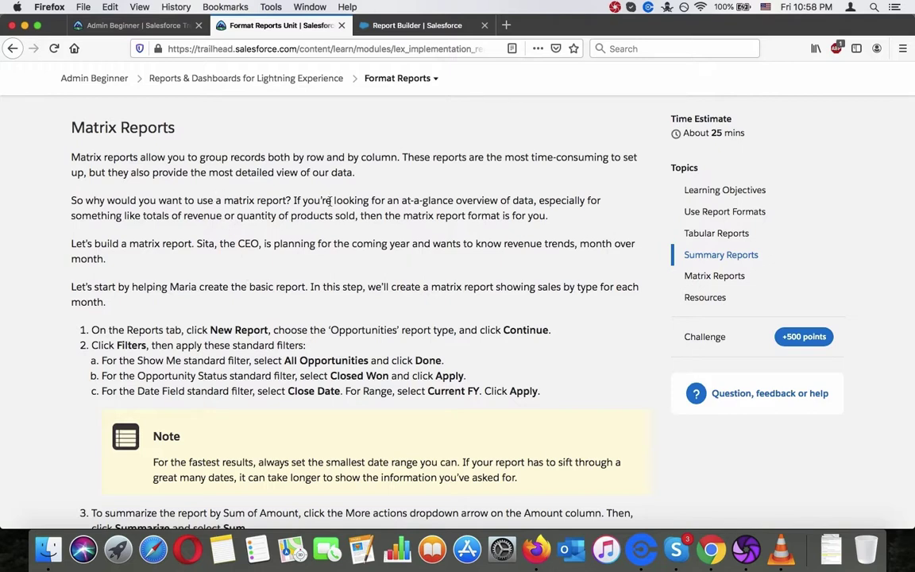
left_click_drag(293, 199, 290, 231)
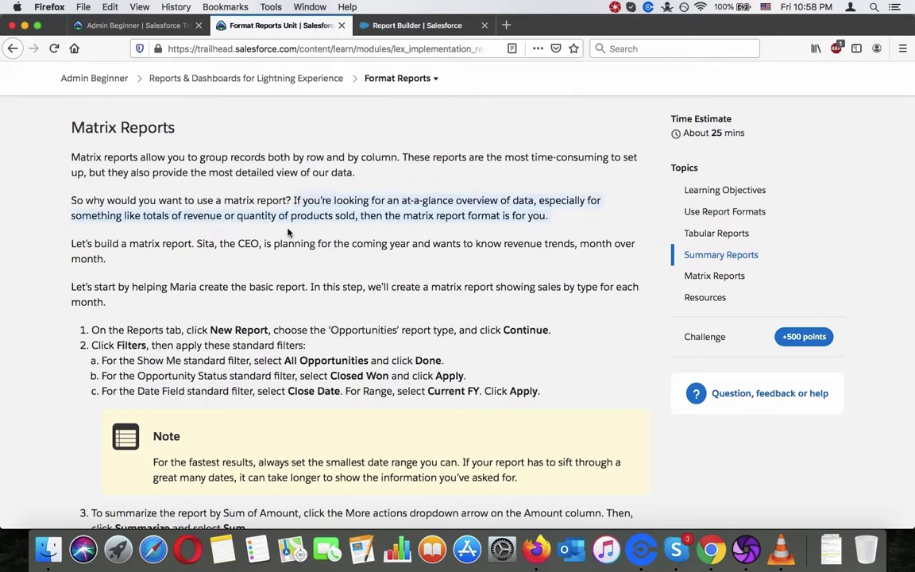
scroll(289, 231, "down", 1)
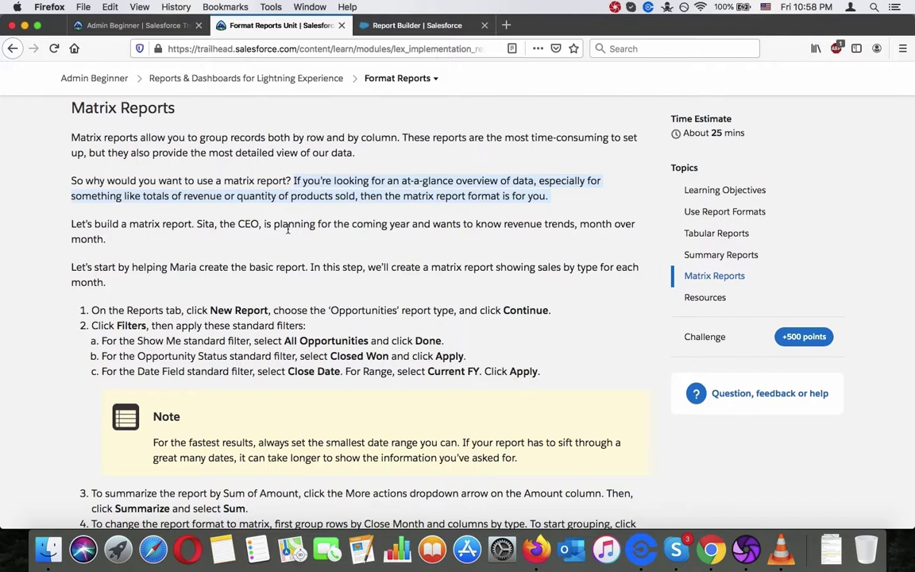
scroll(288, 228, "down", 2)
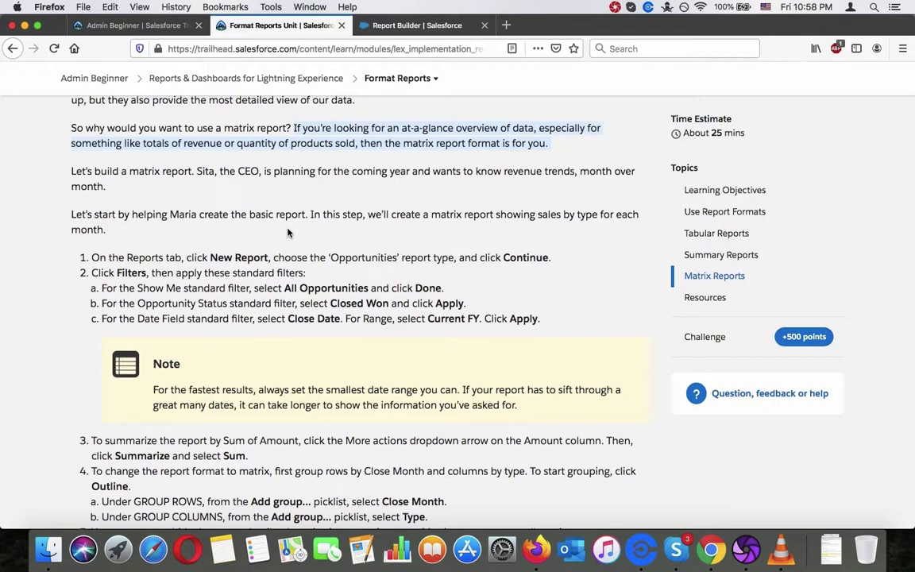
triple_click(287, 232)
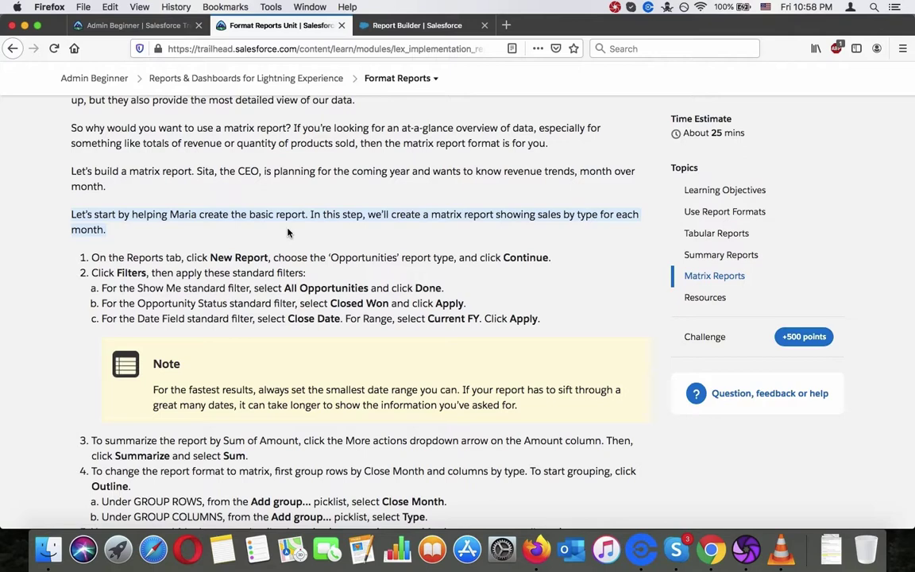
scroll(287, 232, "down", 5)
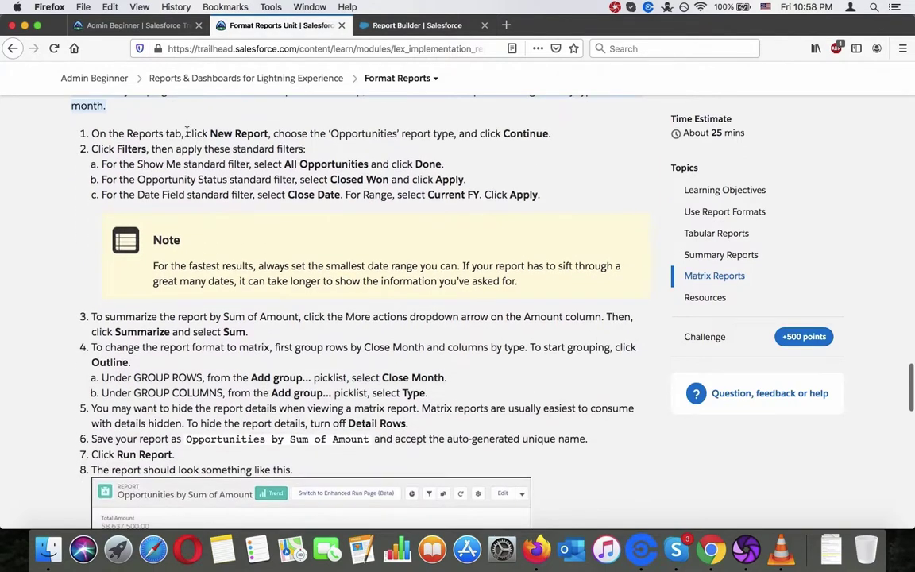
triple_click(187, 133)
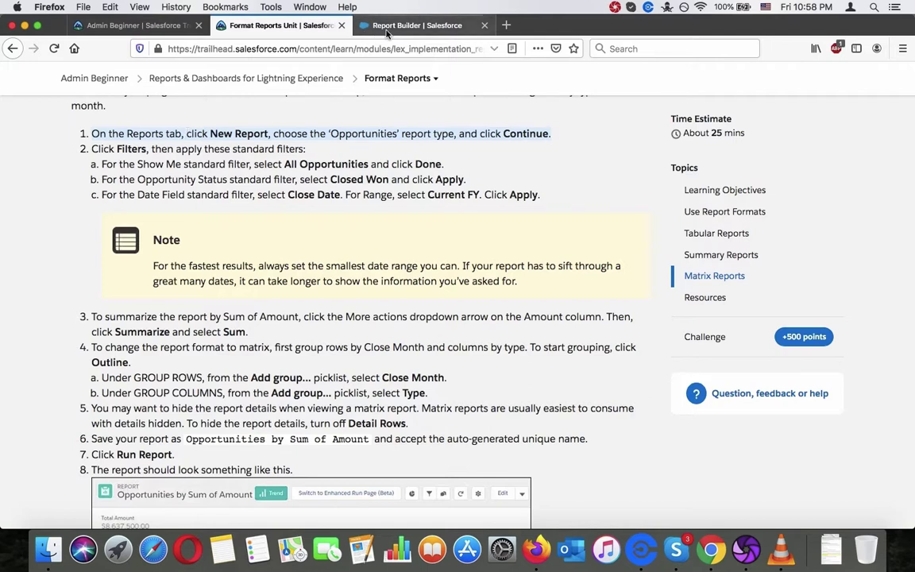
Leave the Open Cases for All Time report for the Reports page, saving its changes and closing it
left_click(417, 24)
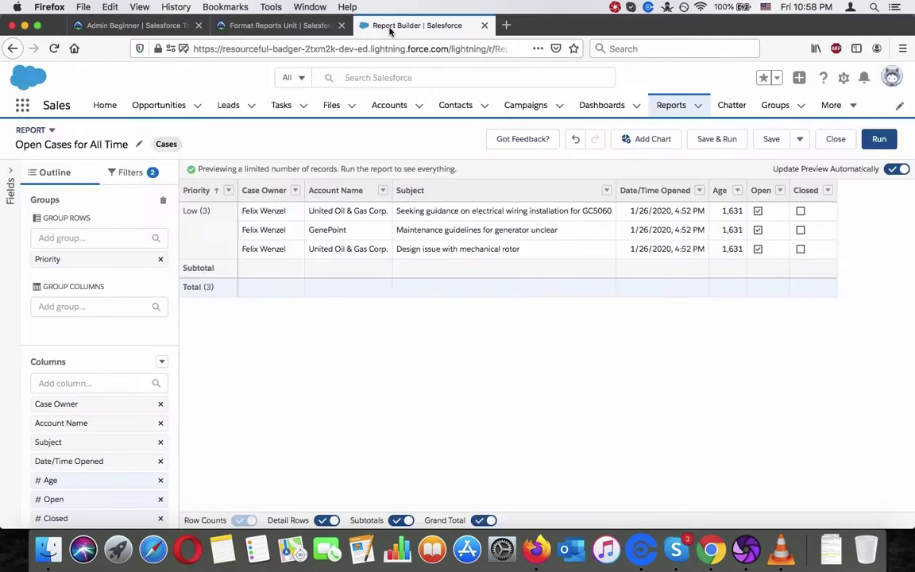
left_click(674, 104)
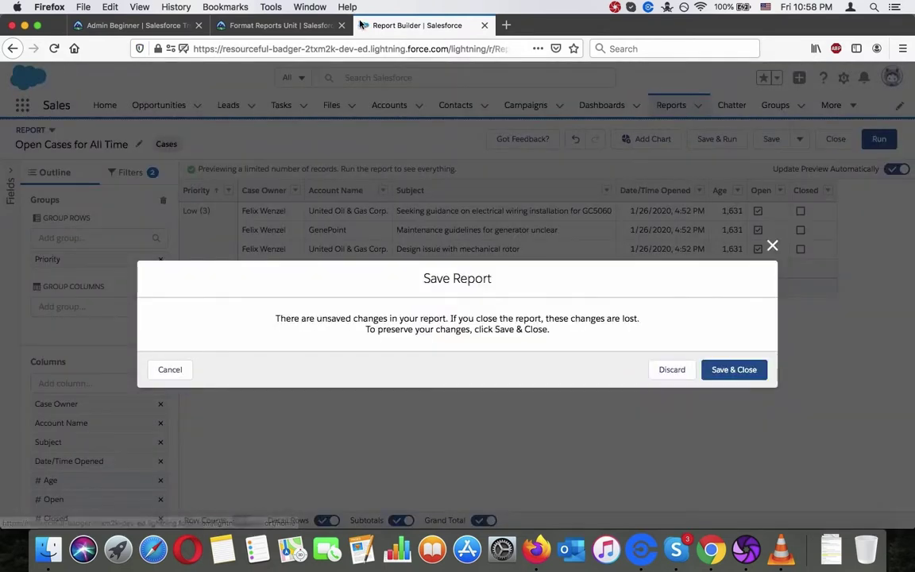
left_click(754, 371)
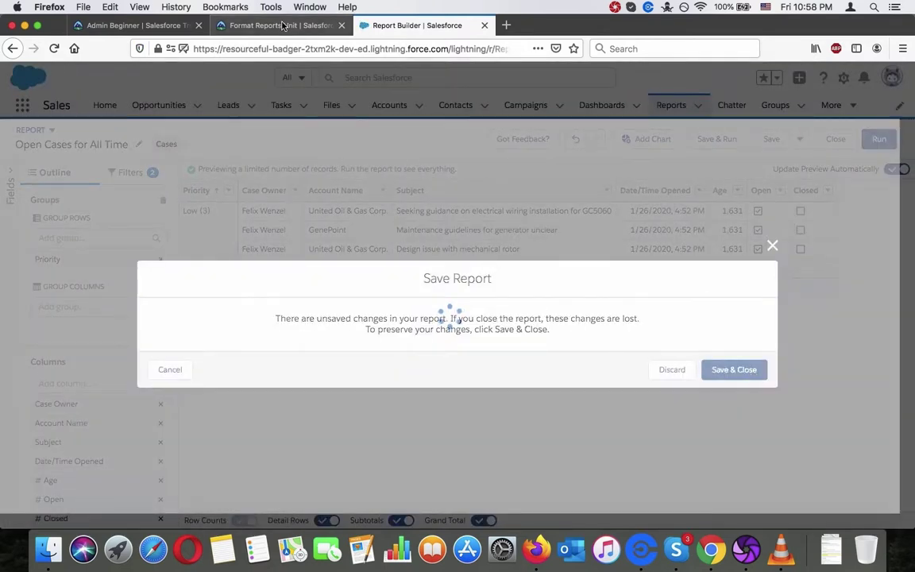
Start a new report from the Reports page, check its required type in Trailhead and begin a report type search
left_click(256, 24)
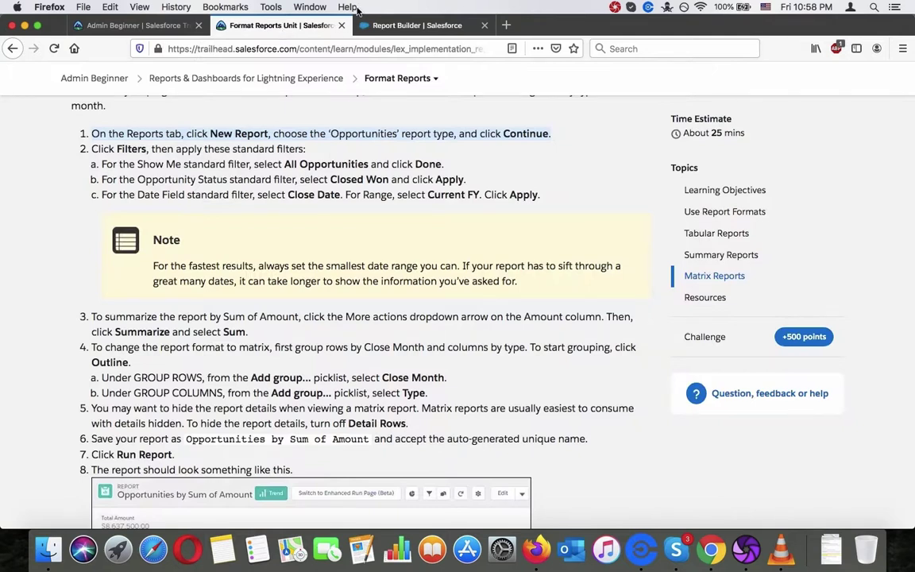
left_click(401, 26)
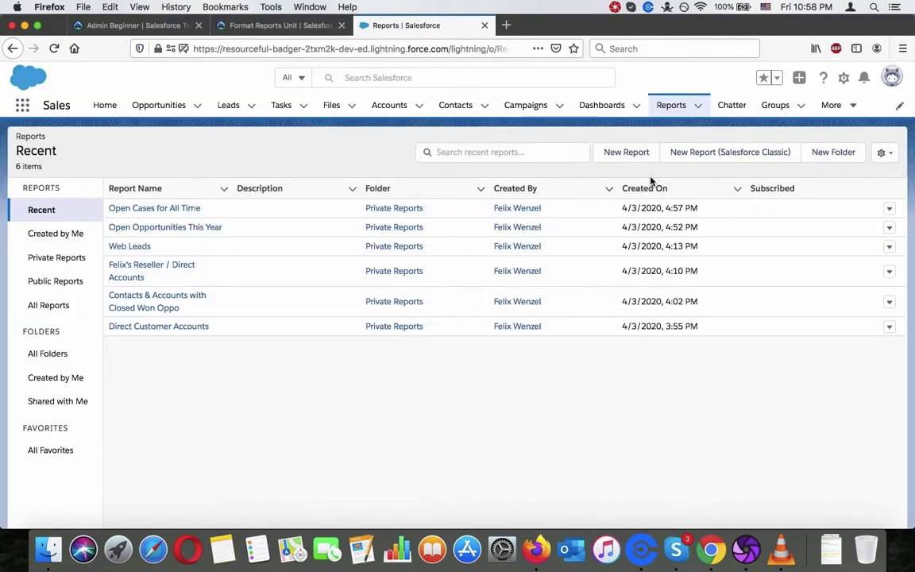
left_click(632, 153)
left_click(286, 25)
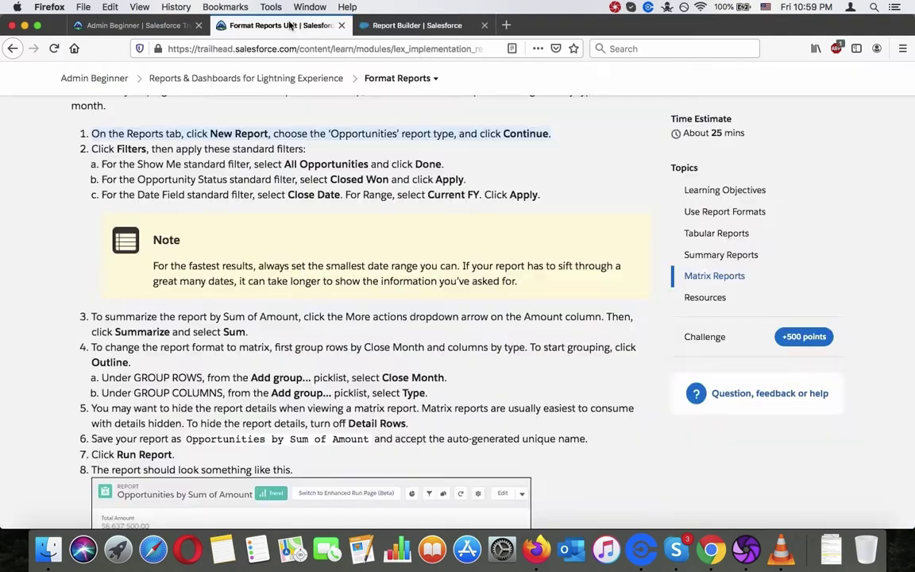
left_click(441, 27)
left_click(510, 231)
type("new")
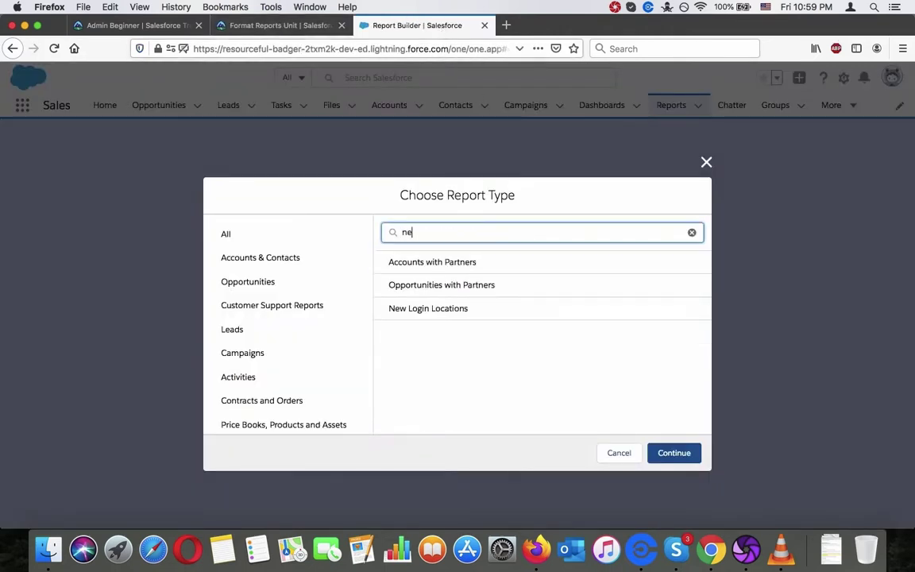
key("BackSpace")
key("BackSpace")
key("BackSpace")
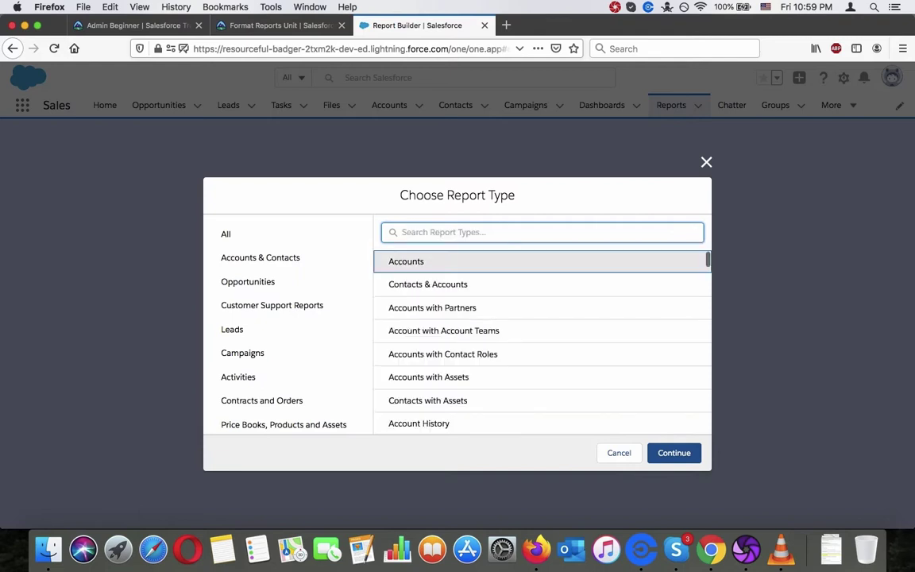
Search the report types for "opp" and create the report with the Opportunities type
left_click(287, 25)
left_click(414, 25)
type("opp")
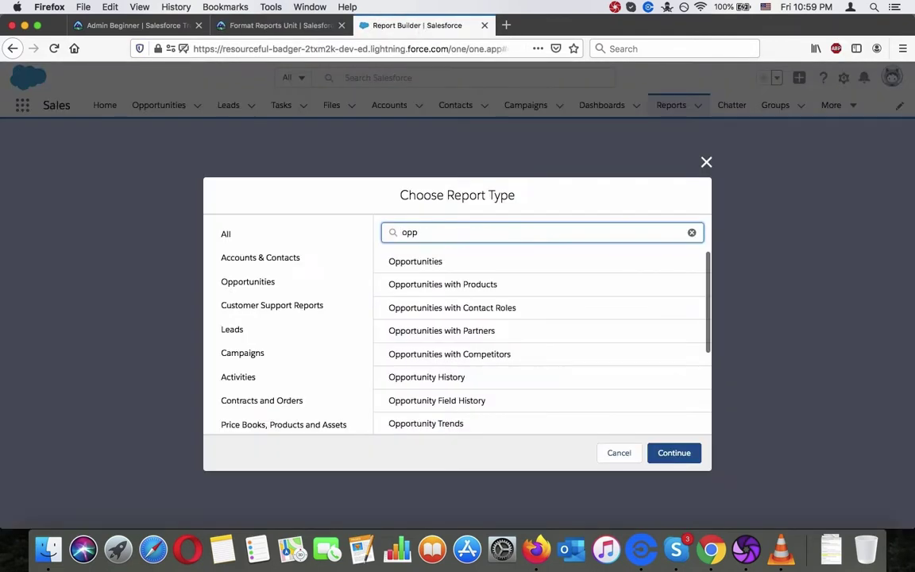
left_click(434, 266)
left_click(686, 458)
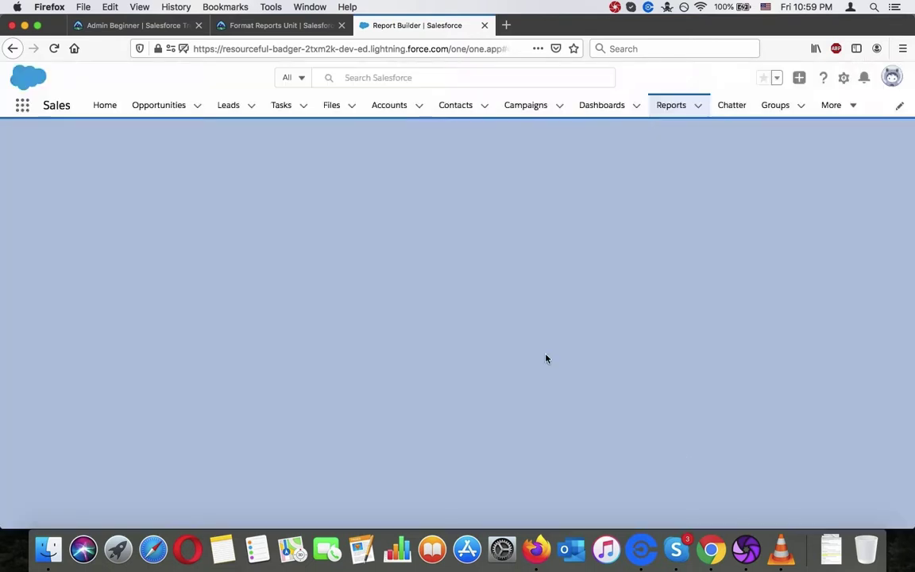
Read the standard filter instructions in Trailhead and set the report's Opportunity Status filter to Closed Won
left_click(302, 25)
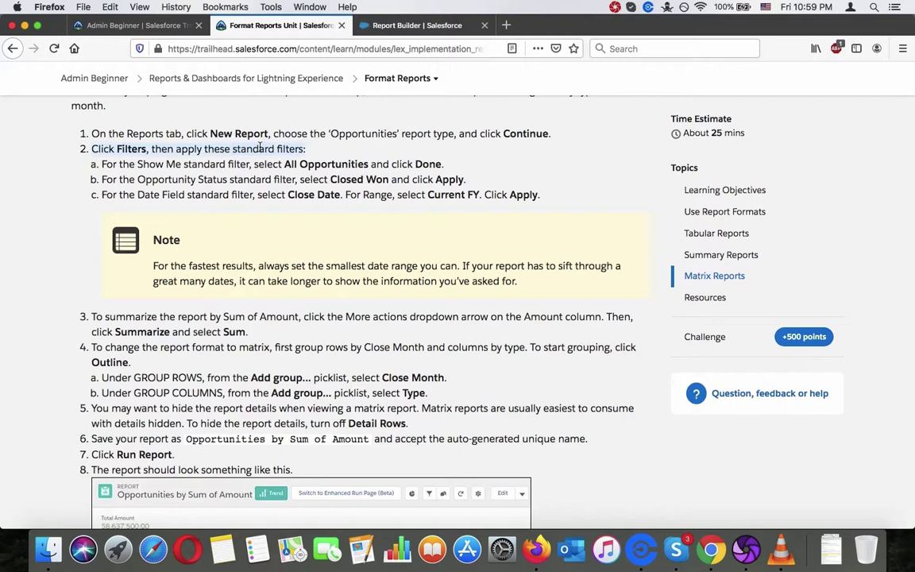
triple_click(267, 161)
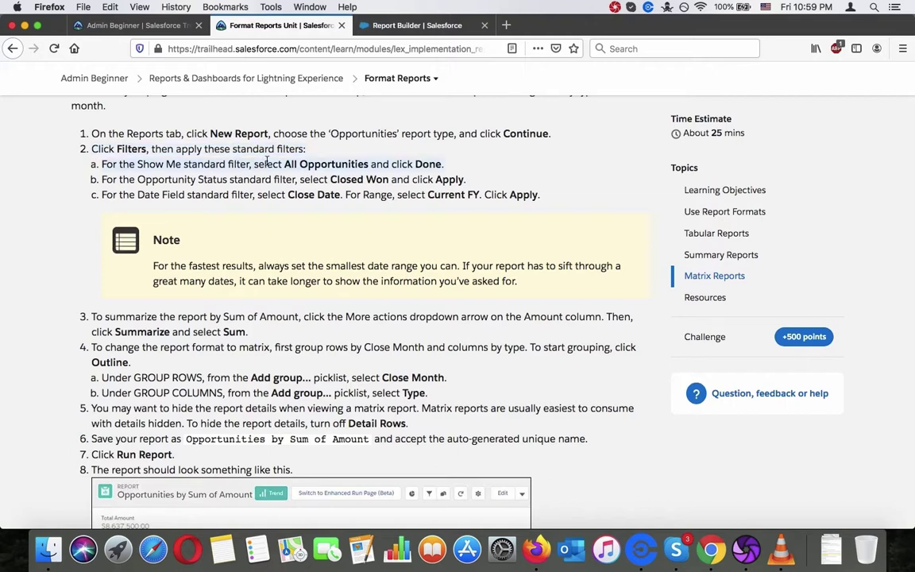
left_click(401, 26)
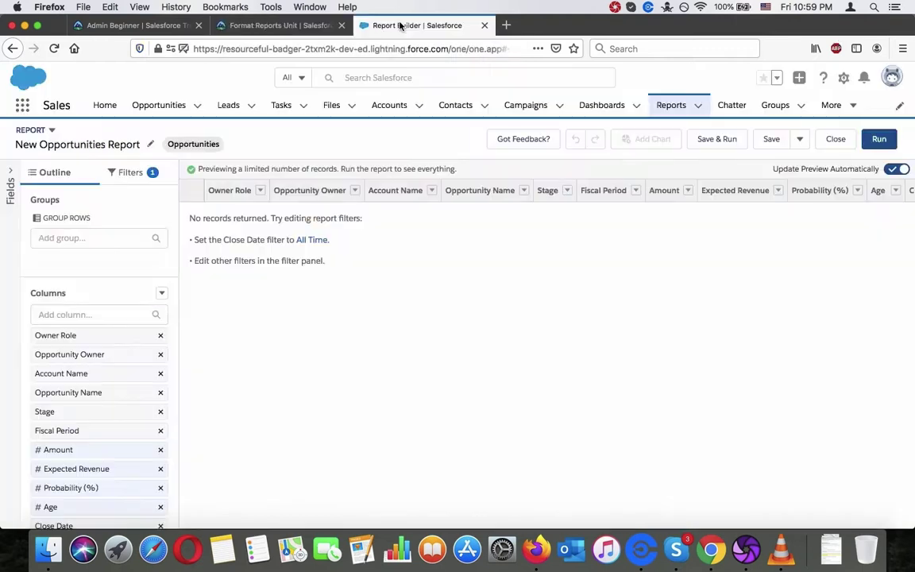
left_click(116, 176)
left_click(85, 331)
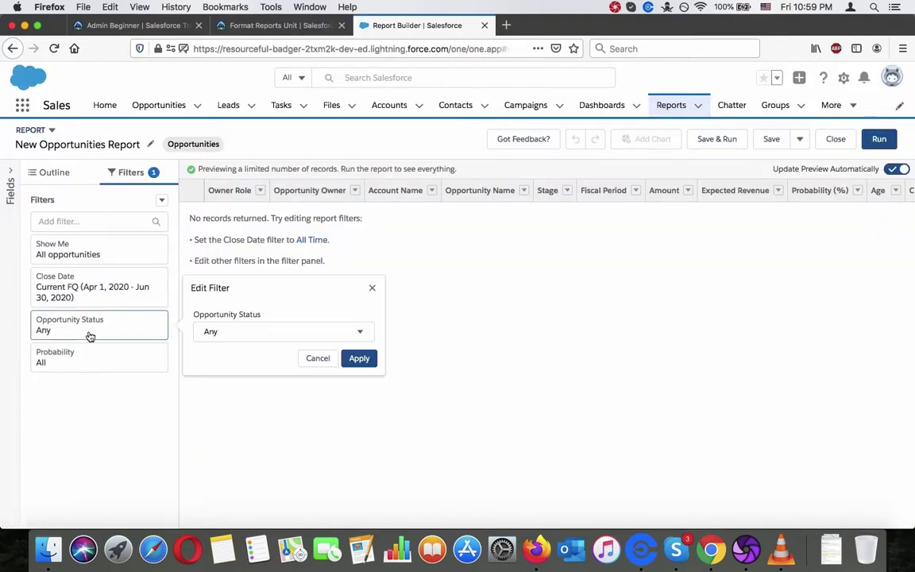
left_click(272, 334)
left_click(267, 422)
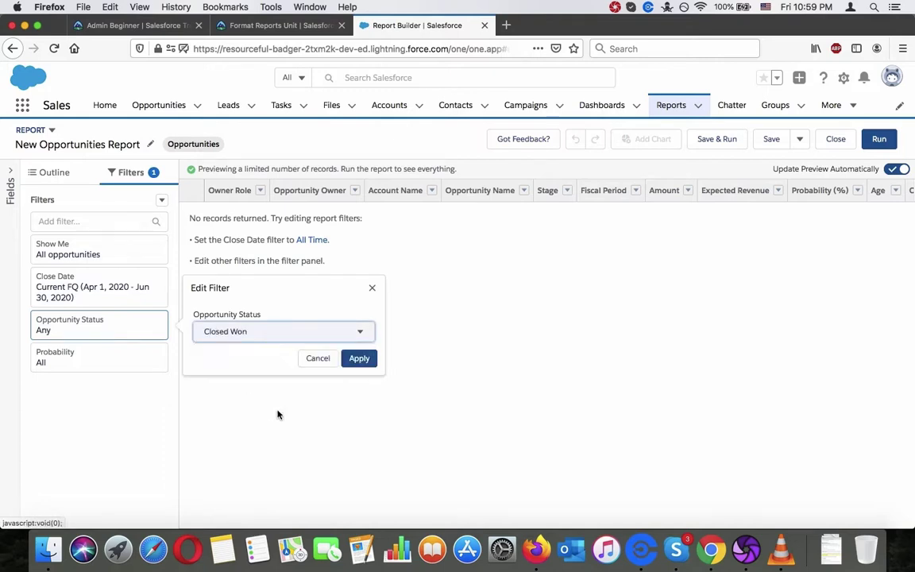
left_click(359, 358)
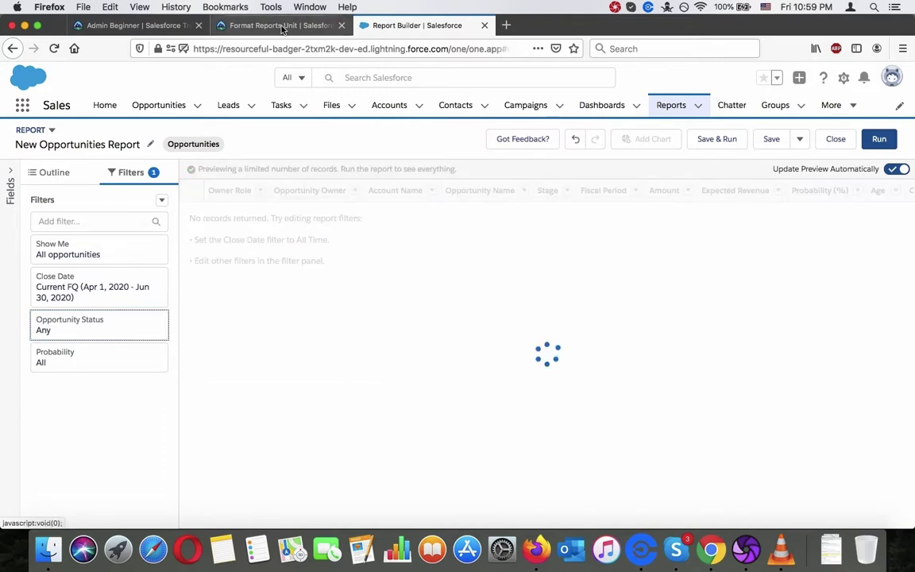
Check the date filter instruction in Trailhead and set the Close Date filter's range to Current FY
left_click(278, 26)
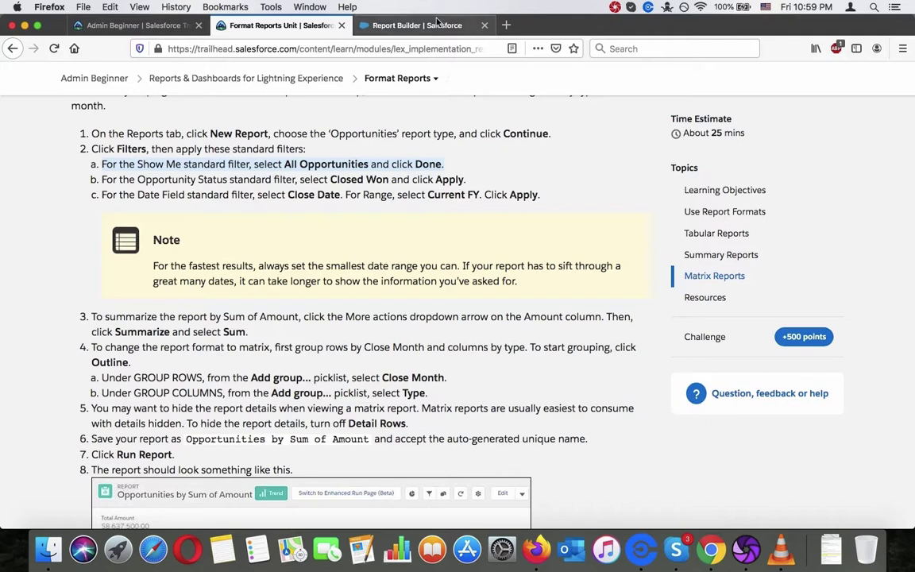
left_click(394, 25)
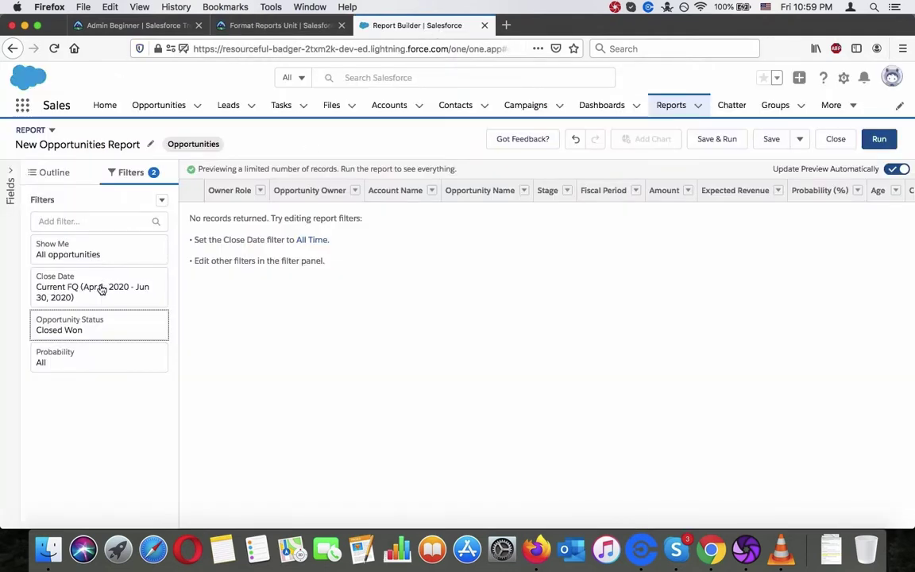
left_click(100, 289)
left_click(327, 306)
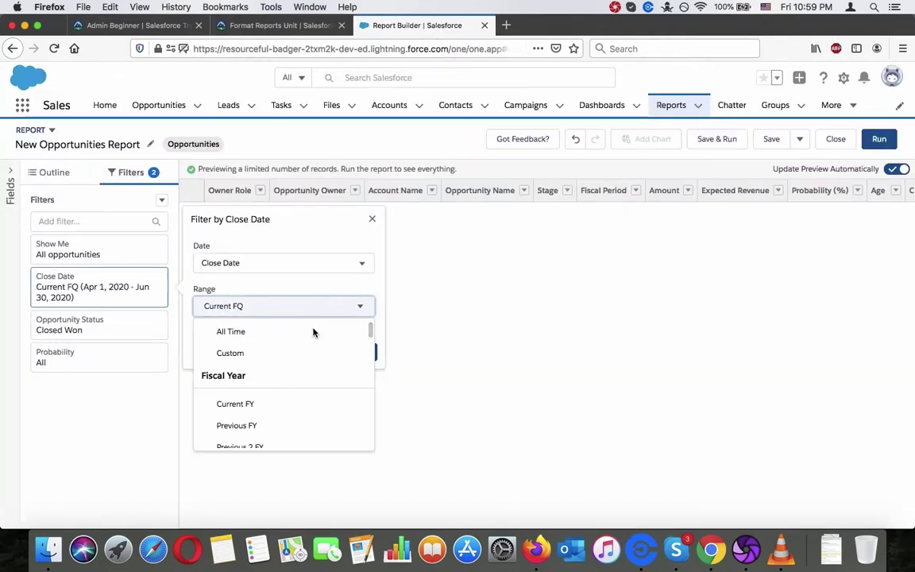
left_click(276, 405)
left_click(359, 352)
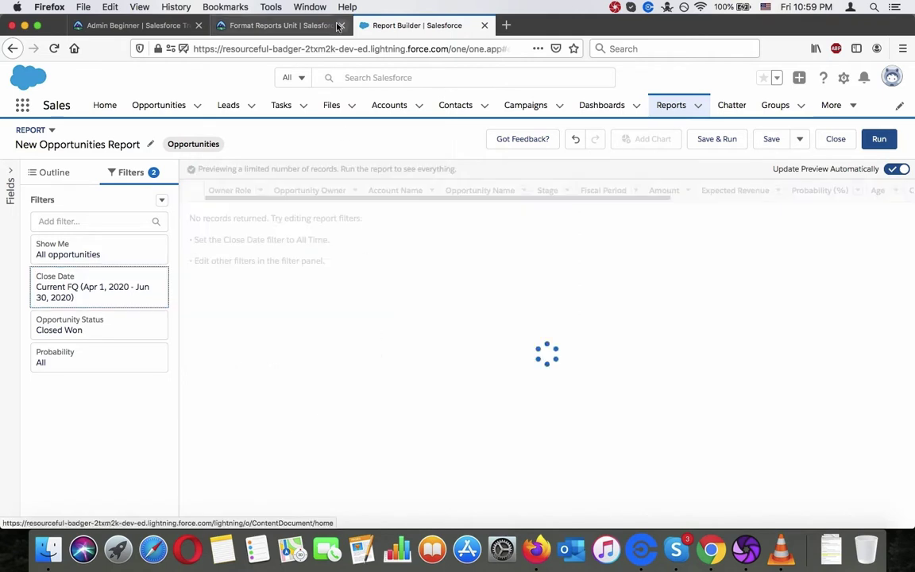
Review the remaining matrix report instructions in Trailhead and summarize the Amount column by Sum
left_click(318, 26)
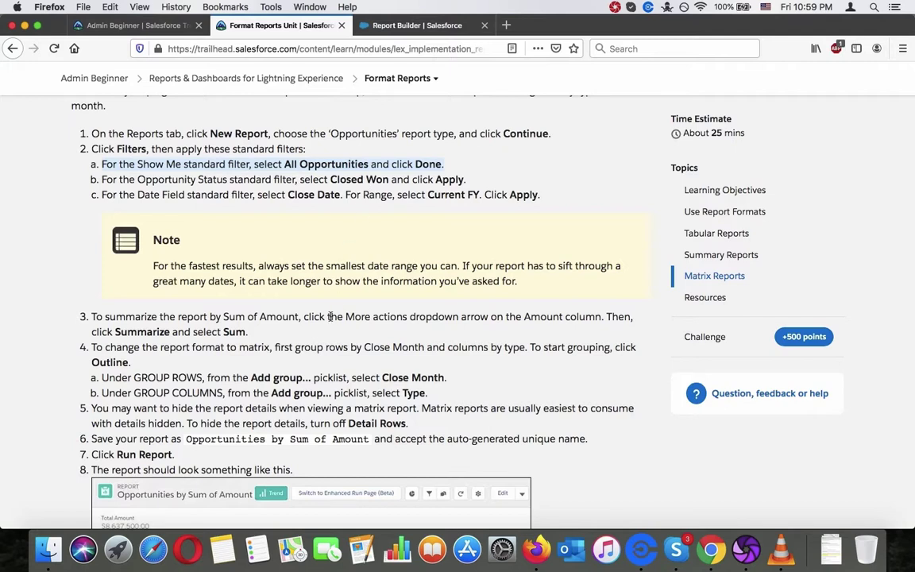
scroll(330, 316, "down", 4)
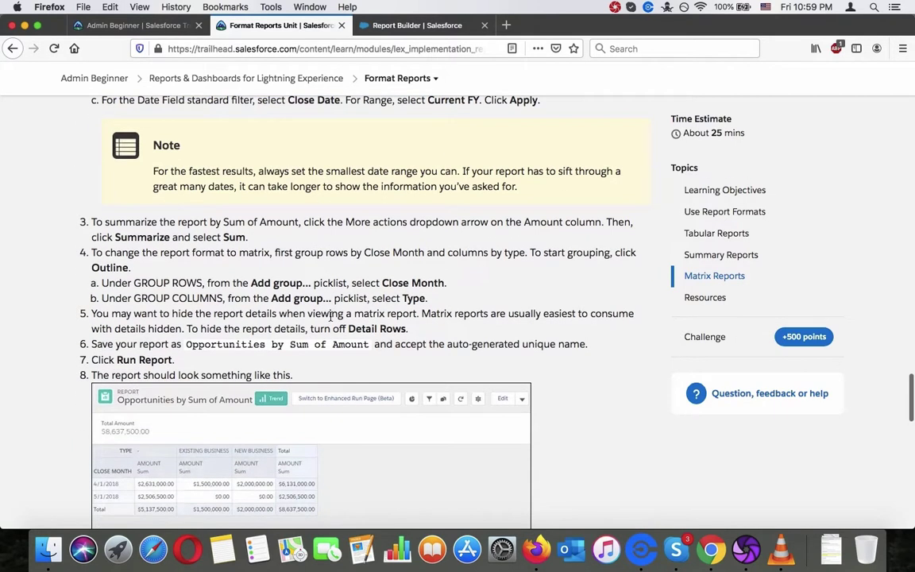
scroll(330, 316, "down", 2)
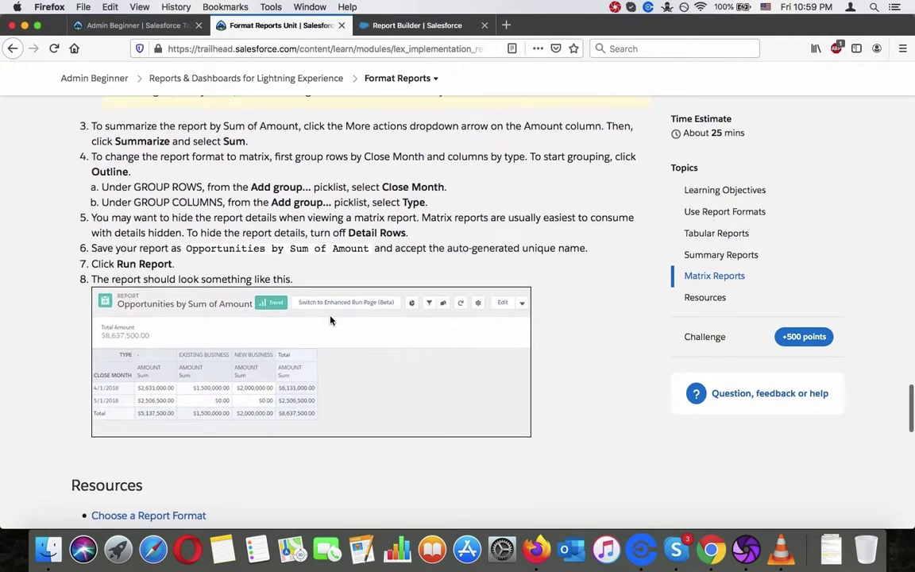
scroll(331, 320, "down", 1)
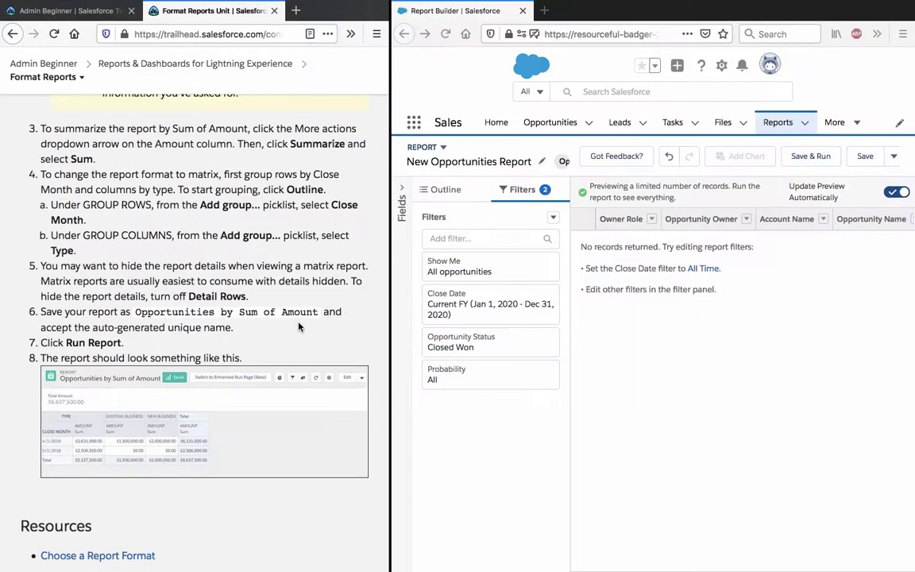
scroll(721, 221, "right", 5)
scroll(721, 221, "right", 6)
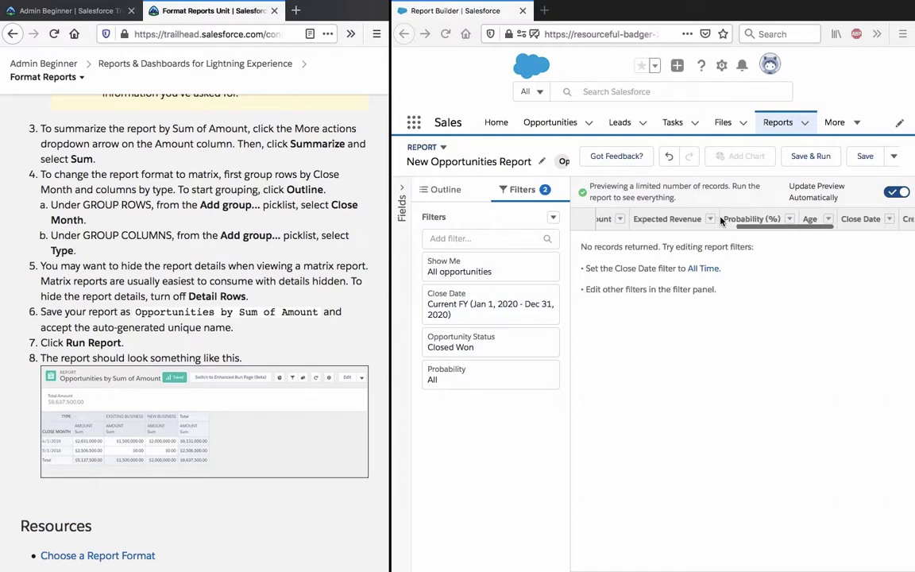
scroll(721, 220, "left", 2)
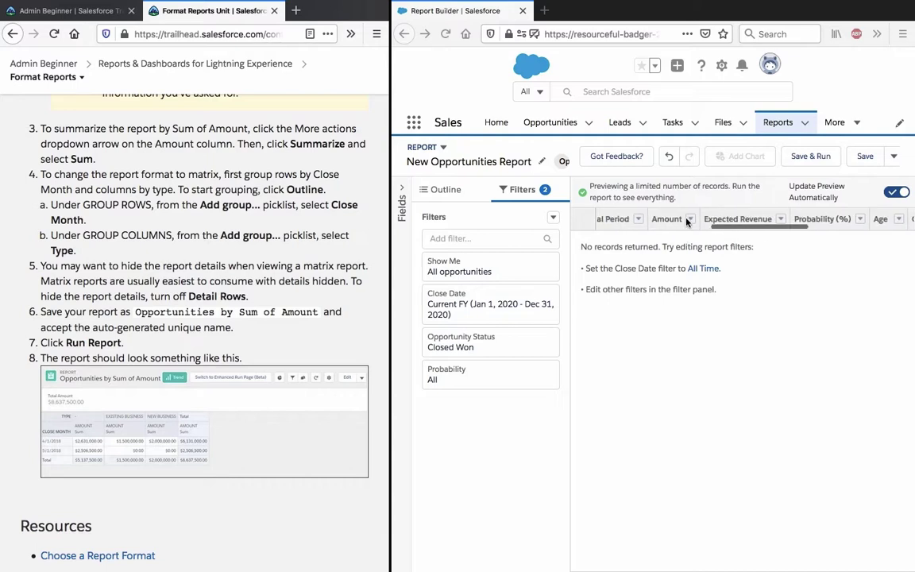
left_click(690, 219)
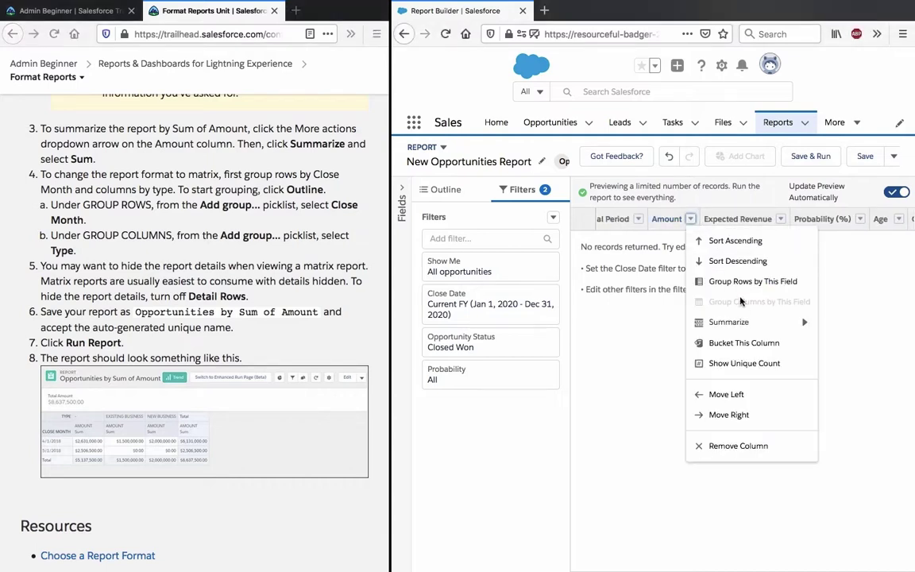
mouse_move(743, 321)
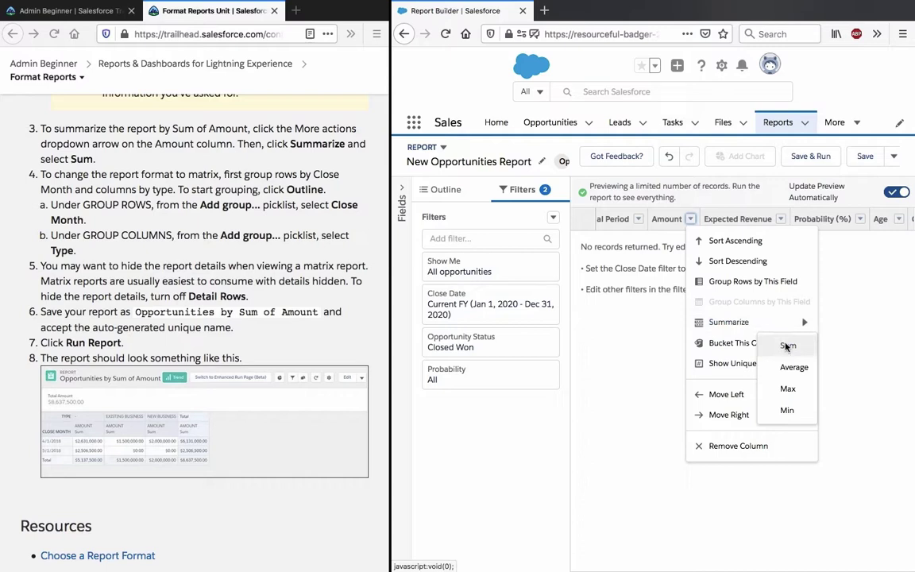
left_click(786, 347)
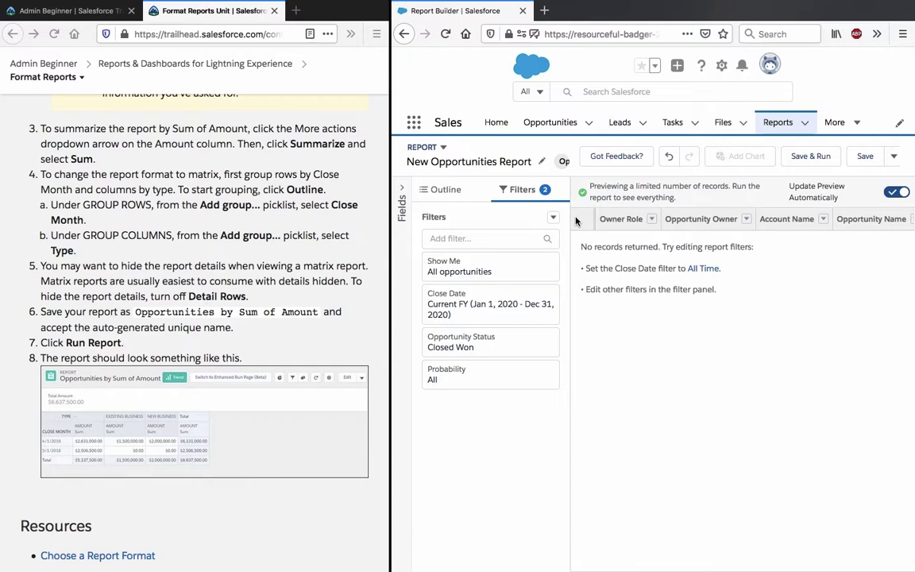
Reopen the Amount column's Summarize options and select Sum again
scroll(726, 226, "right", 5)
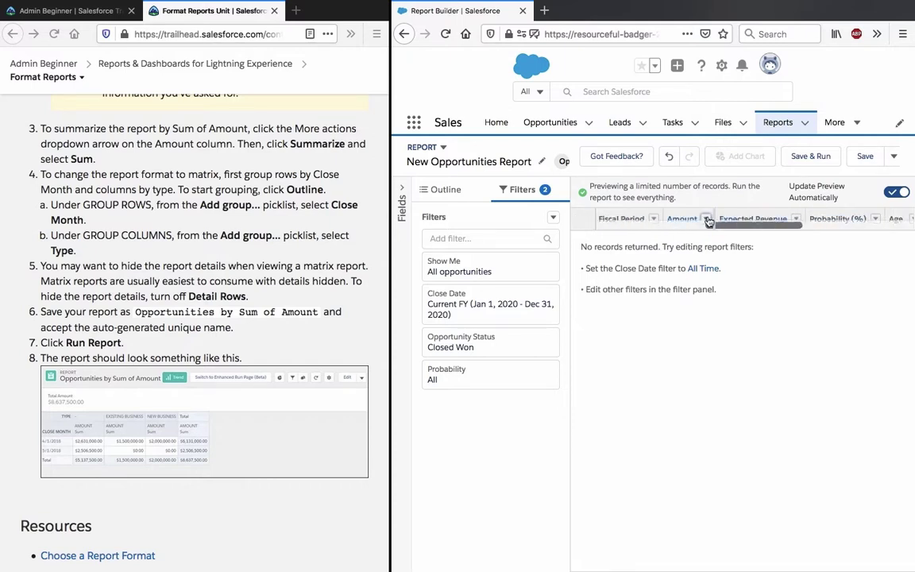
left_click(706, 219)
mouse_move(763, 322)
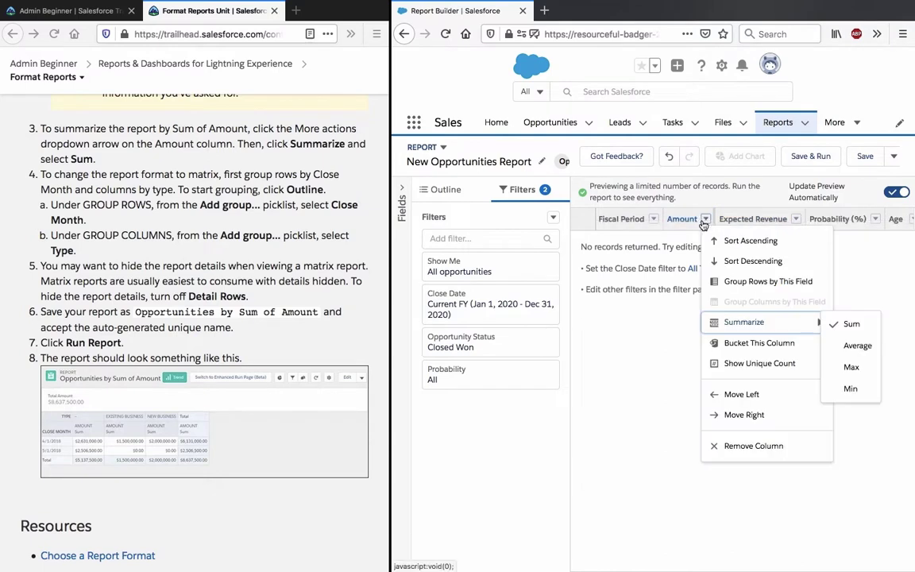
left_click(866, 325)
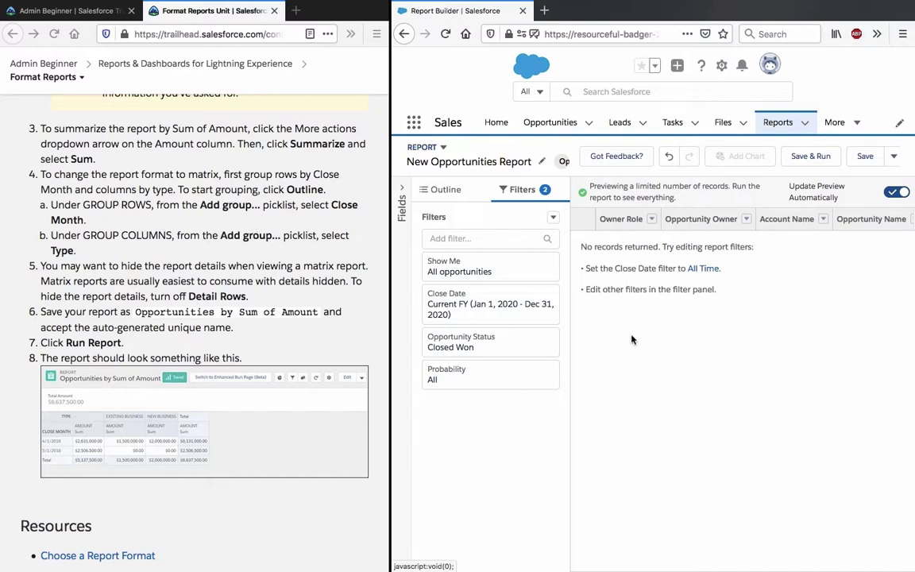
Mark the grouping instruction in Trailhead and group the opportunities report's rows by Close Month
left_click(111, 175)
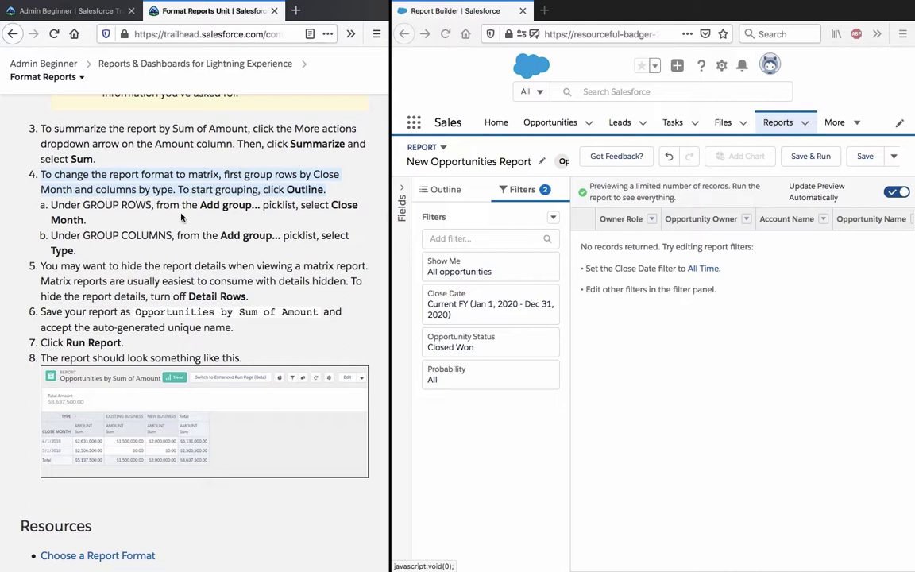
left_click(449, 191)
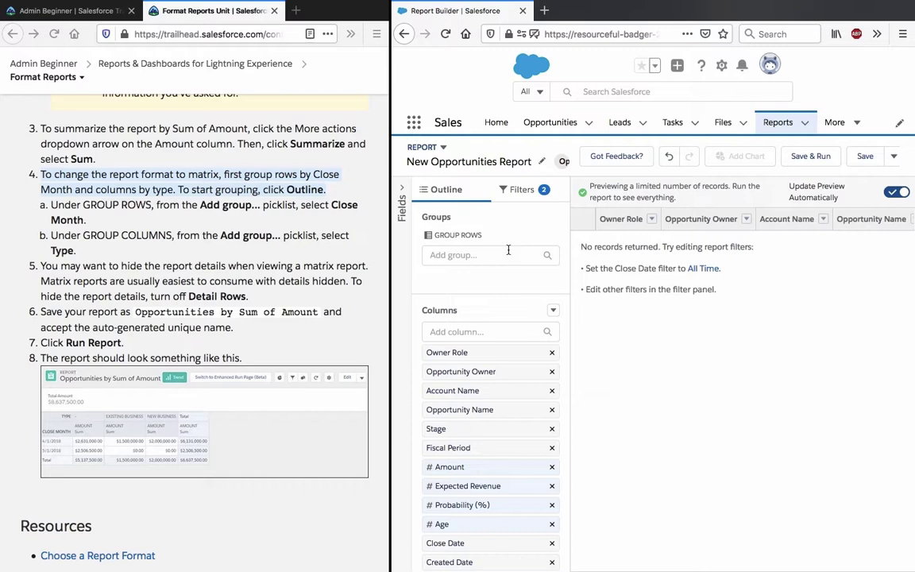
left_click(508, 250)
type("clo")
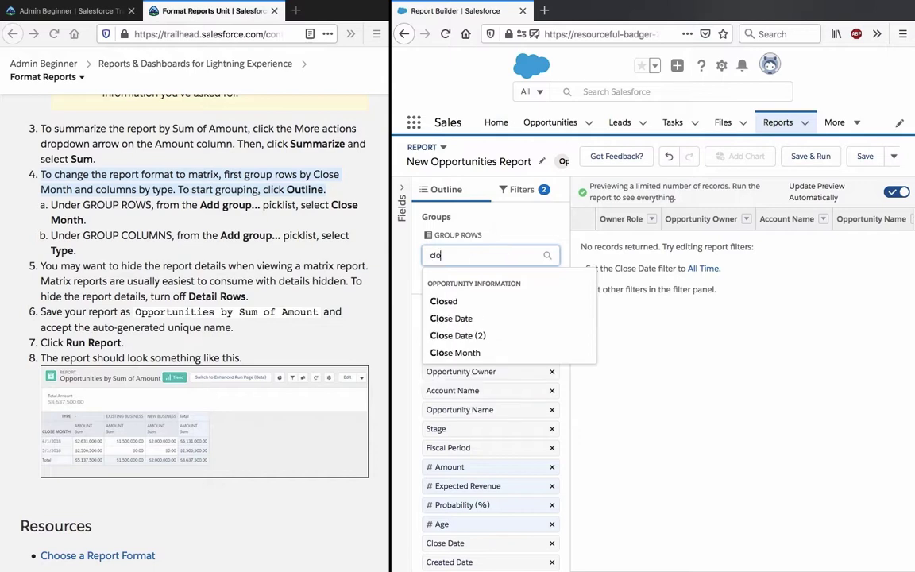
left_click(487, 351)
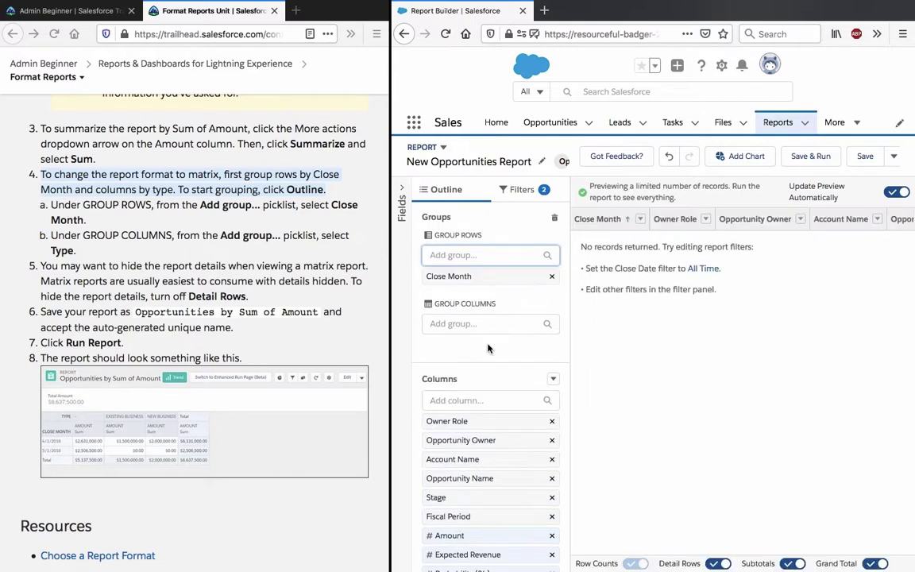
left_click(510, 254)
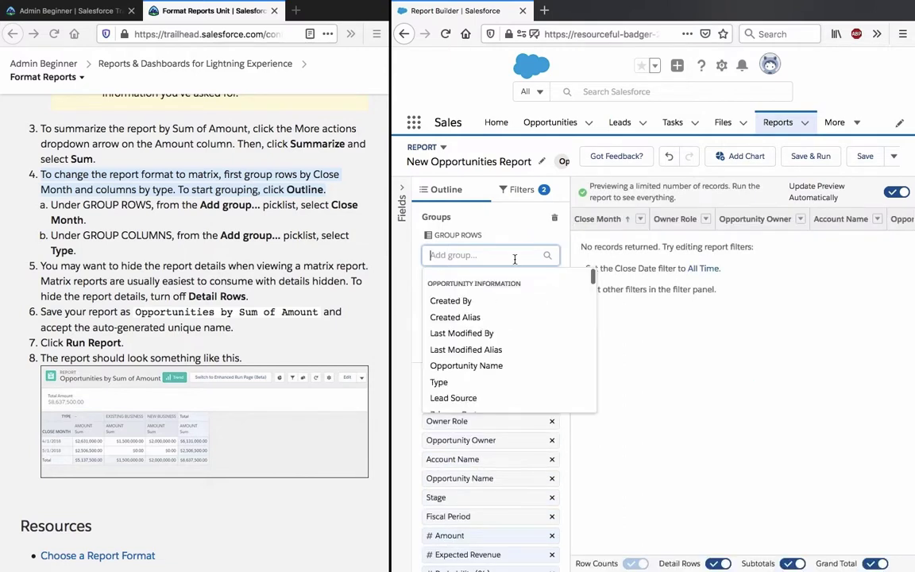
left_click(511, 241)
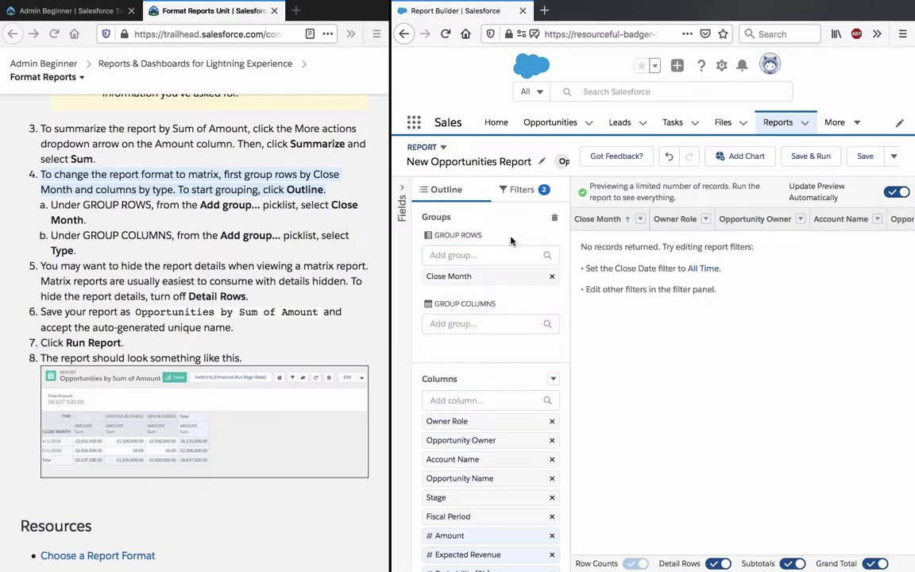
Group the opportunities report's columns by Type and turn off its detail rows
left_click(488, 323)
type("typ")
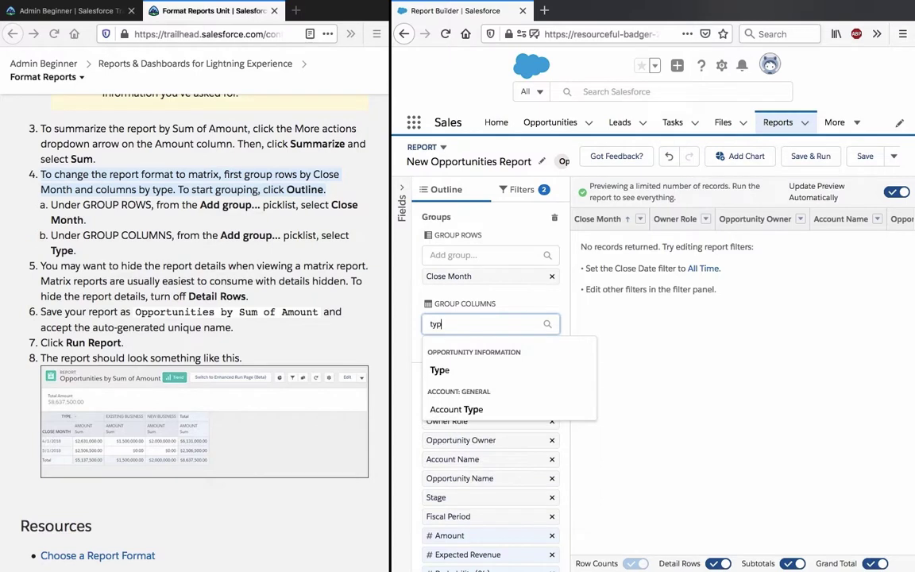
left_click(472, 371)
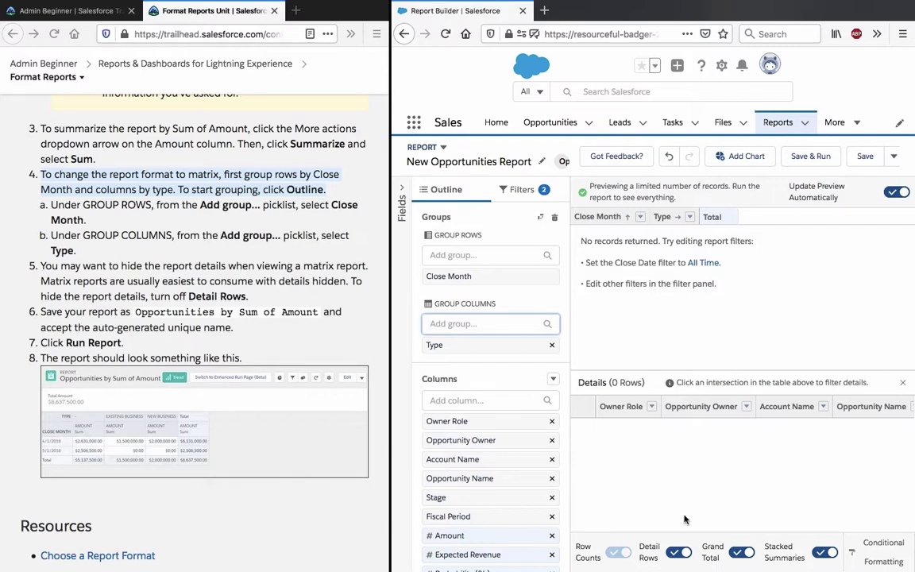
left_click(678, 552)
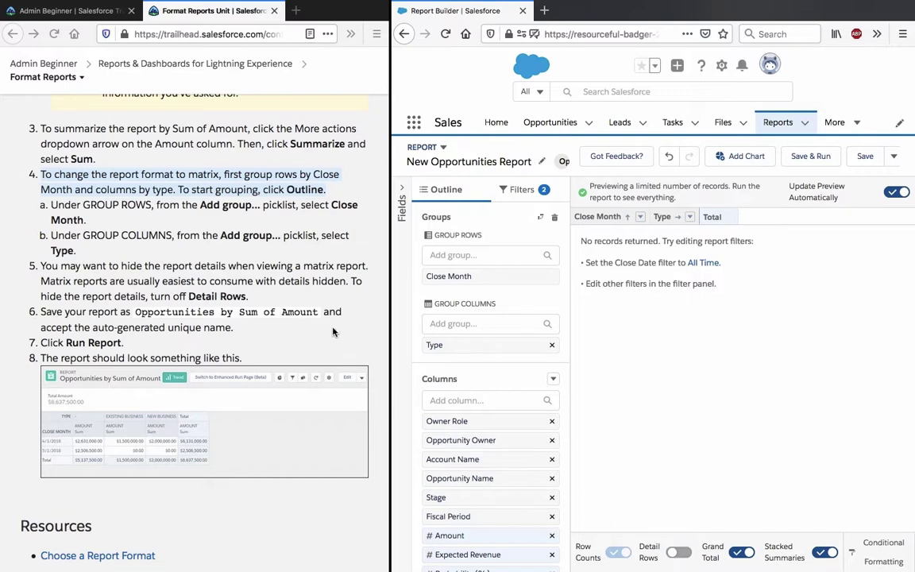
Copy the report name "Opportunities by Sum of Amount" from the save instruction in Trailhead
left_click(238, 296)
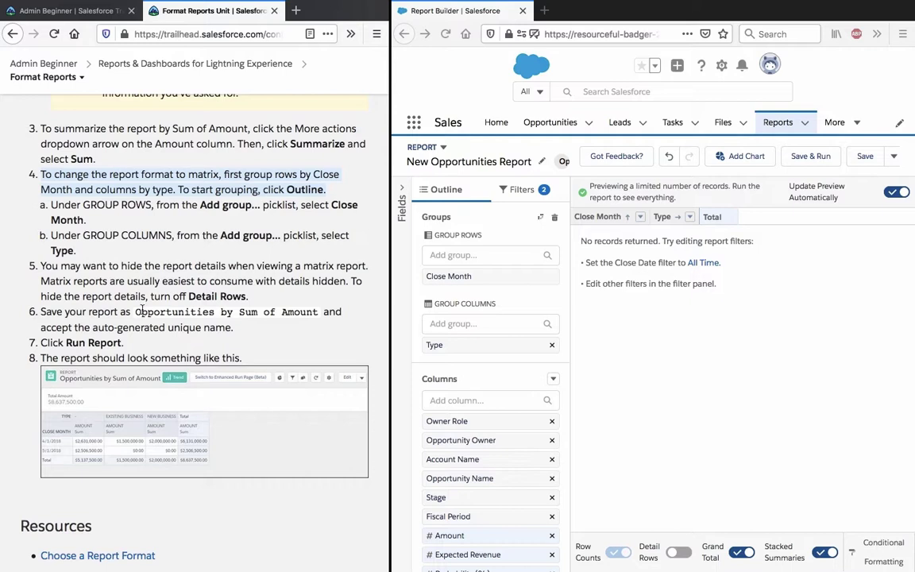
left_click_drag(135, 311, 322, 312)
key("ctrl+c")
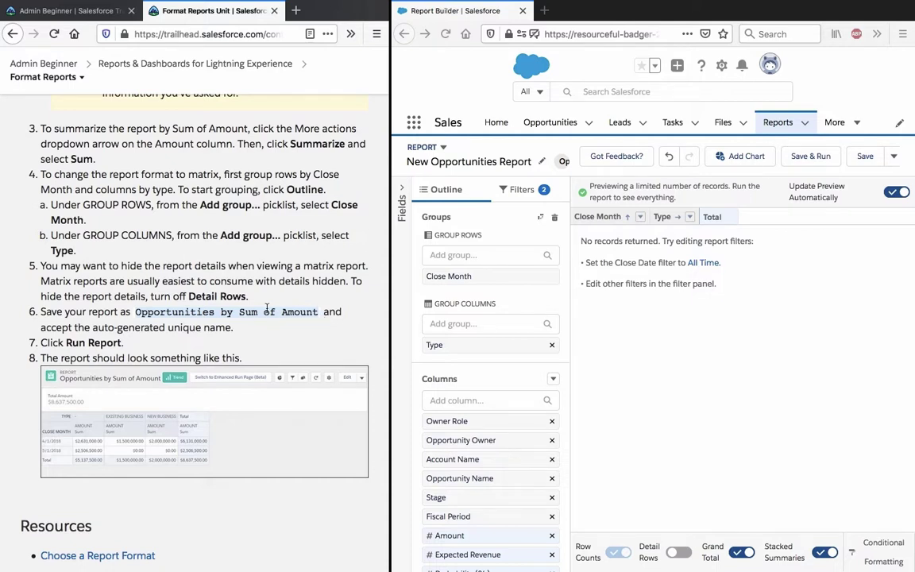
Review the matrix report instructions in Trailhead against the report's current groupings and preview
left_click(267, 310)
scroll(267, 309, "up", 2)
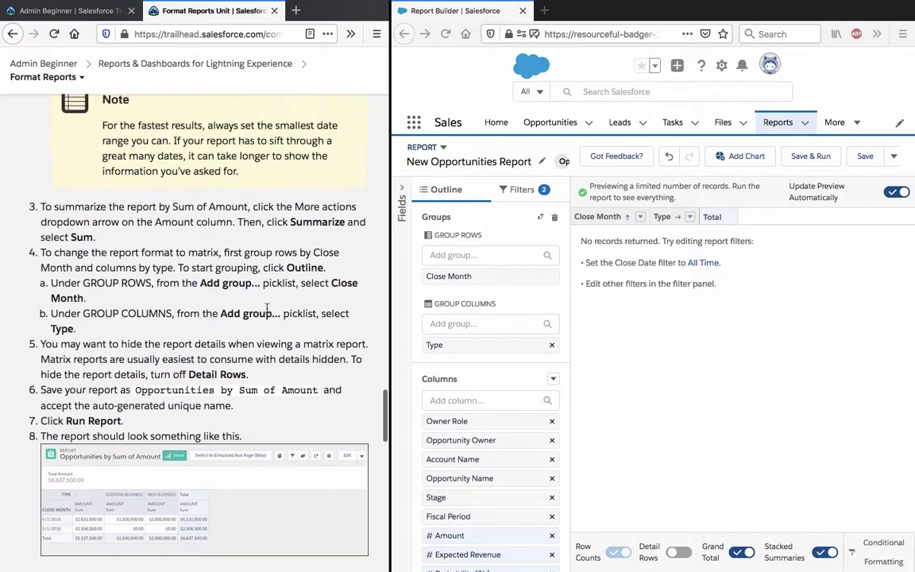
scroll(267, 311, "down", 5)
scroll(267, 312, "up", 3)
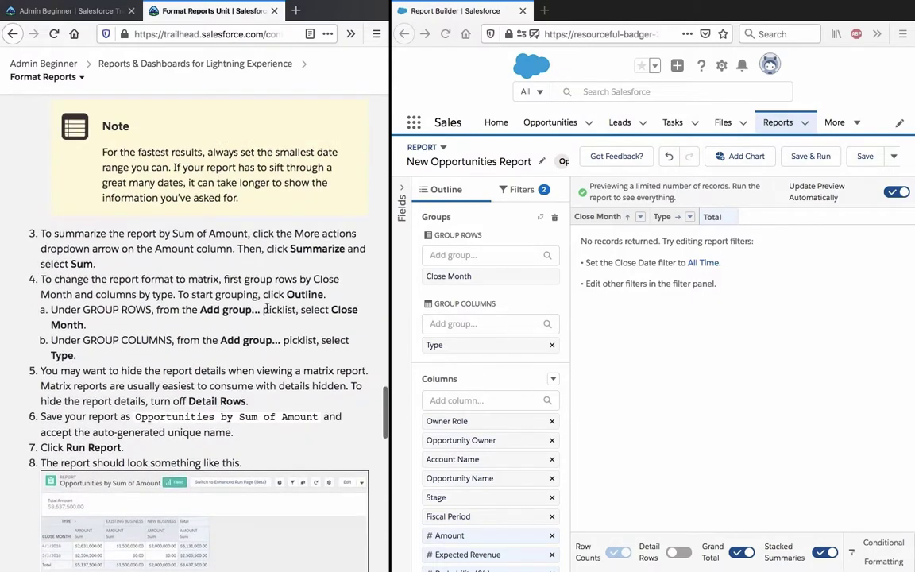
scroll(266, 309, "up", 2)
scroll(267, 311, "down", 2)
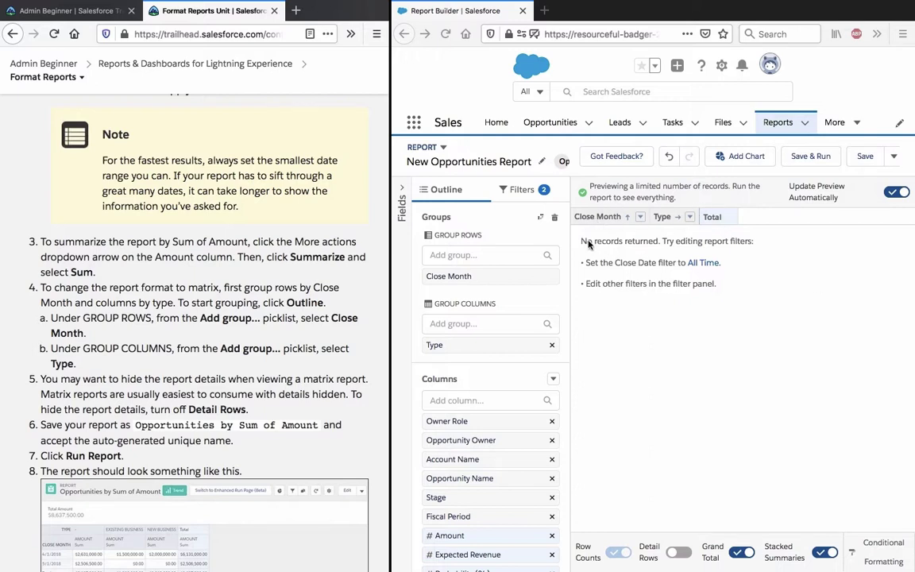
left_click(648, 354)
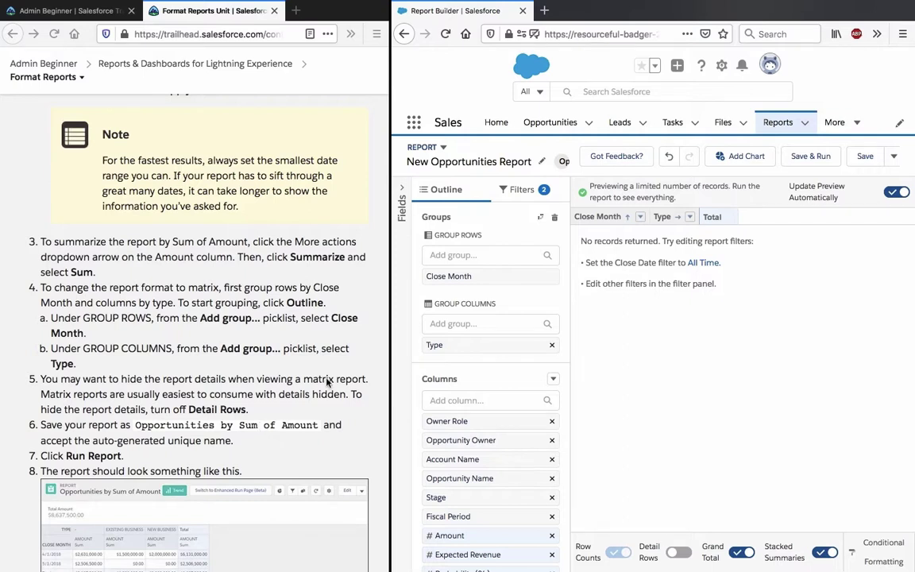
Save and run the report as "Opportunities by Sum of Amount" in Private Reports with the auto-generated unique name
left_click(803, 157)
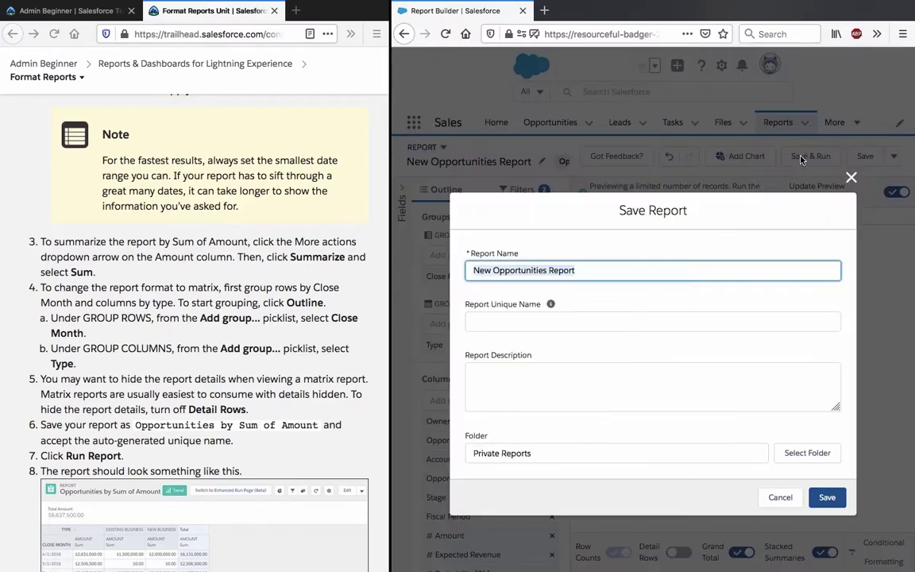
key("ctrl+v")
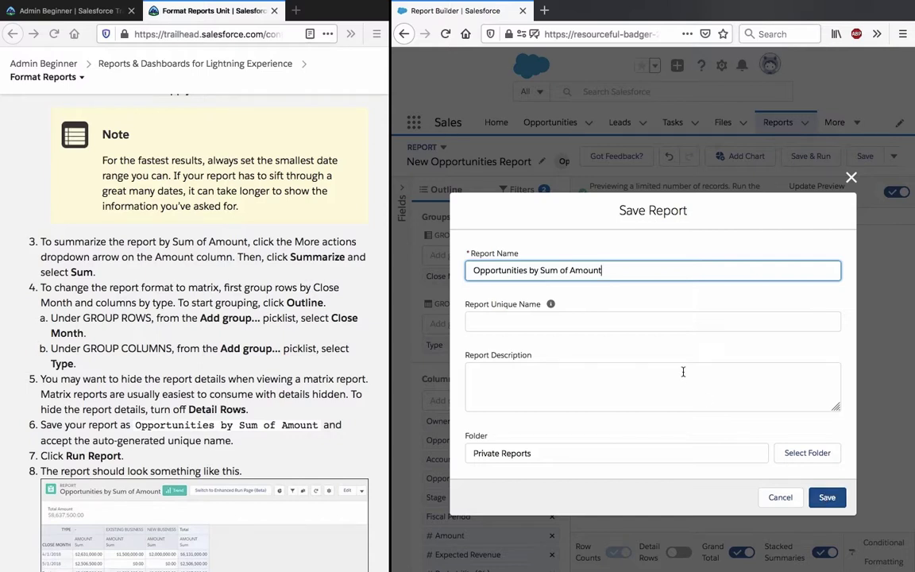
key("Tab")
left_click(827, 497)
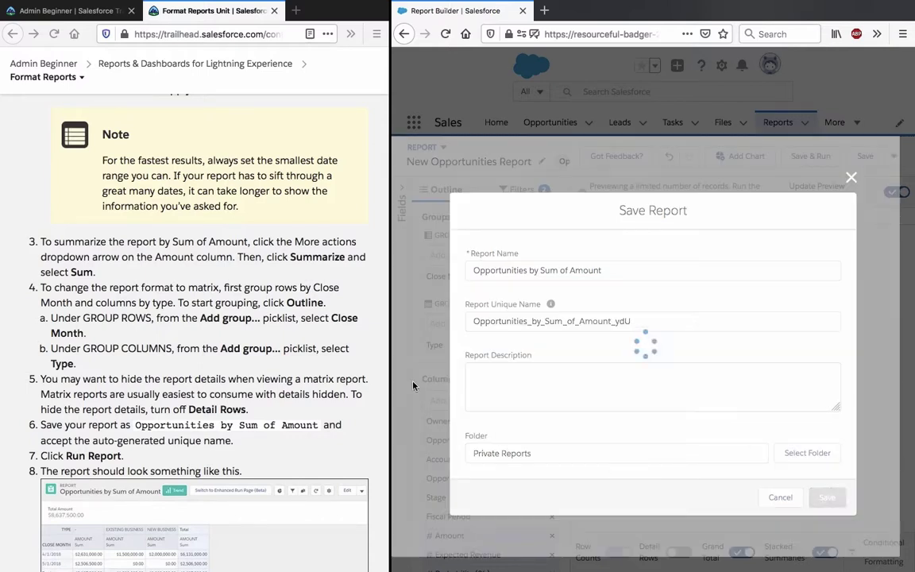
Read the Hands-on Challenge requirements for the cases report in the Format Reports unit
scroll(226, 381, "down", 5)
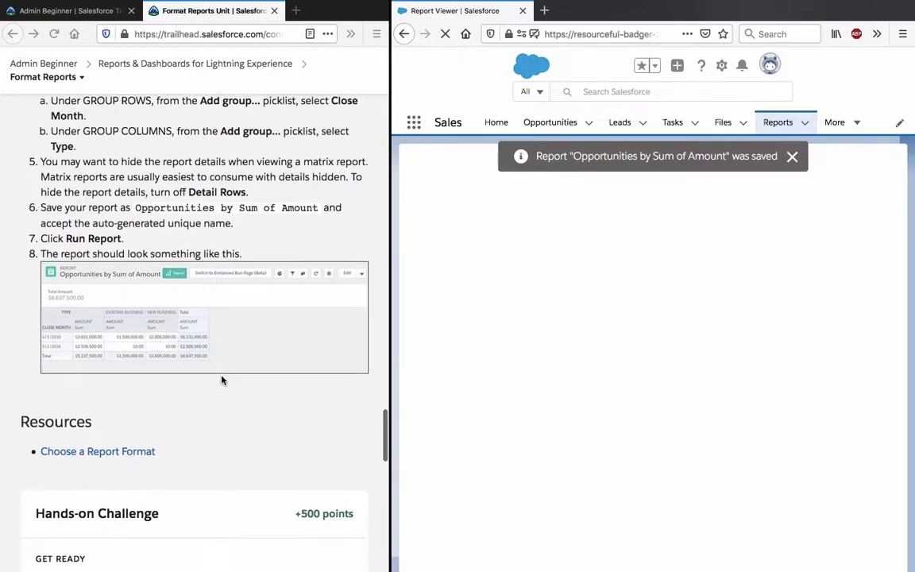
scroll(222, 380, "down", 4)
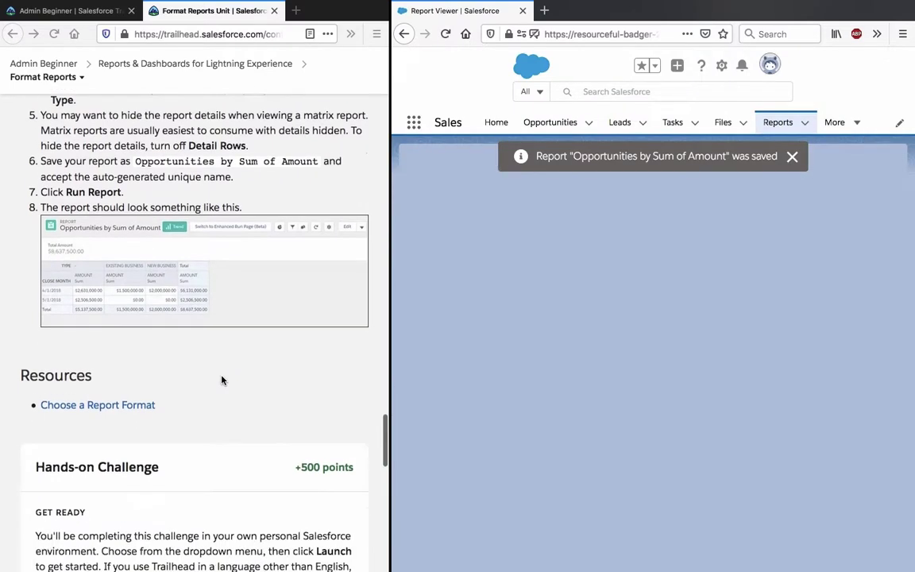
scroll(221, 380, "down", 4)
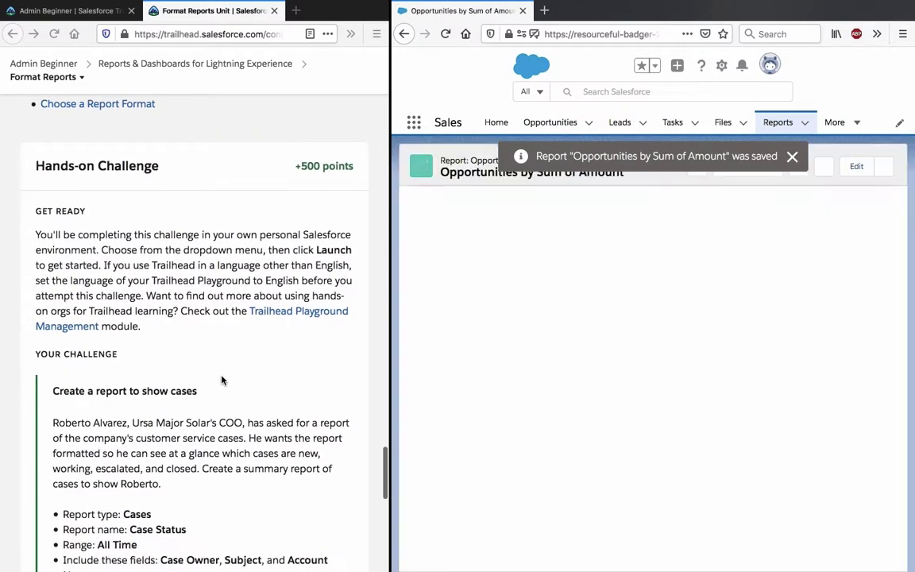
scroll(221, 380, "down", 4)
scroll(222, 380, "down", 1)
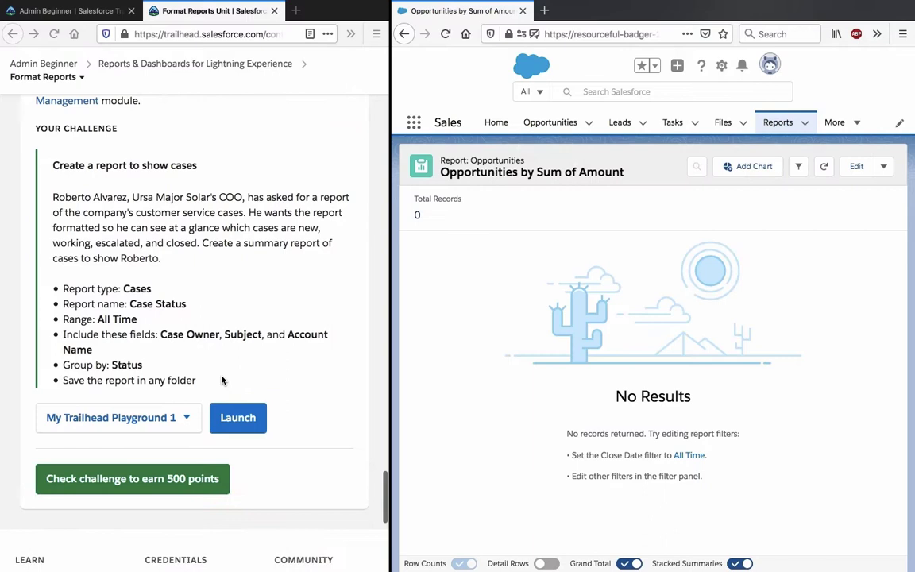
scroll(221, 380, "up", 2)
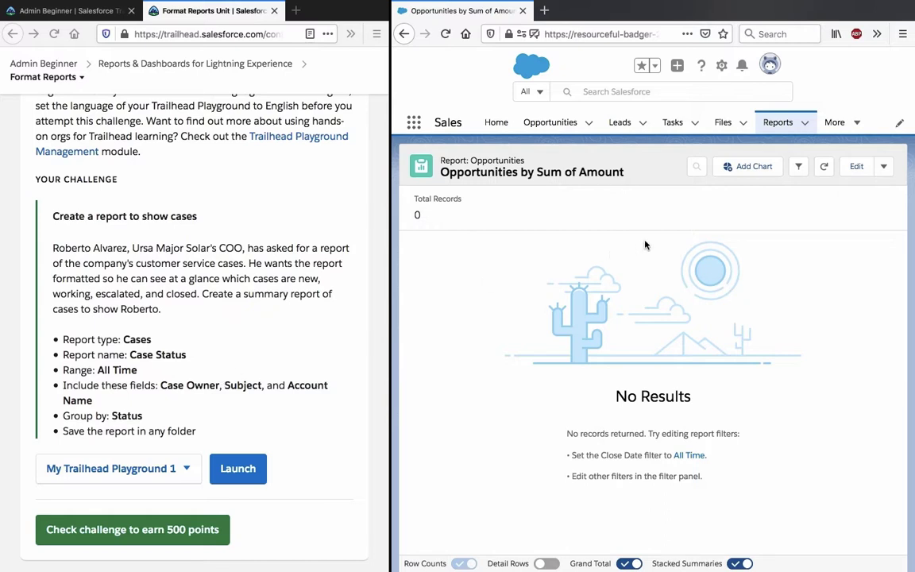
Create a new report from the Reports list using the Cases report type
left_click(778, 123)
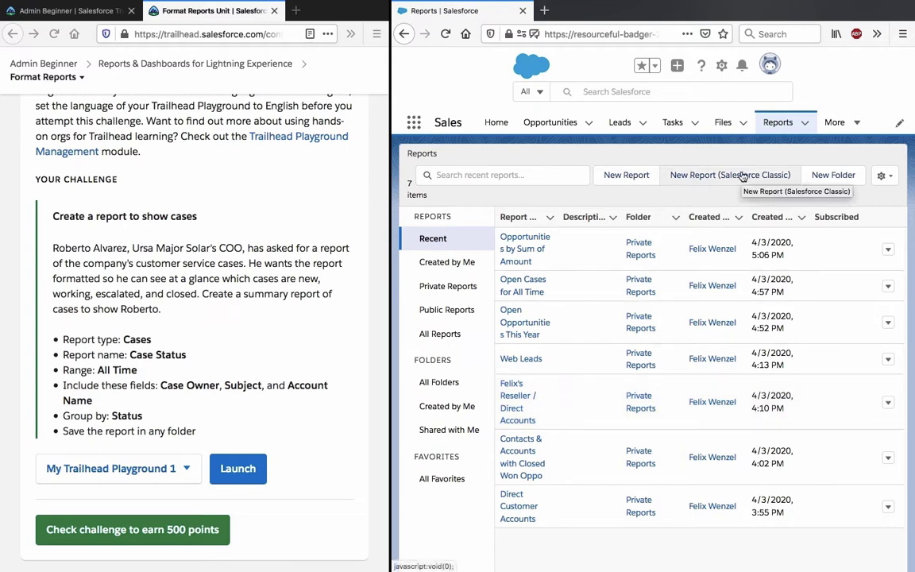
left_click(631, 180)
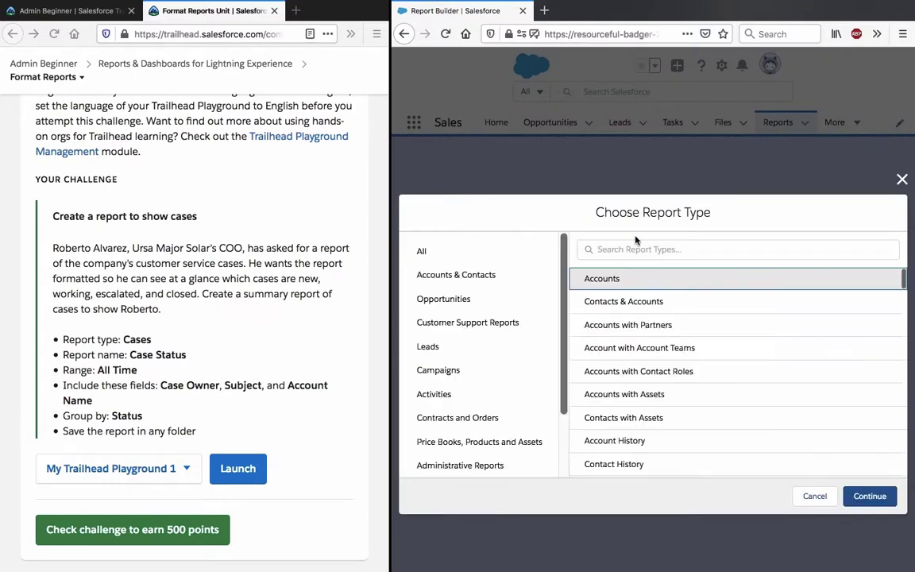
left_click(633, 249)
type("cases")
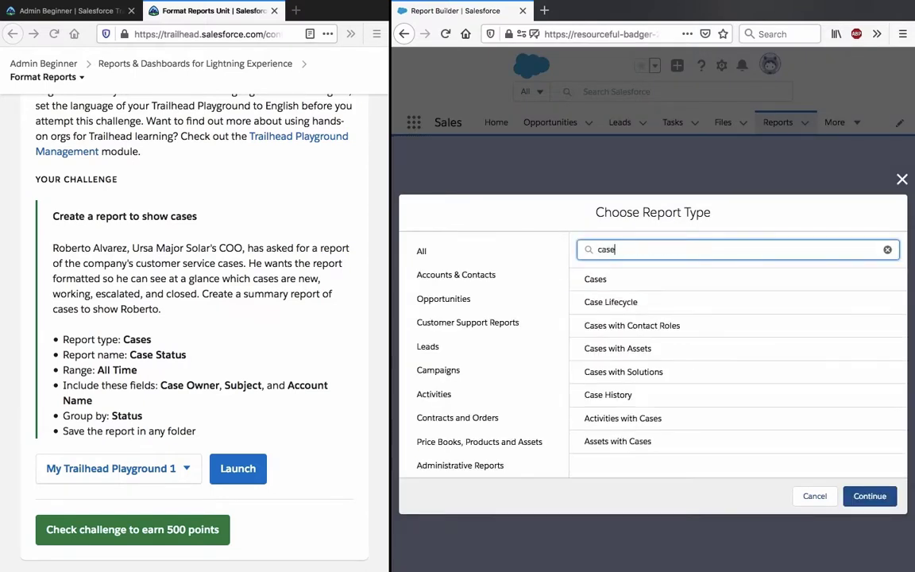
left_click(651, 279)
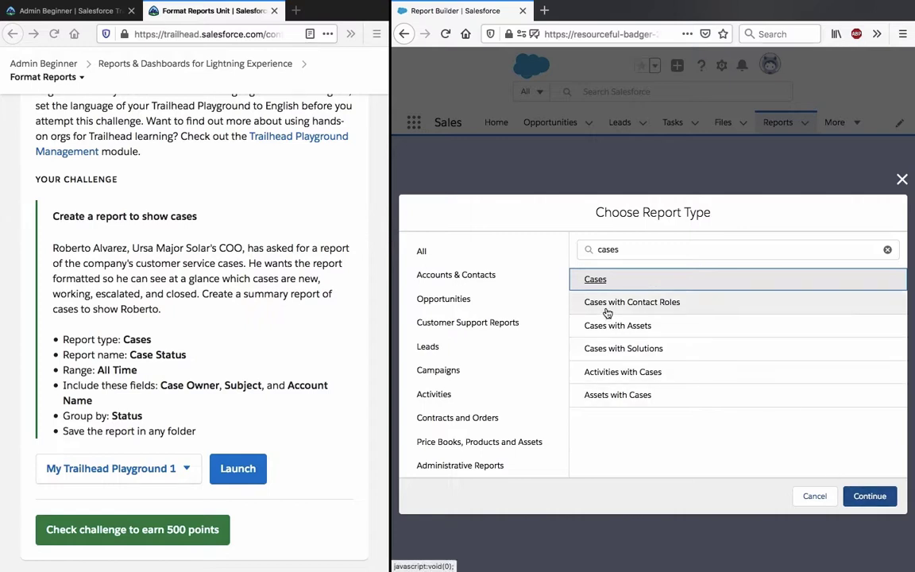
left_click(869, 495)
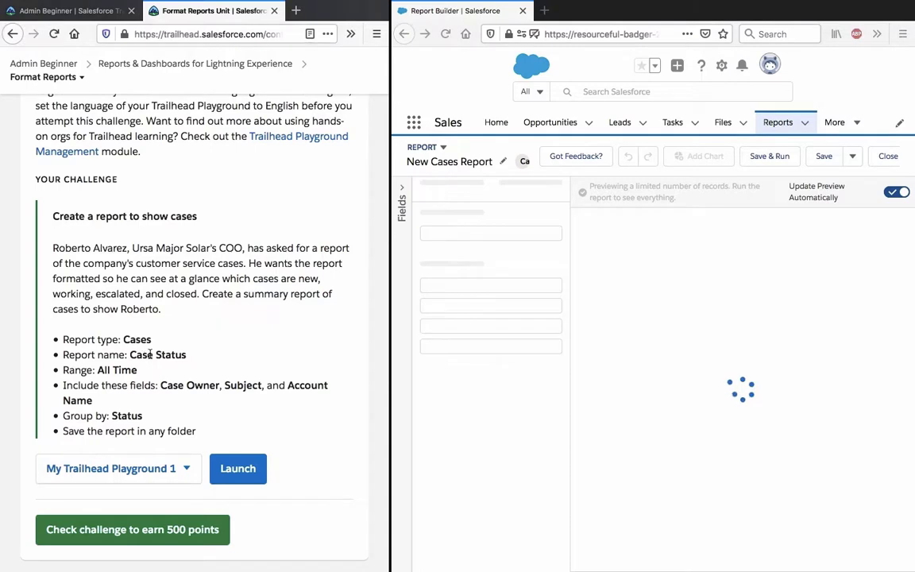
Copy the required report name from the challenge and rename the new cases report to "Case Status"
left_click_drag(130, 354, 188, 356)
key("ctrl+c")
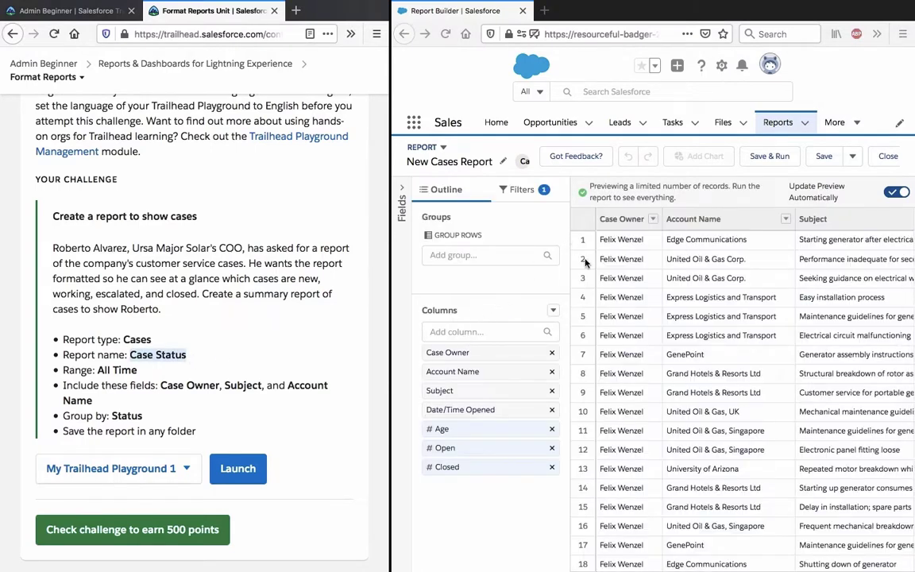
scroll(758, 343, "right", 5)
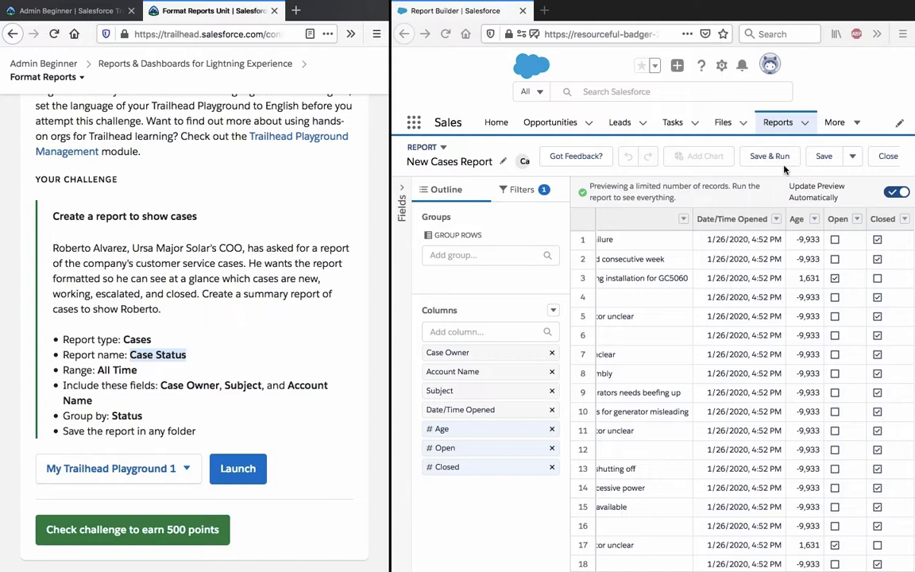
left_click(502, 161)
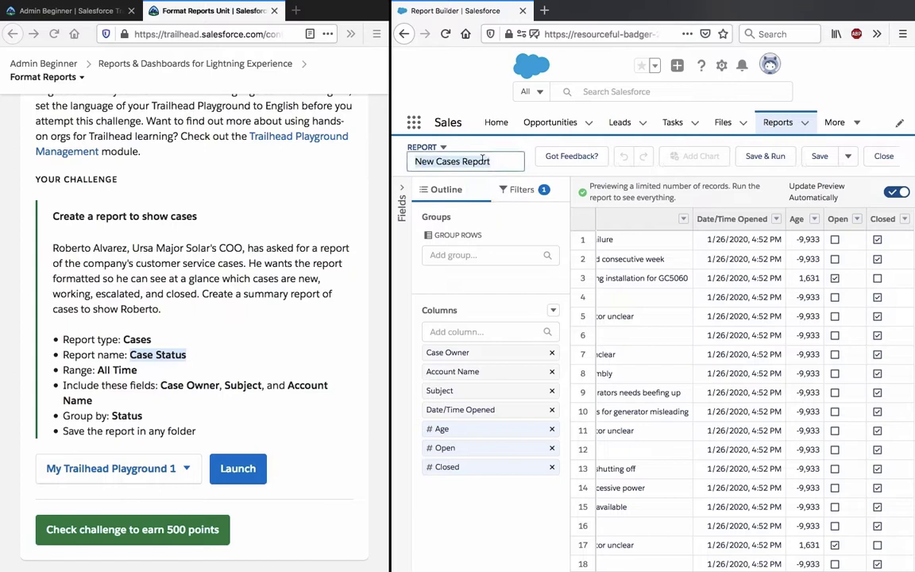
key("ctrl+v")
key("Return")
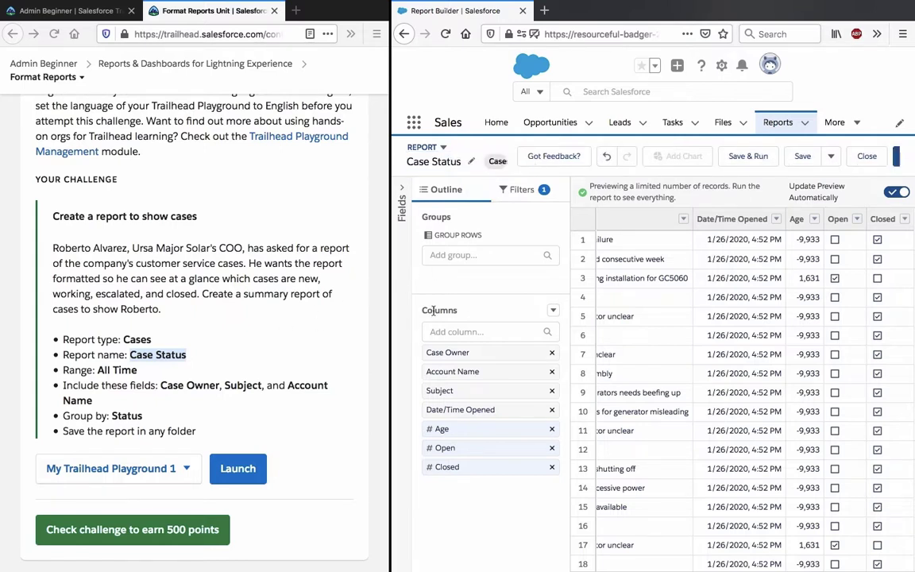
Check the report's date range filter and remove the Date/Time Opened, Age, Open and Closed columns
left_click(524, 191)
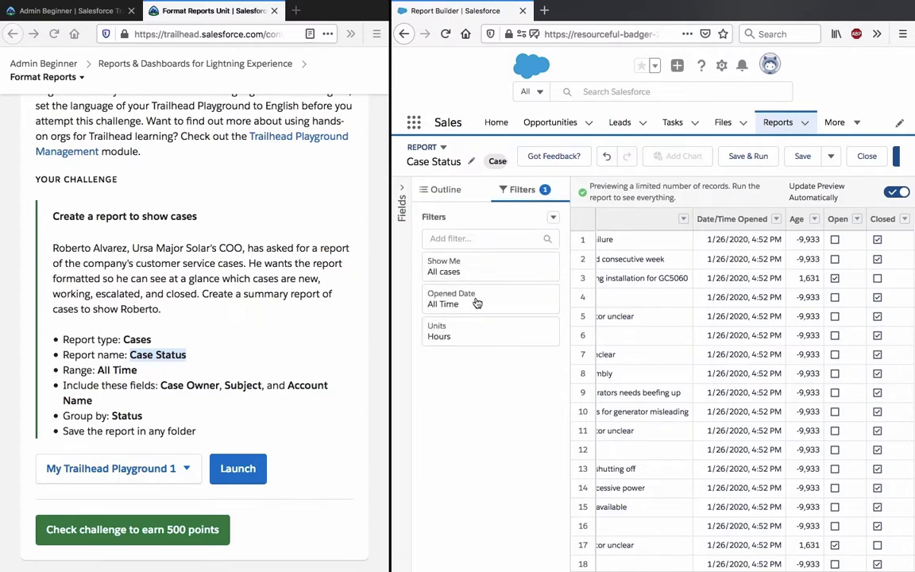
left_click(452, 190)
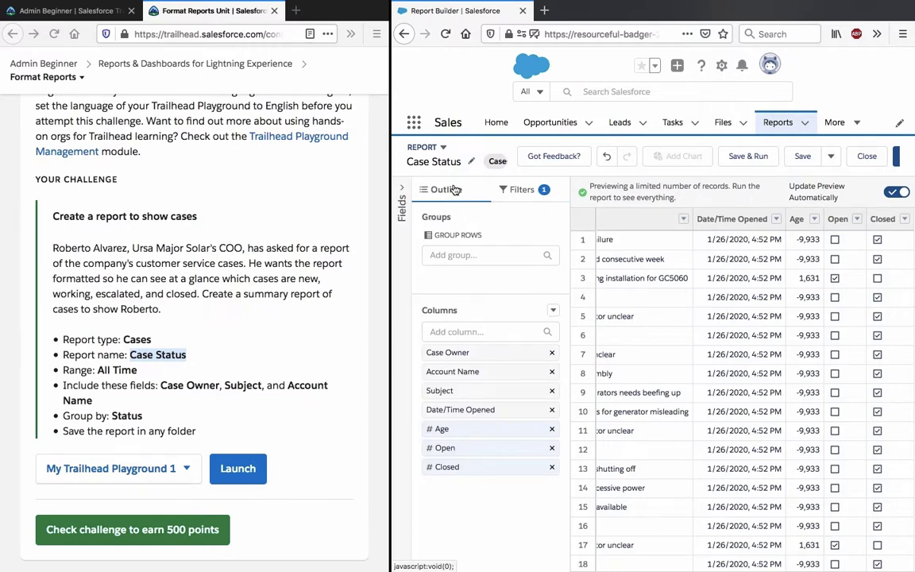
left_click(551, 410)
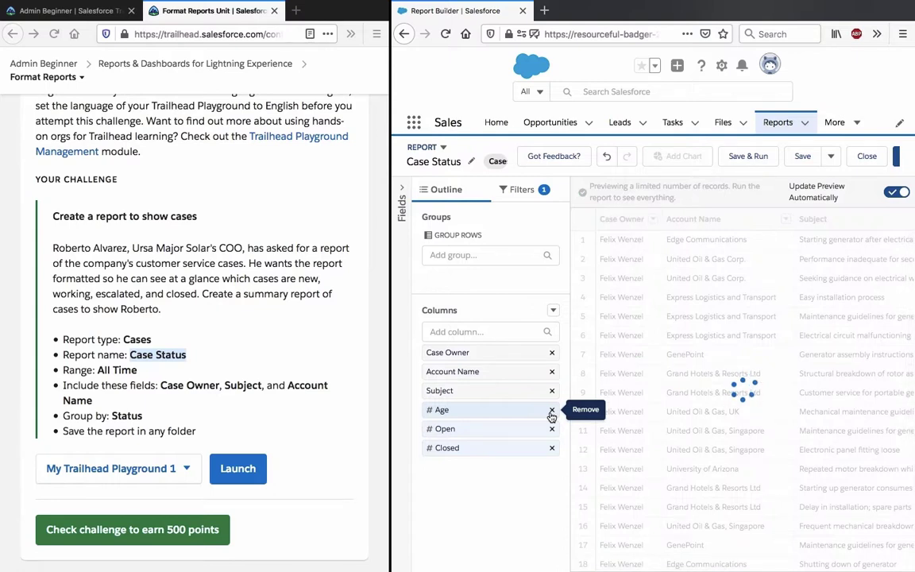
left_click(551, 409)
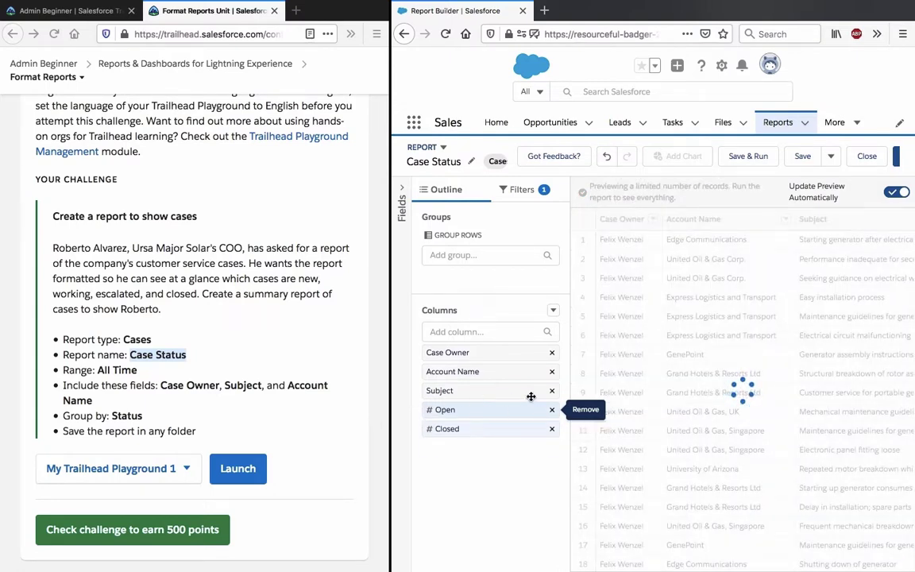
left_click(551, 409)
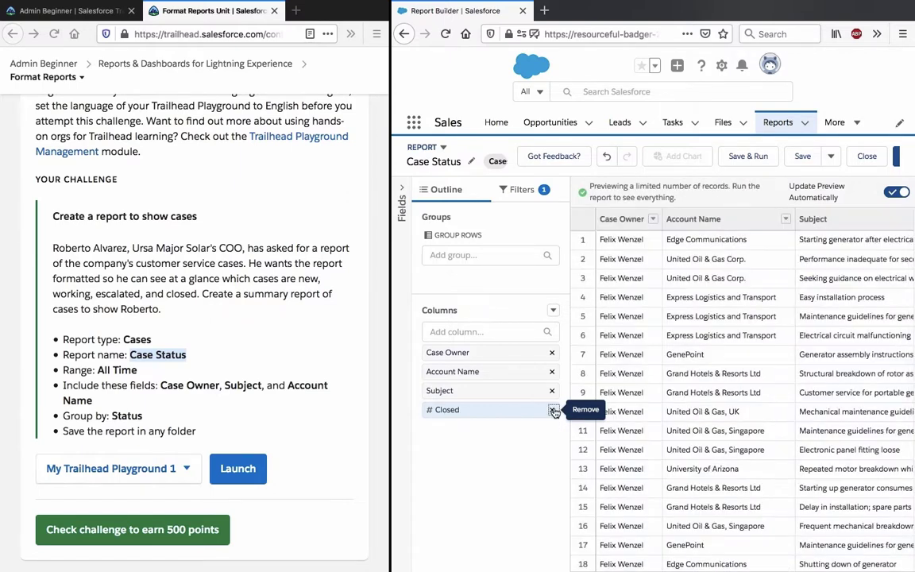
left_click(553, 410)
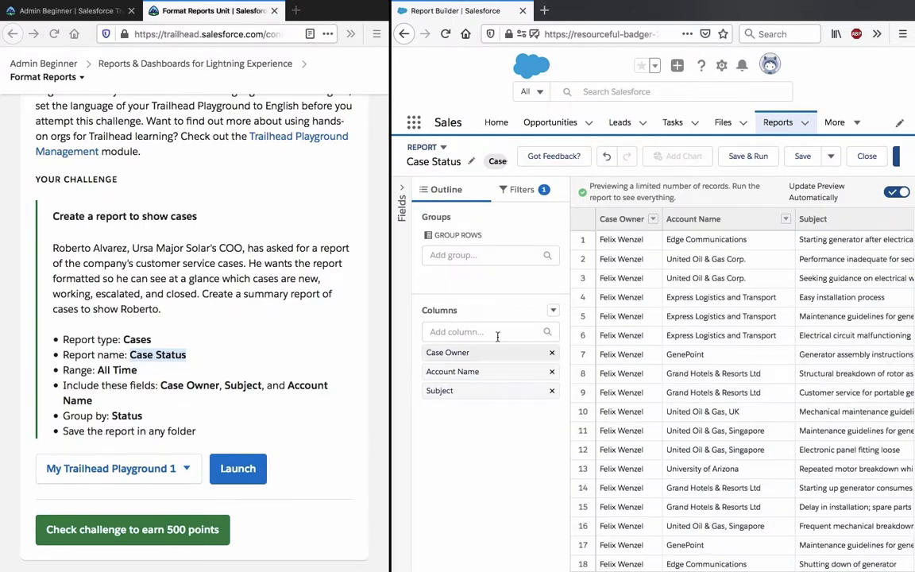
Group the Case Status report's rows by Status
left_click(475, 255)
type("stat")
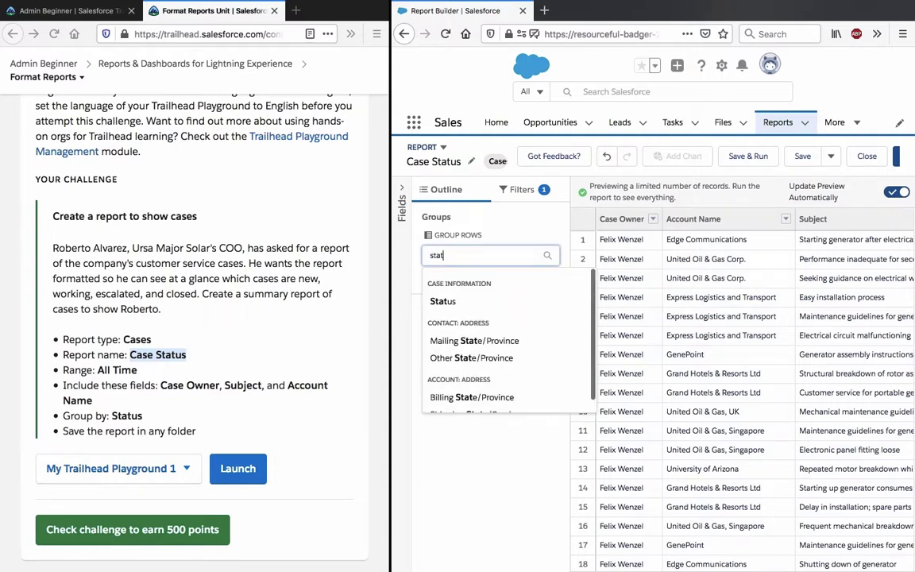
left_click(480, 307)
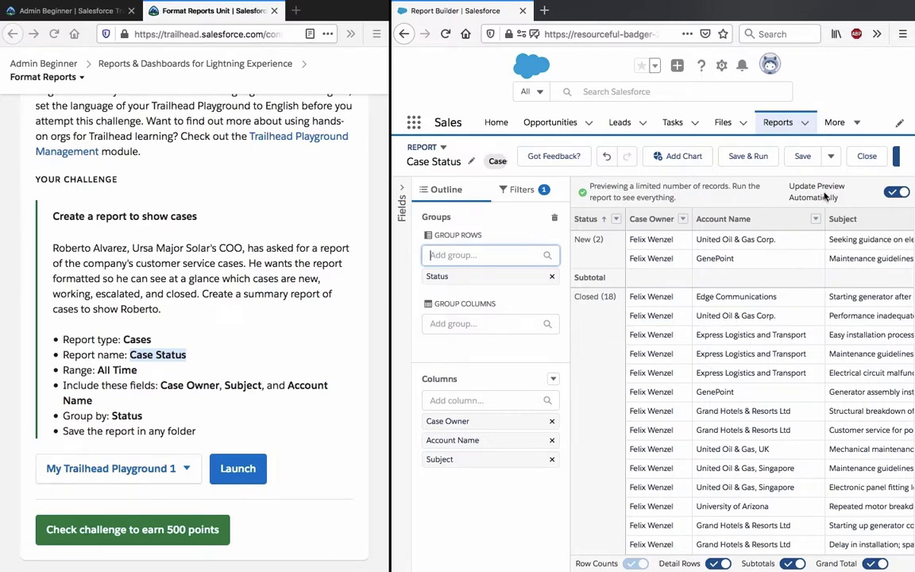
Save the Case Status report in the Private Reports folder and look over its preview grouped by status
left_click(800, 155)
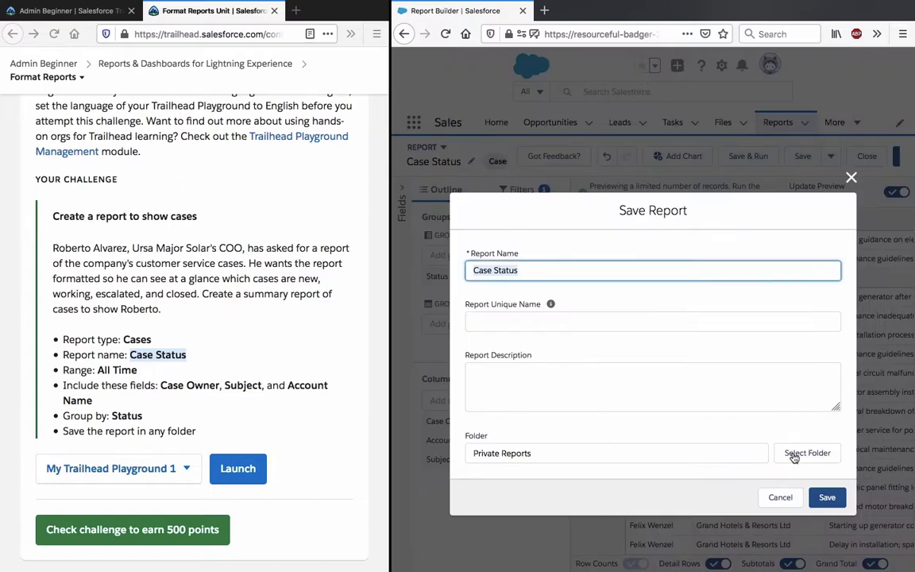
left_click(825, 497)
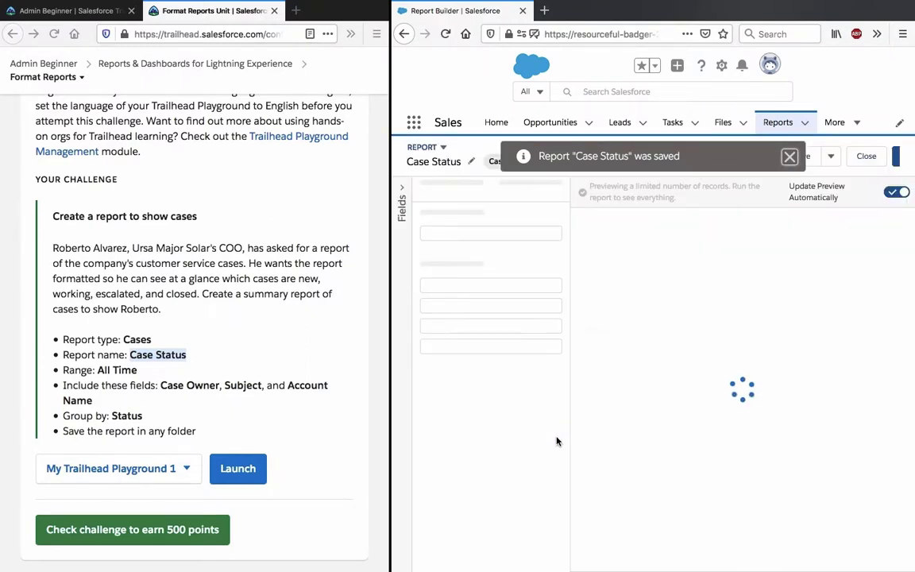
scroll(760, 429, "right", 3)
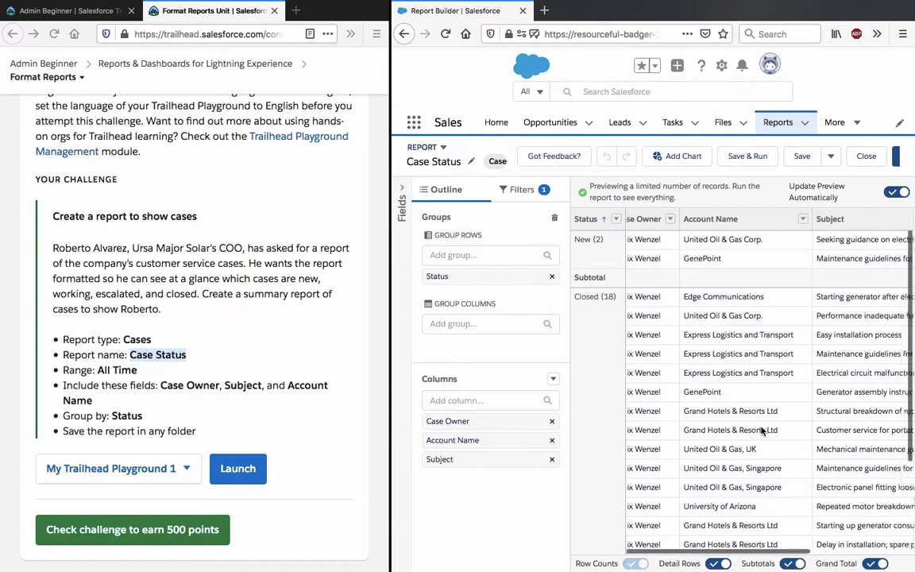
scroll(761, 431, "left", 3)
scroll(761, 431, "down", 1)
scroll(760, 431, "down", 1)
scroll(760, 431, "up", 2)
scroll(761, 431, "right", 1)
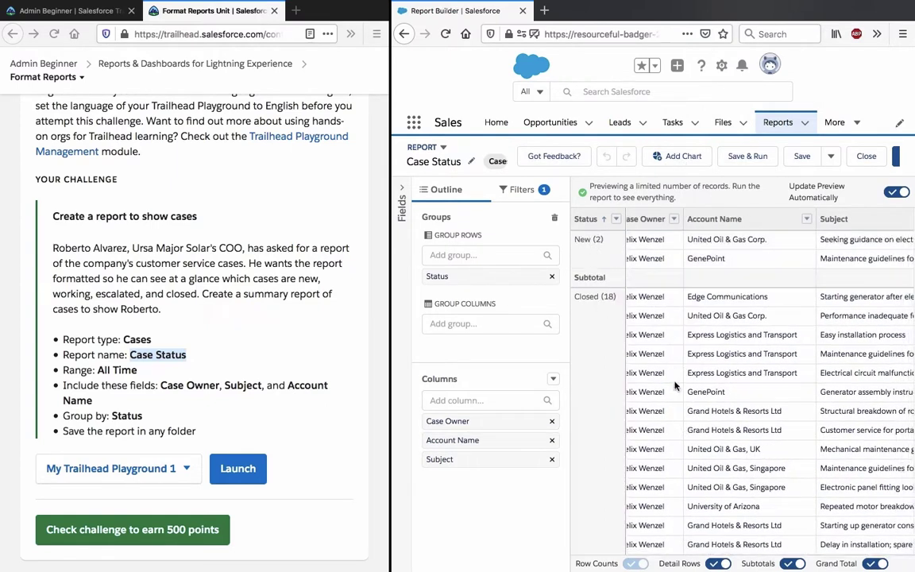
scroll(675, 385, "left", 1)
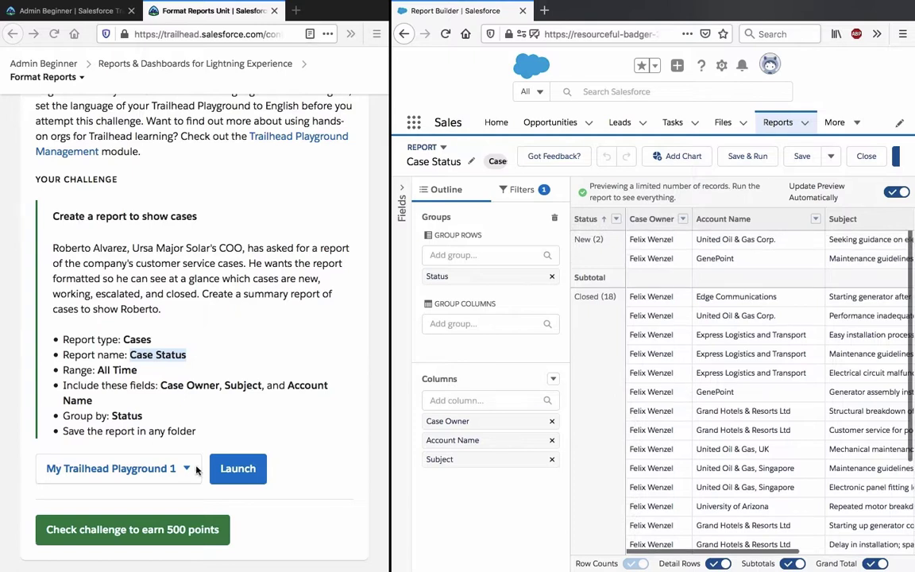
Submit the Format Reports challenge on Trailhead for checking and continue to the next unit
left_click(102, 529)
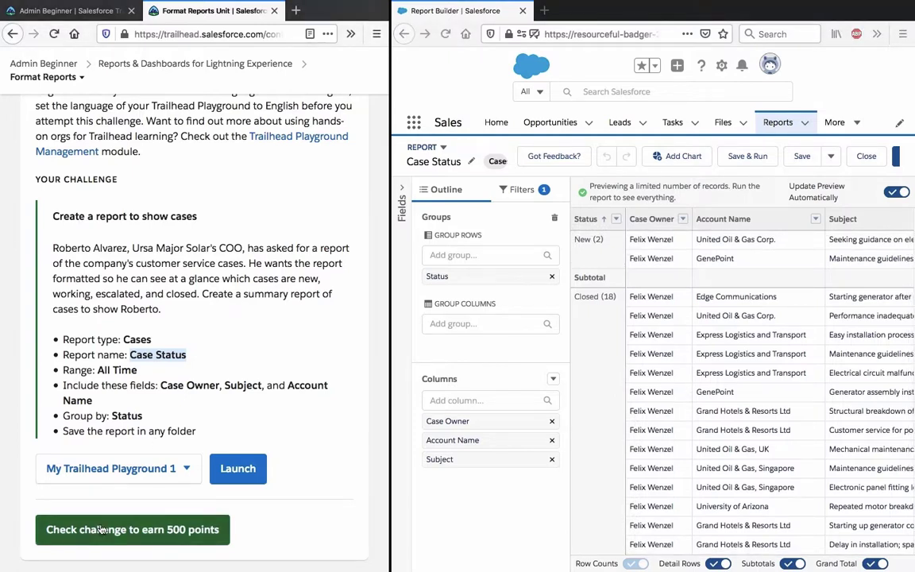
left_click(102, 530)
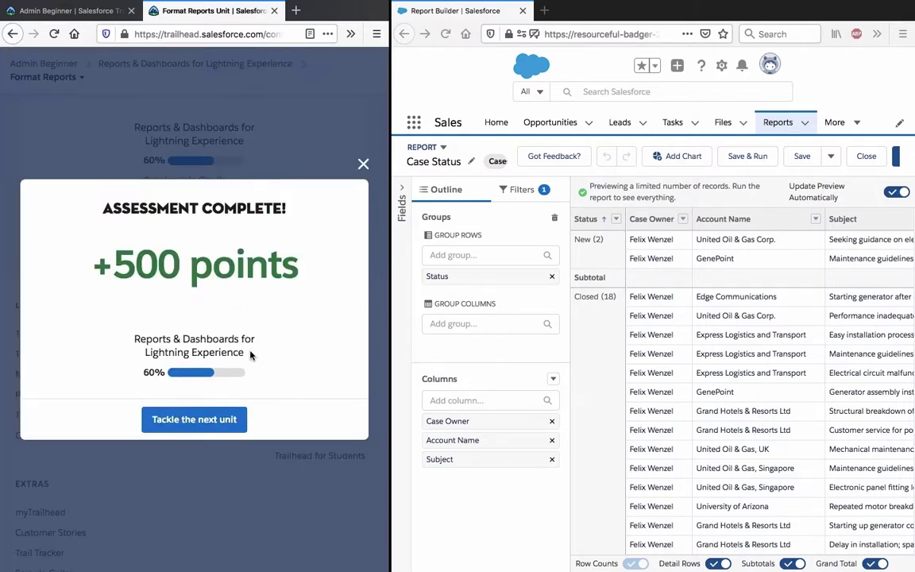
left_click(181, 434)
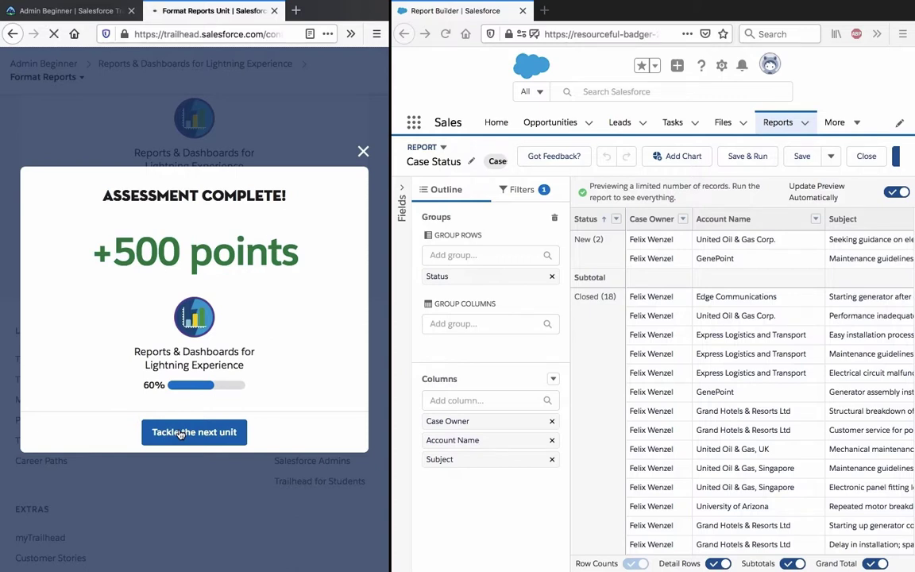